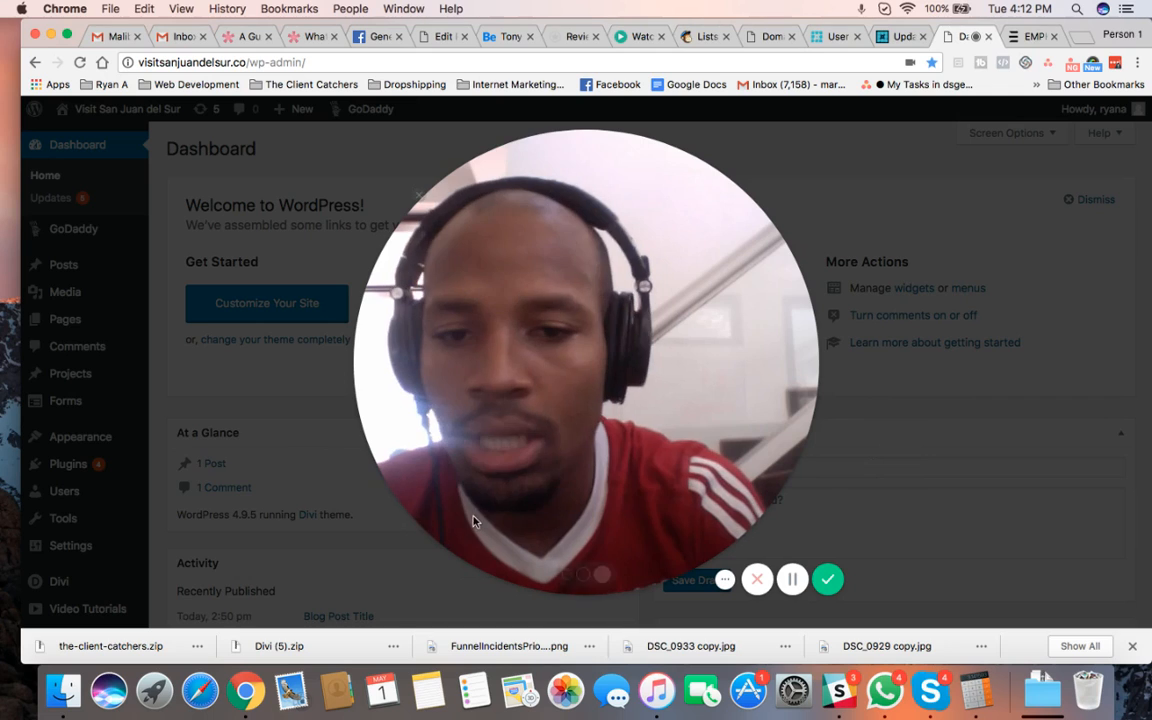
drag(630, 537, 98, 537)
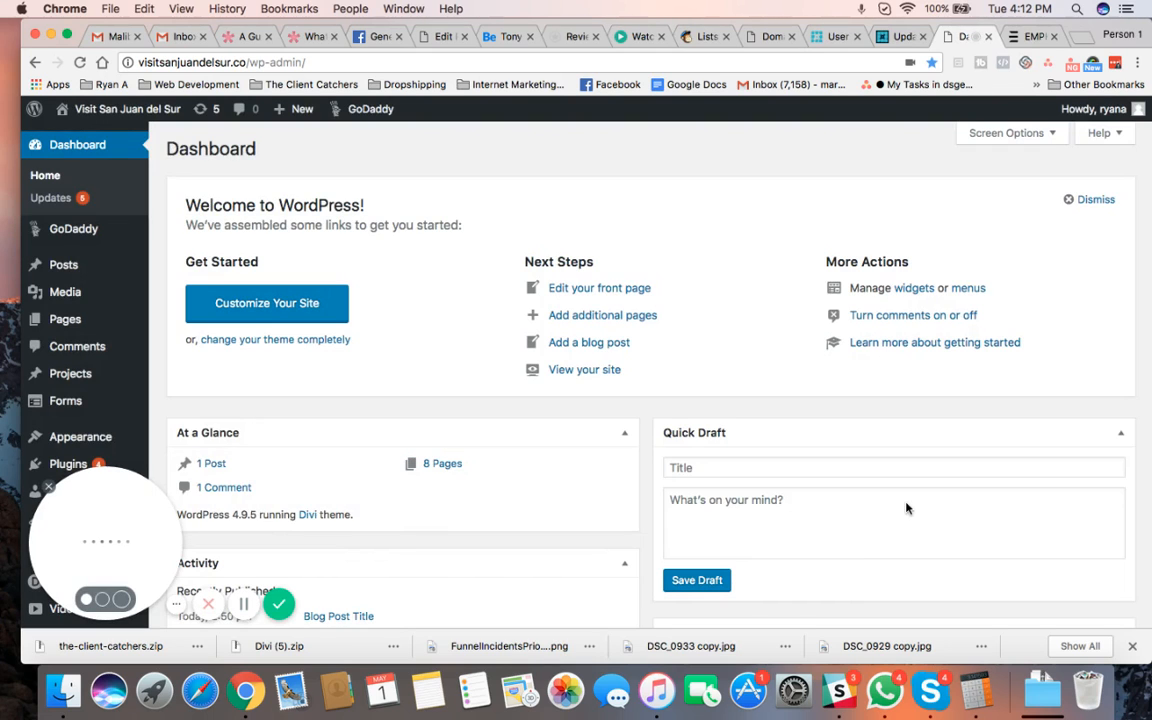
drag(962, 508, 834, 495)
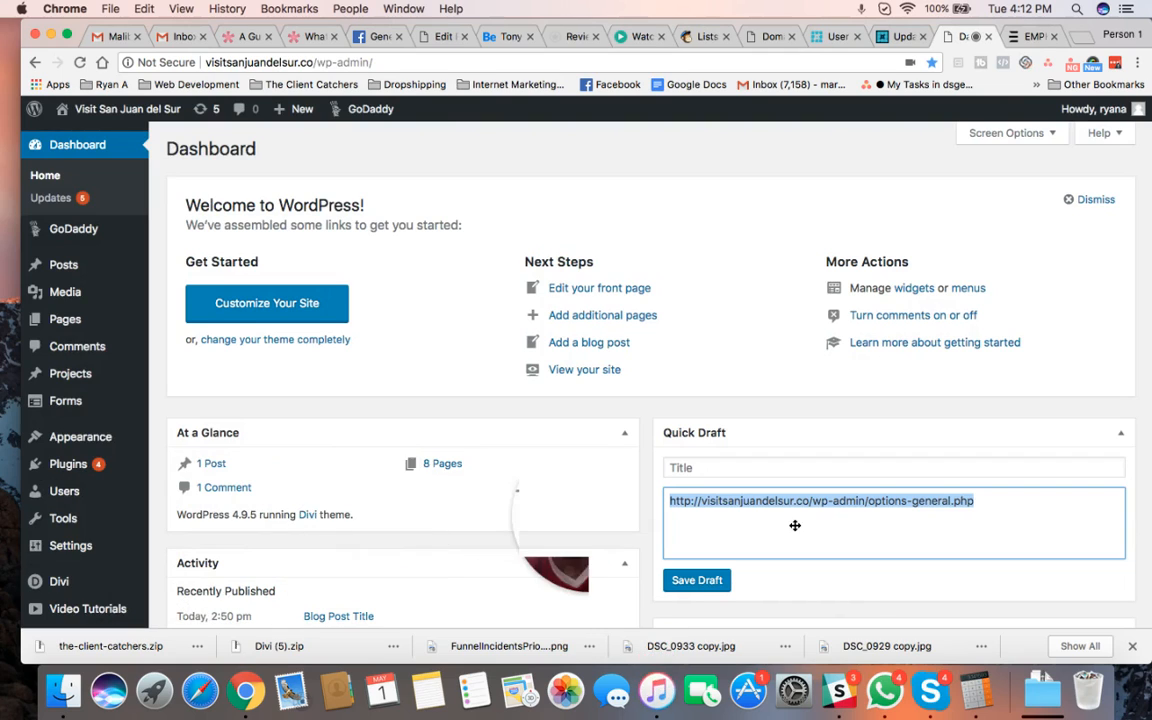
click(876, 519)
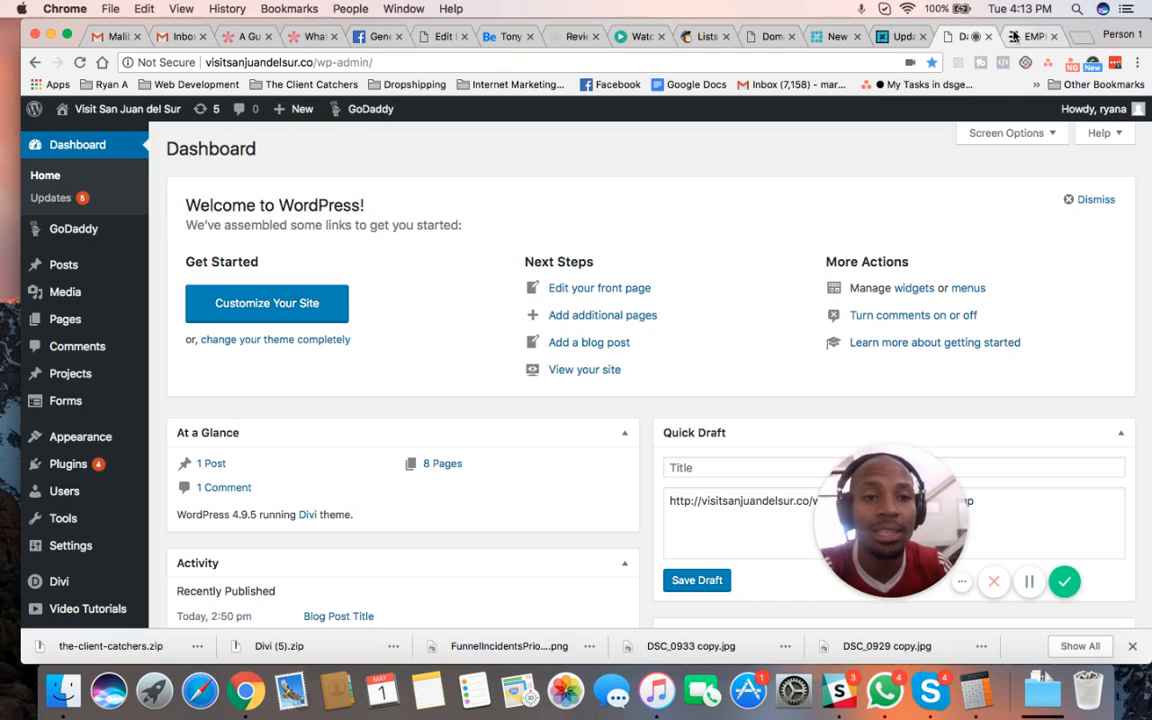
Review the fields of the Divi child theme form on Elegant Marketplace's Child Theme Maker page.
click(1013, 36)
scroll(625, 209, up, 5)
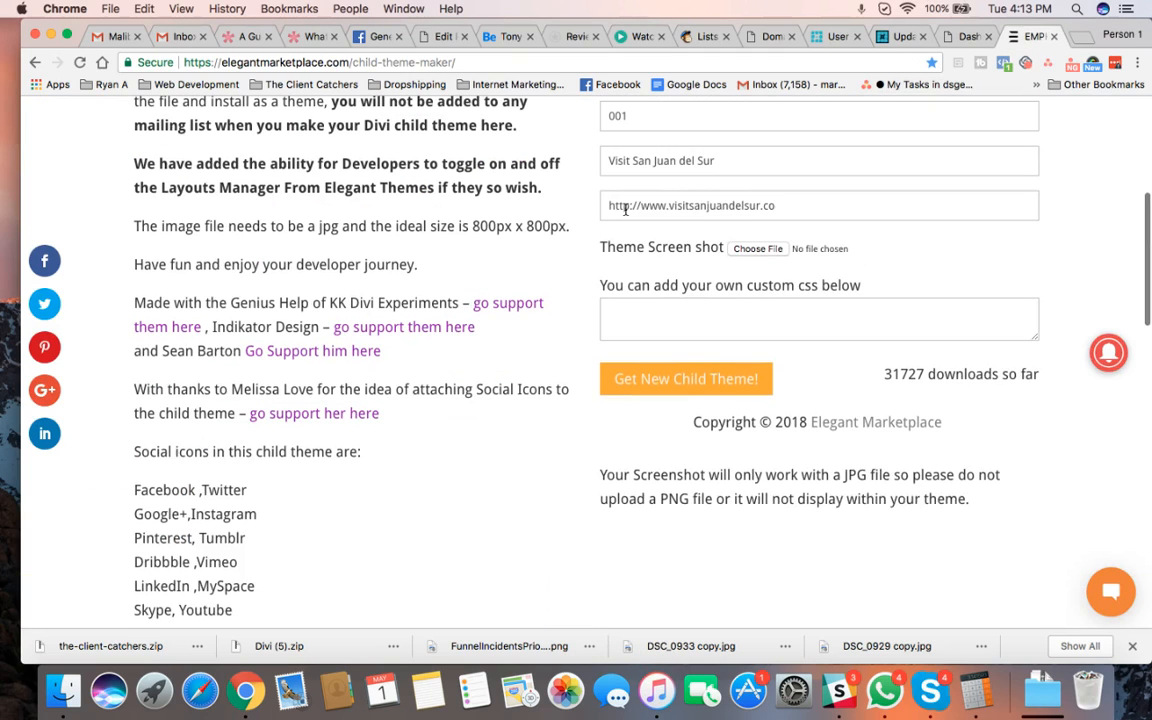
scroll(625, 209, up, 3)
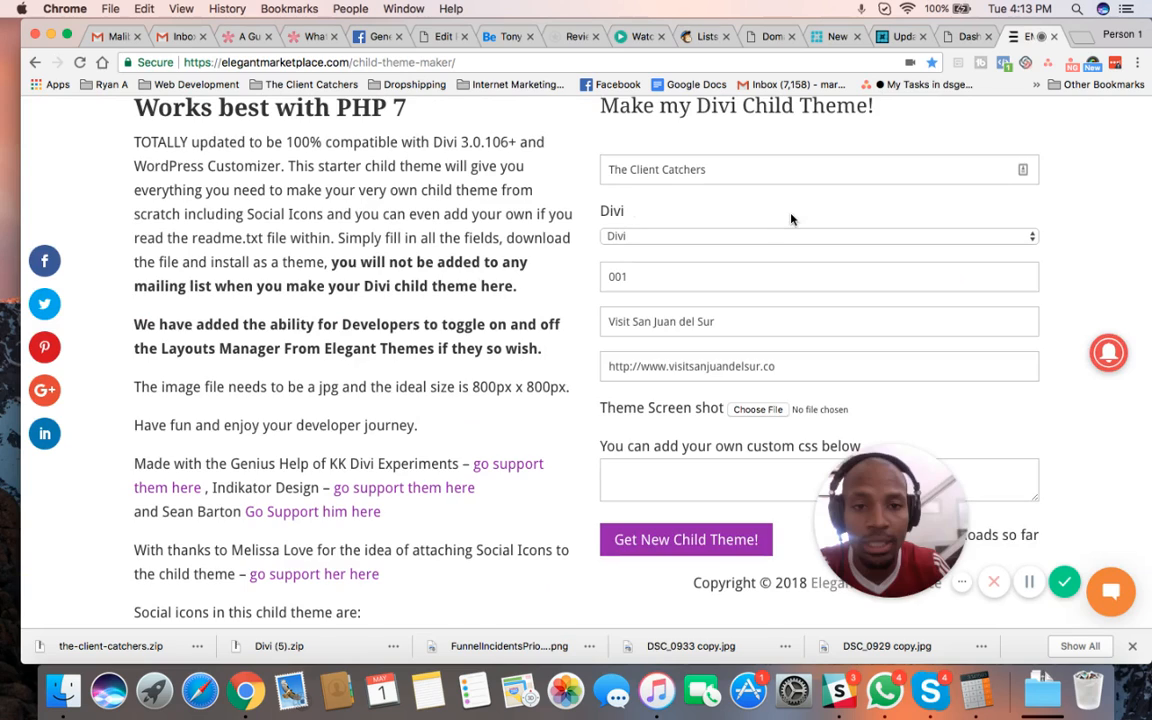
scroll(711, 200, up, 2)
scroll(700, 240, up, 3)
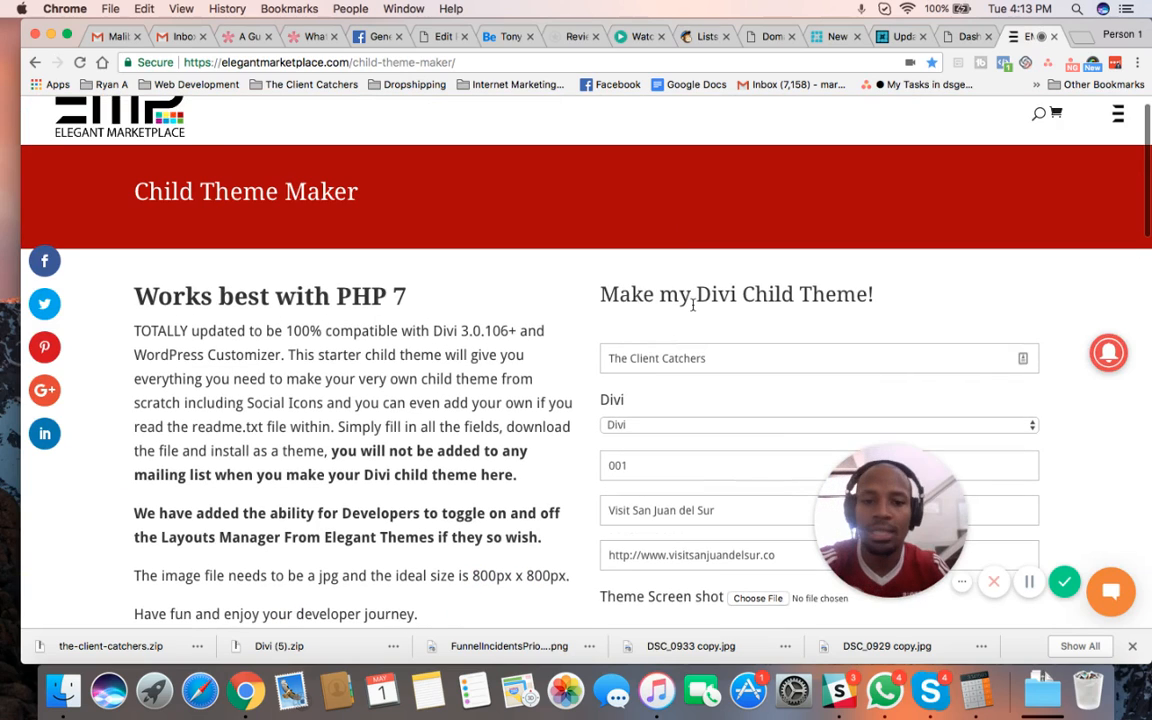
scroll(638, 386, down, 2)
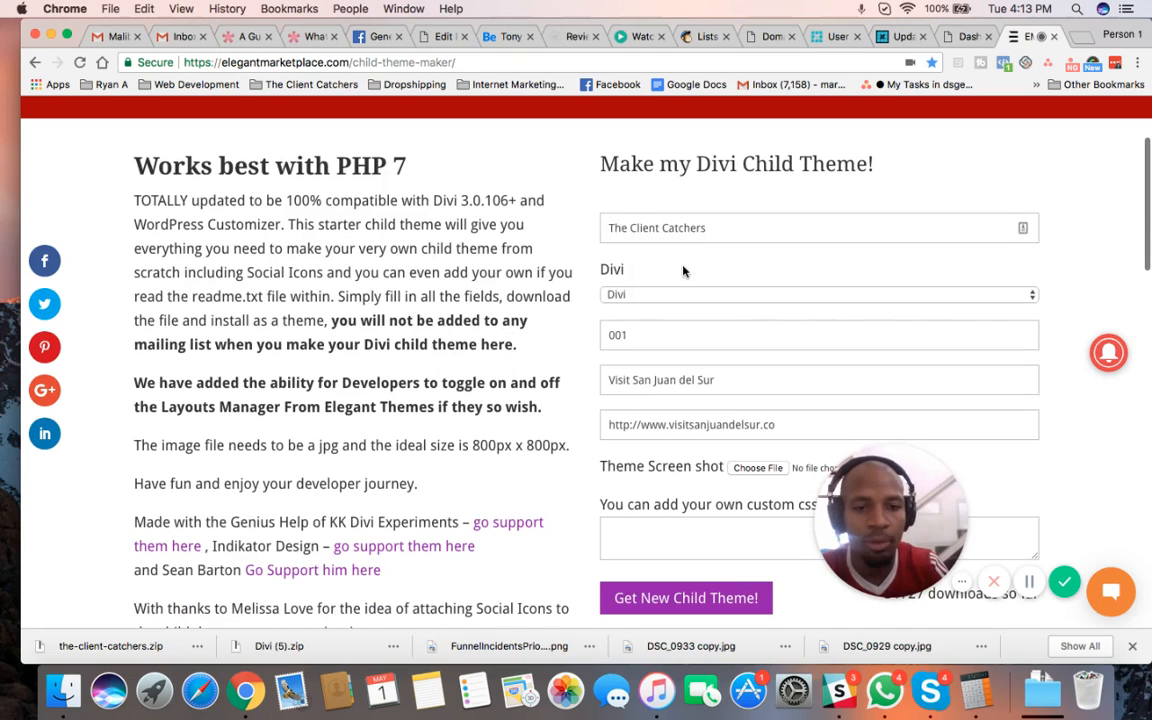
scroll(721, 349, down, 1)
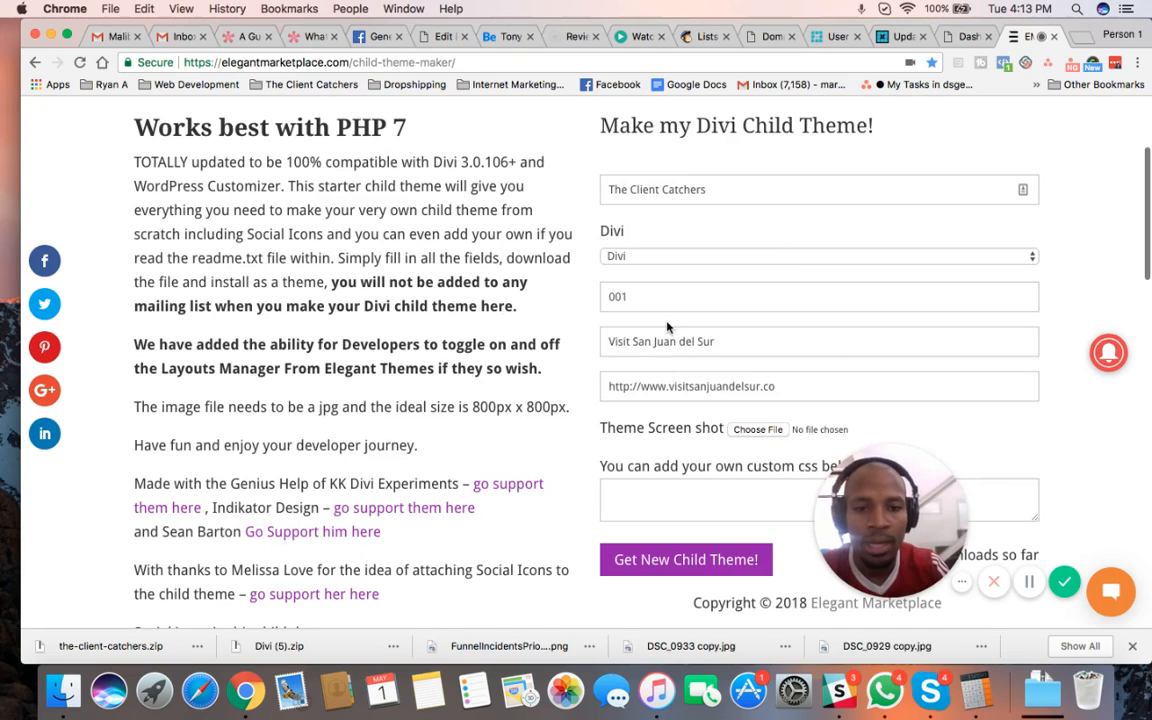
scroll(716, 376, down, 2)
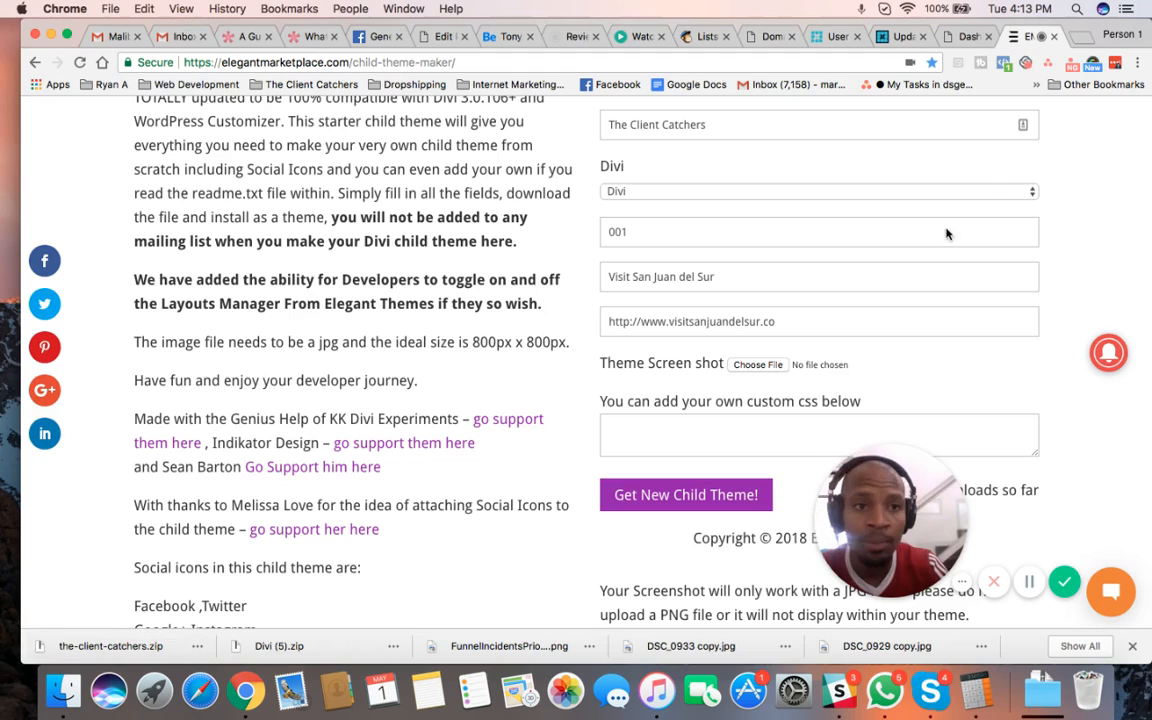
Close the Child Theme Maker page and return to the WordPress dashboard.
click(968, 46)
mouse_move(95, 300)
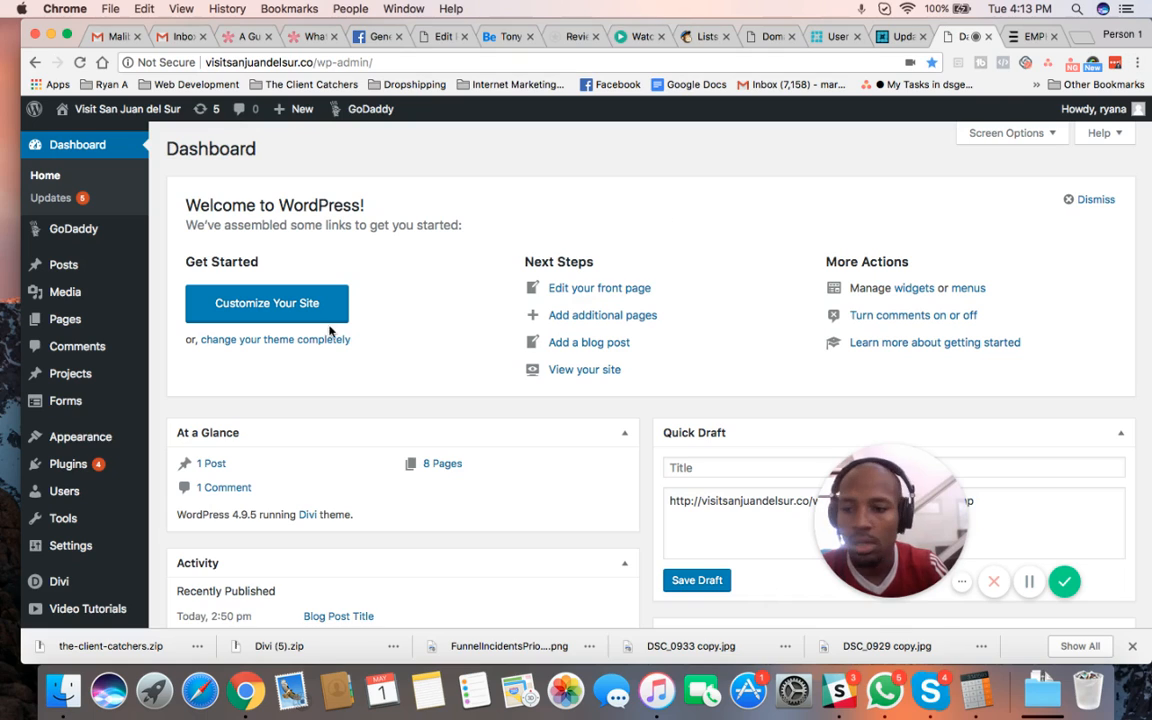
mouse_move(98, 440)
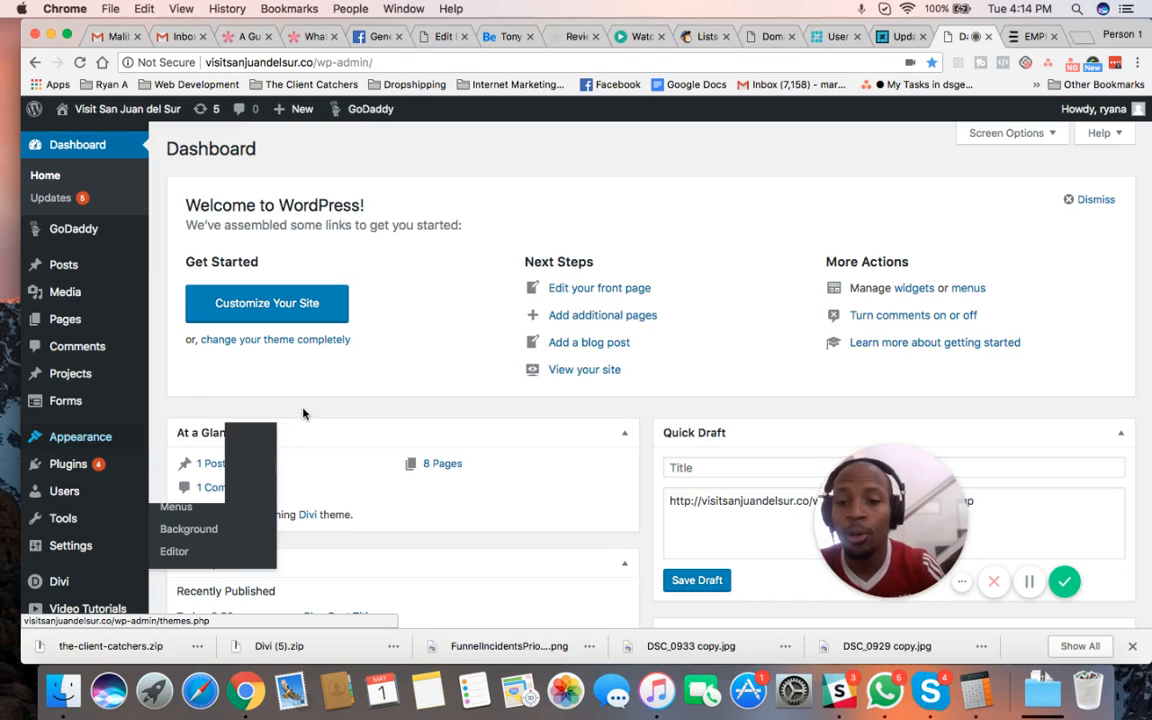
click(1025, 37)
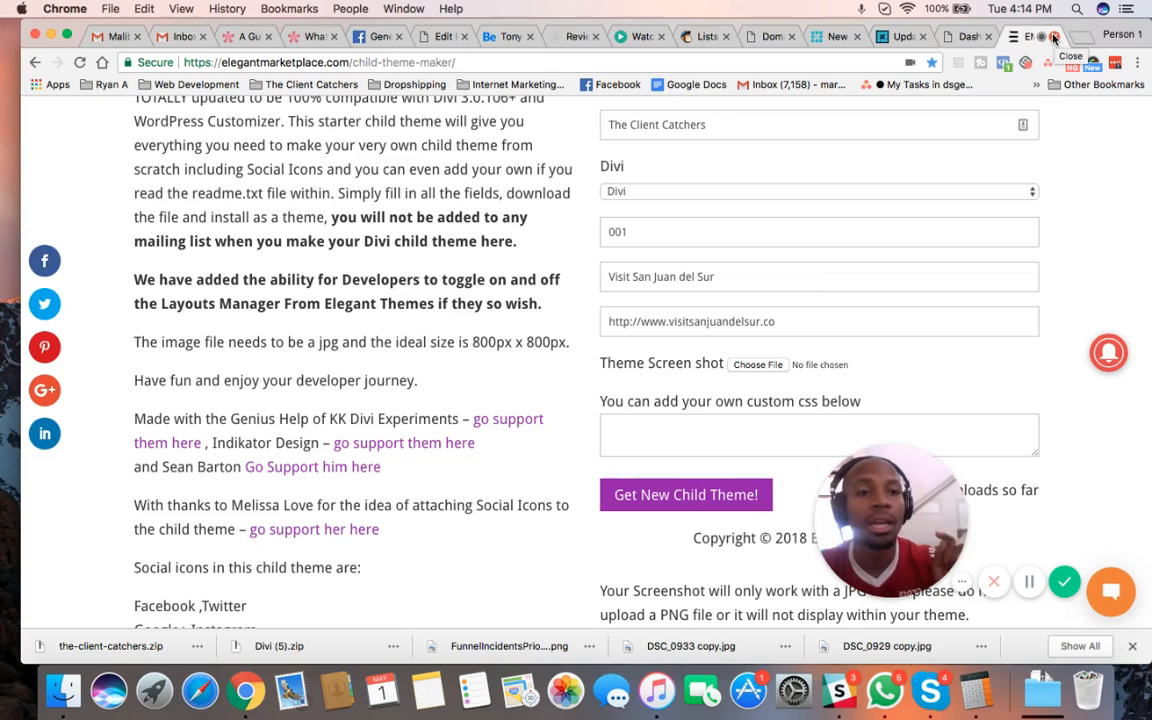
click(1053, 37)
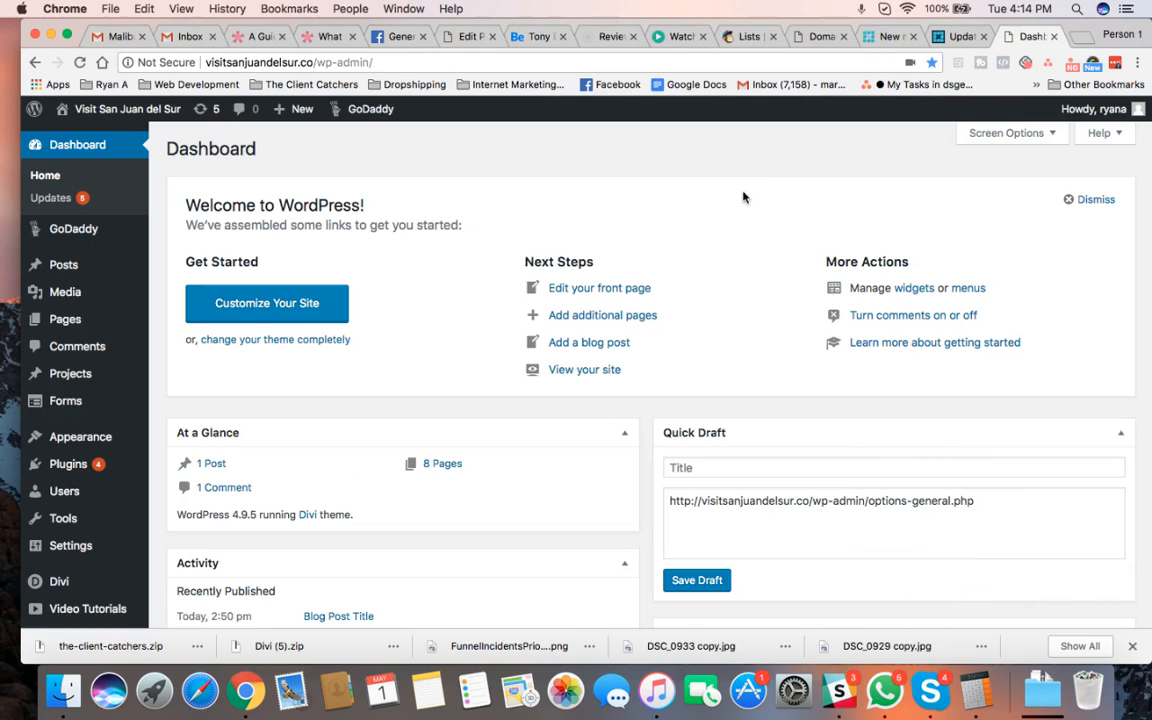
scroll(406, 324, down, 1)
scroll(407, 323, down, 5)
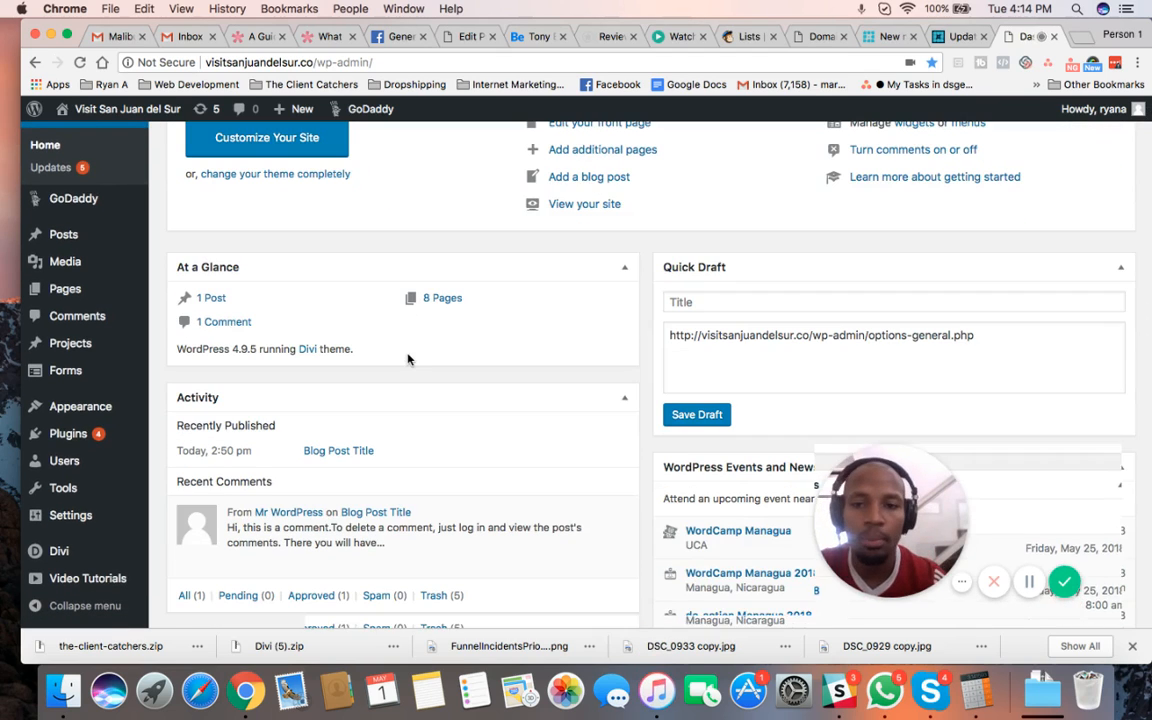
scroll(406, 357, up, 5)
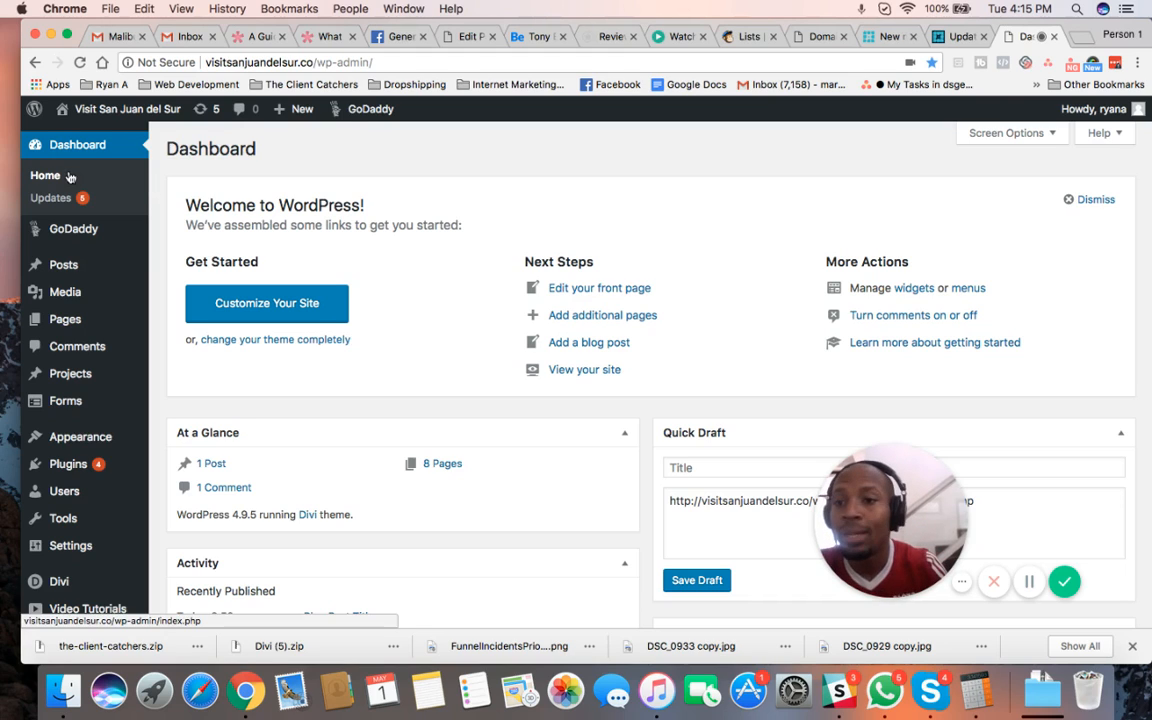
Add a new page to the site and title it "Home Page".
mouse_move(110, 110)
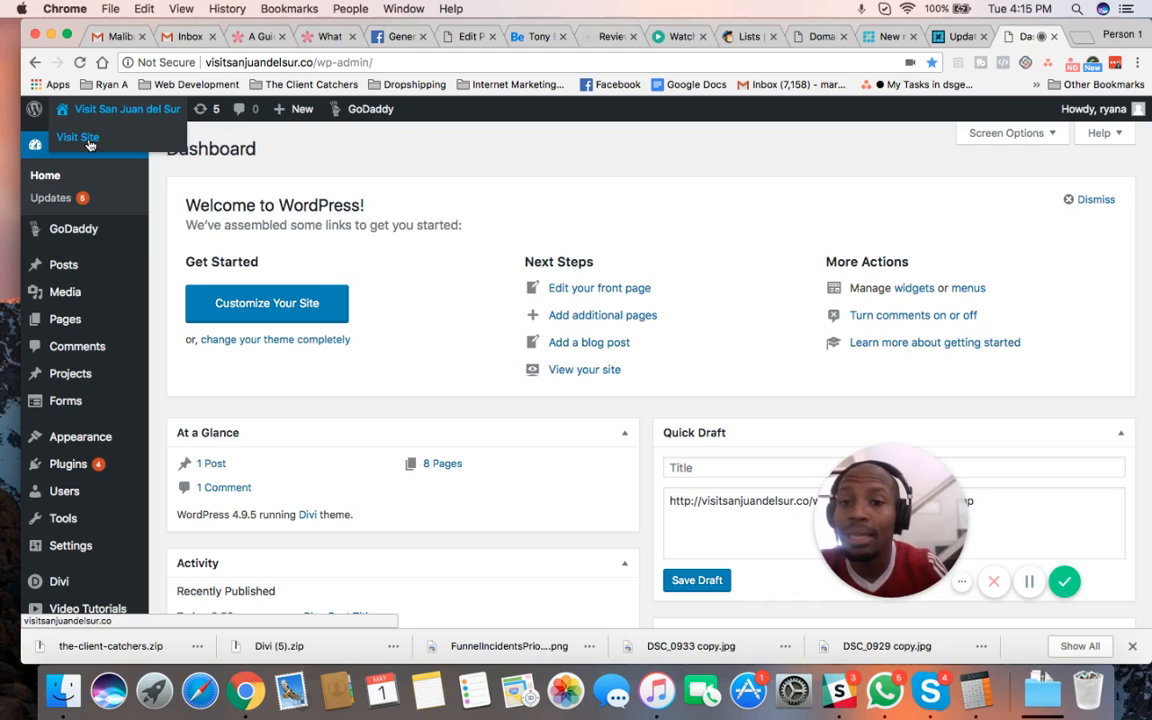
mouse_move(103, 332)
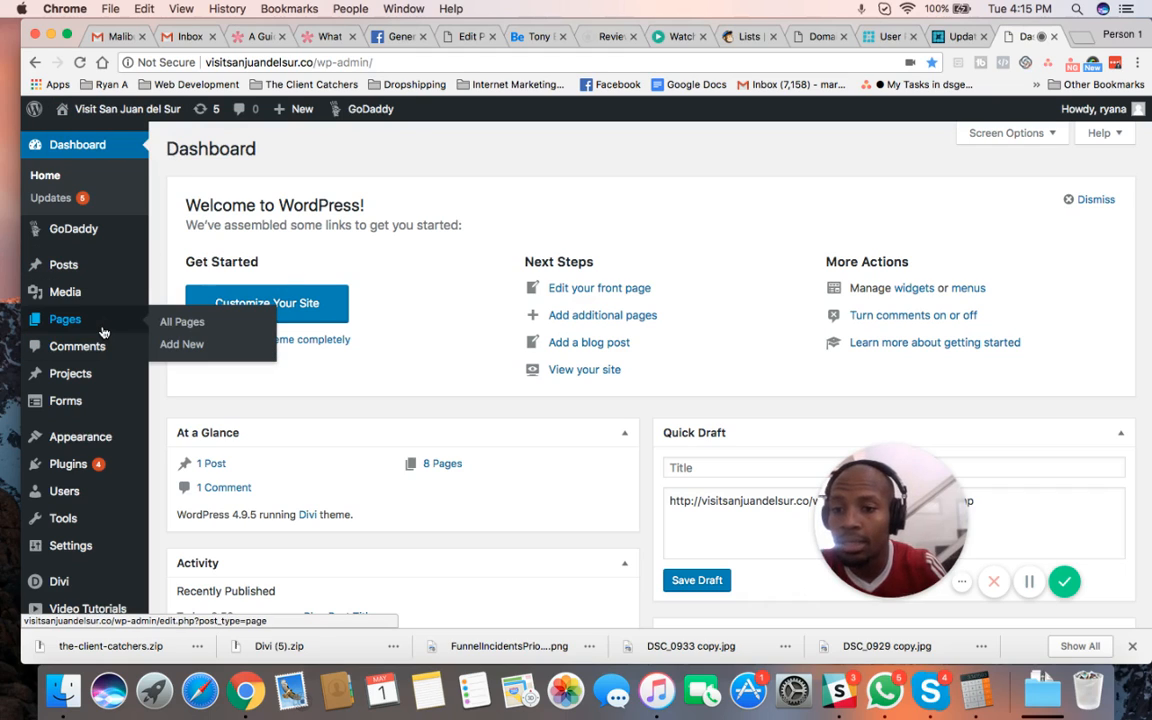
click(163, 343)
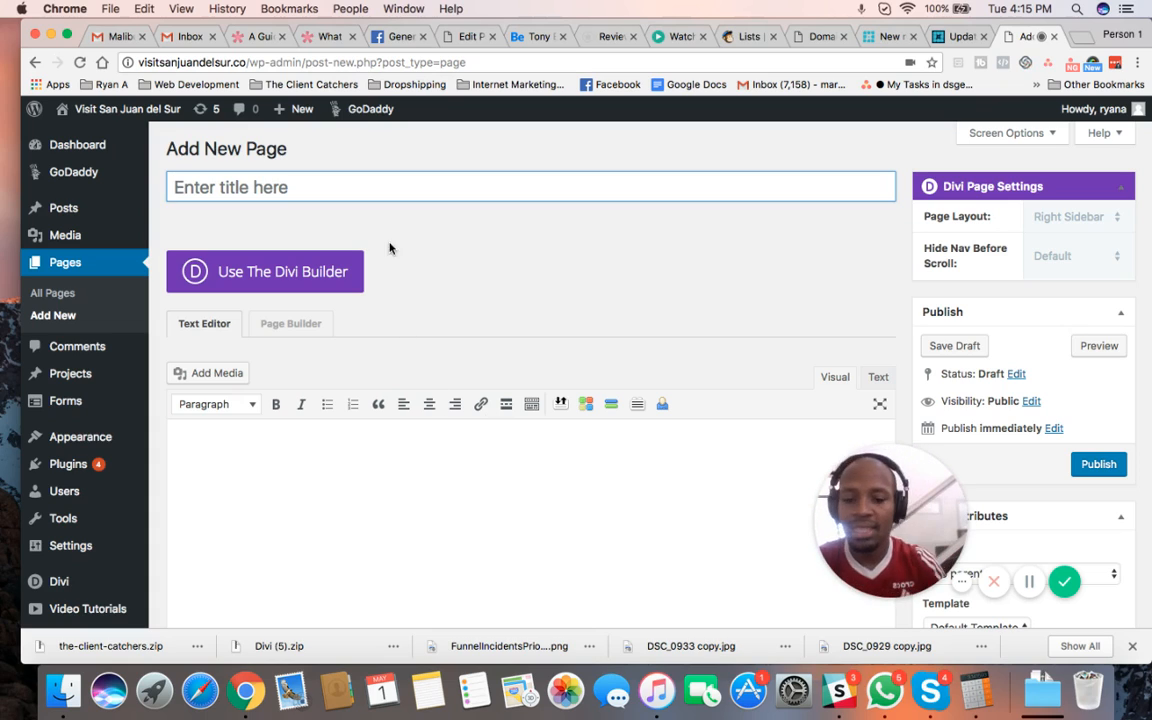
text(Home Page)
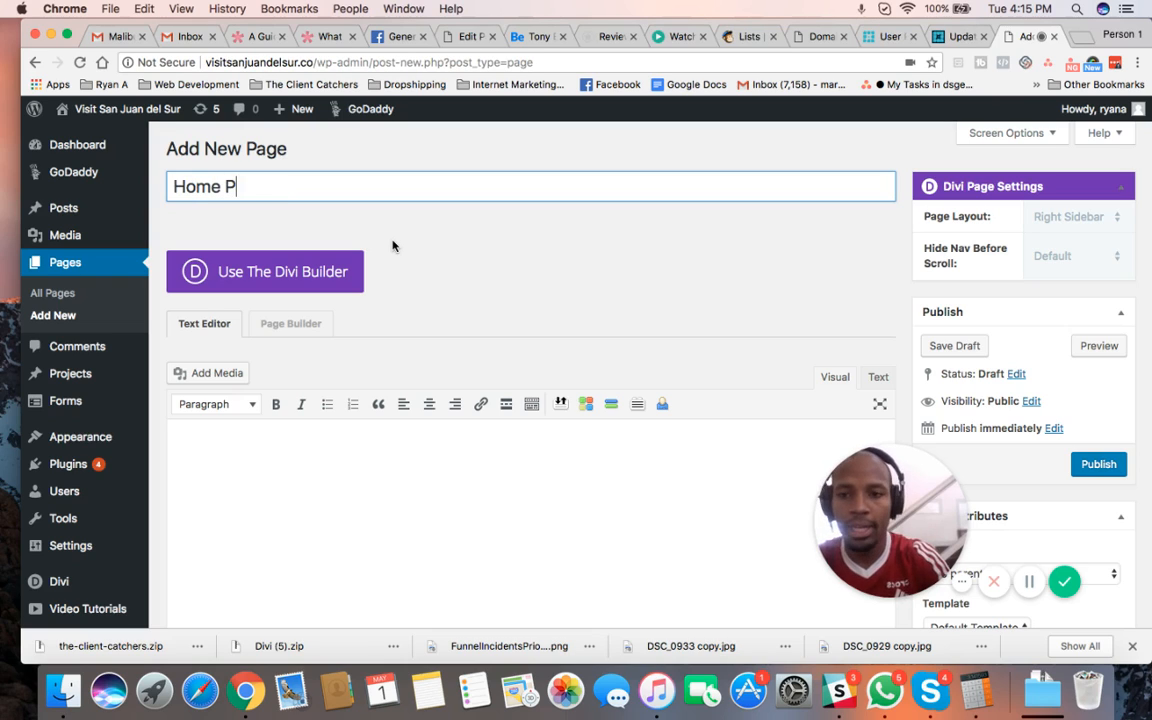
Enable the Divi Builder for the Home Page and start building it in the Visual Builder without taking the tour.
click(300, 288)
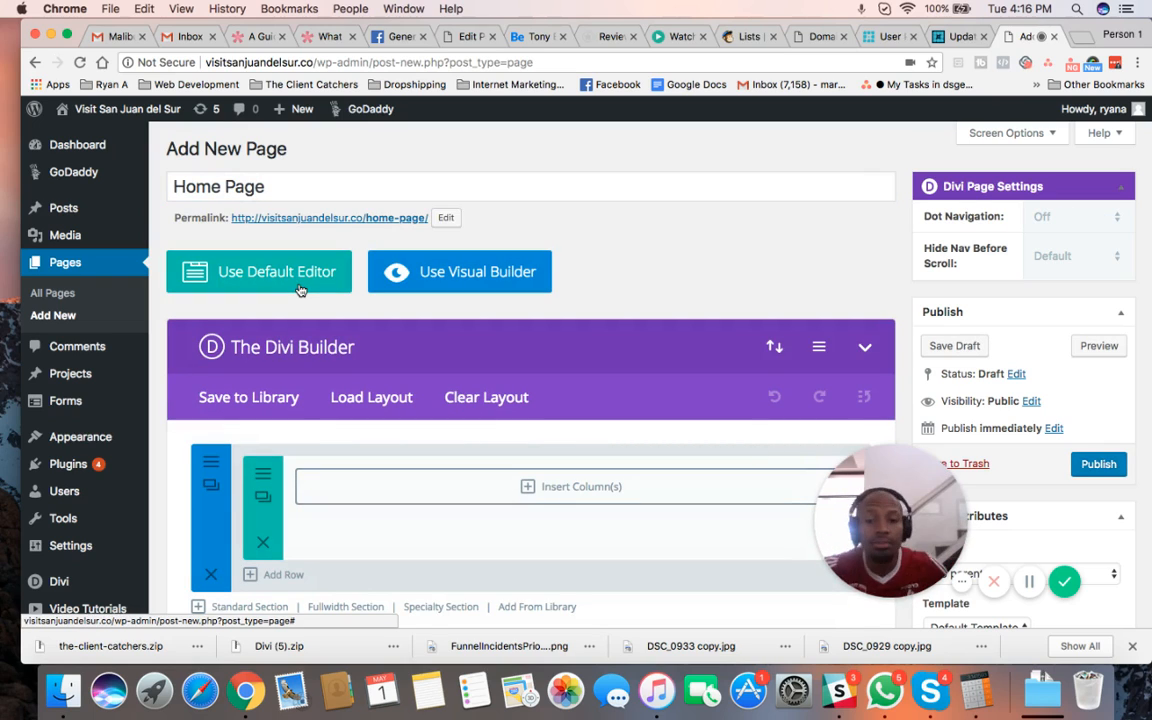
scroll(533, 331, down, 1)
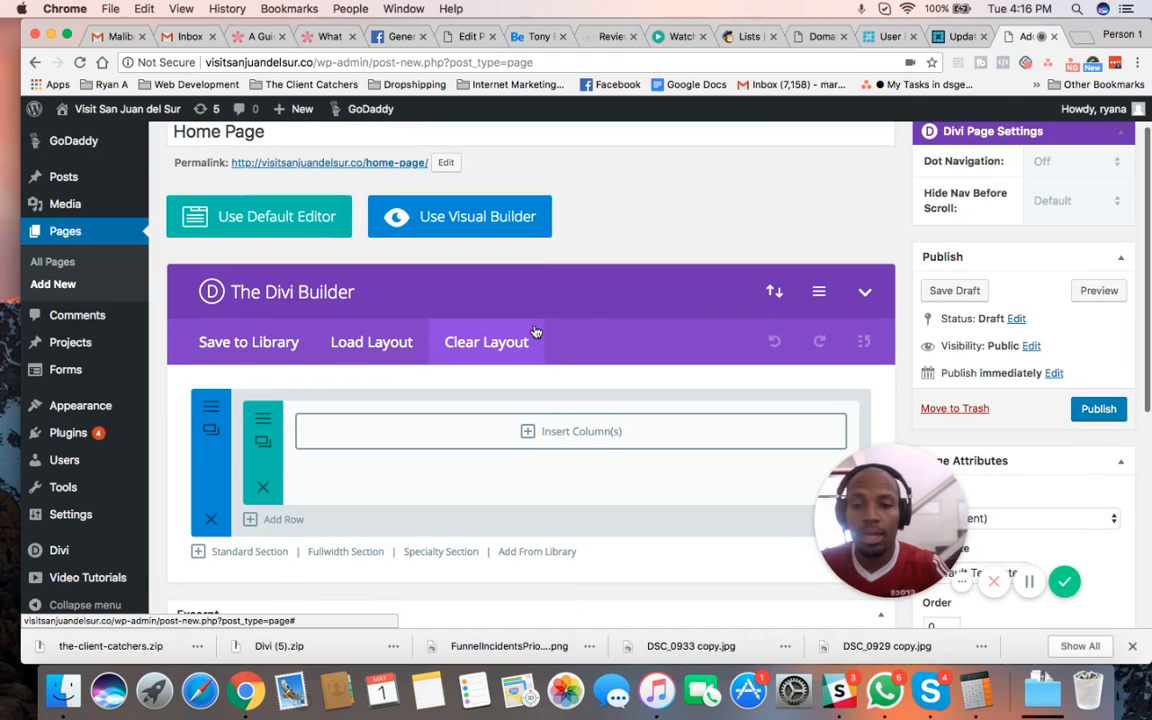
click(485, 234)
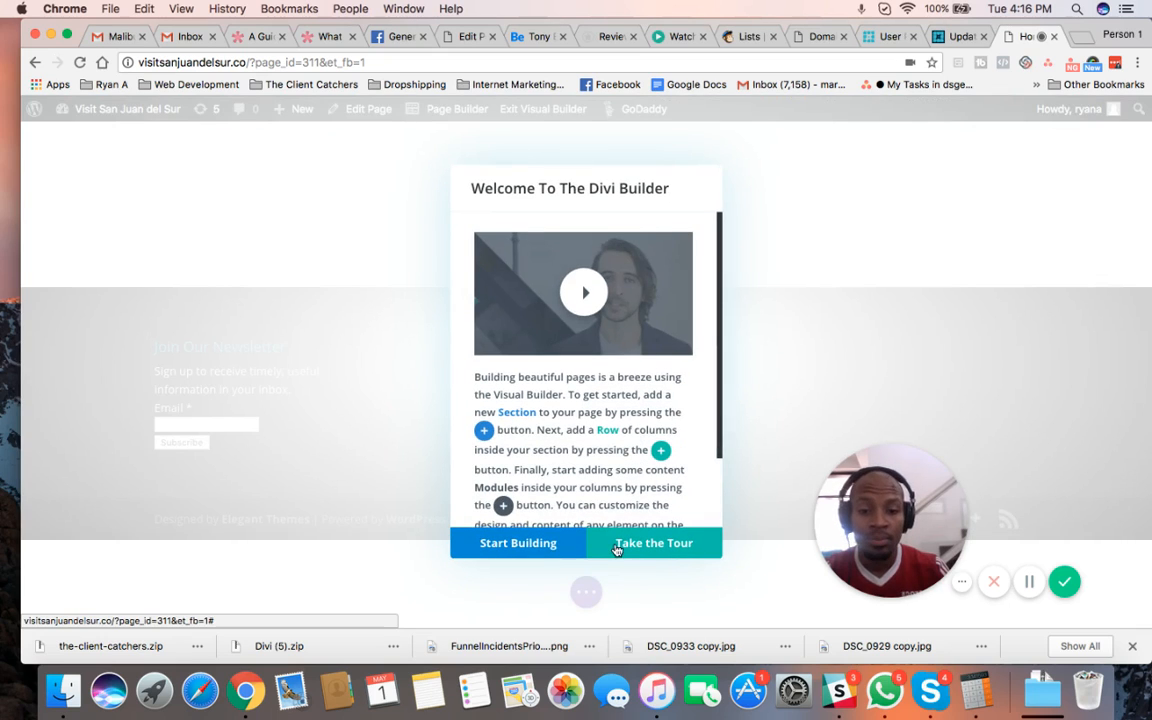
click(528, 543)
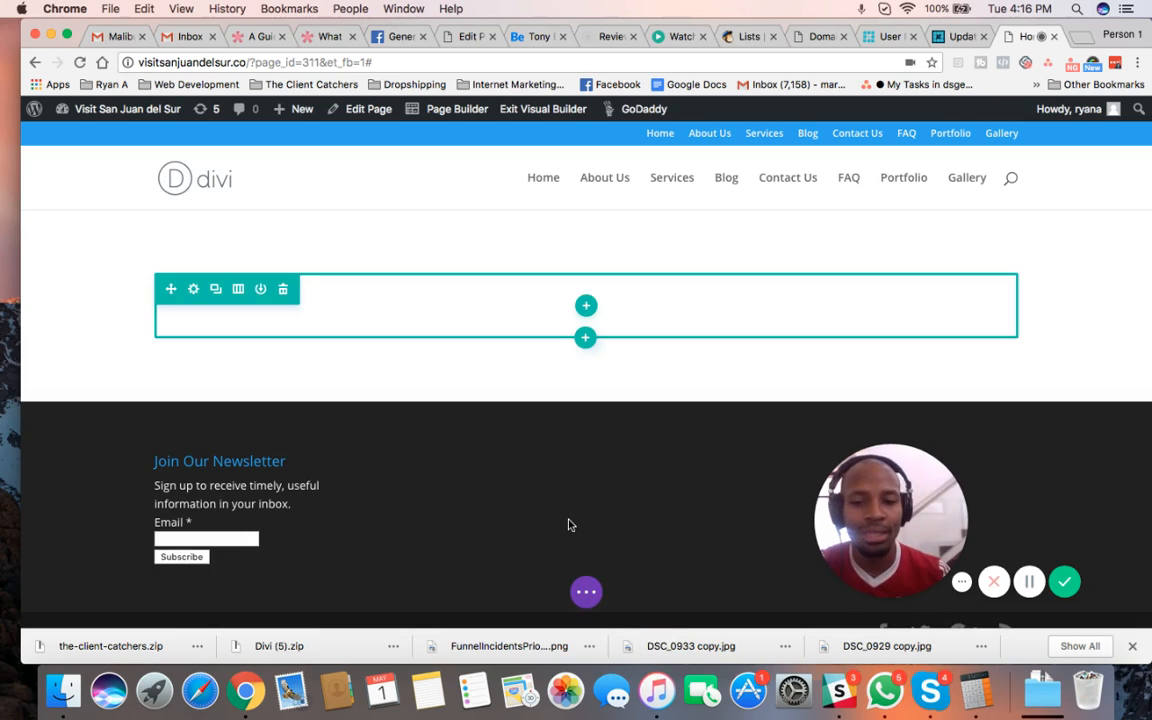
click(585, 594)
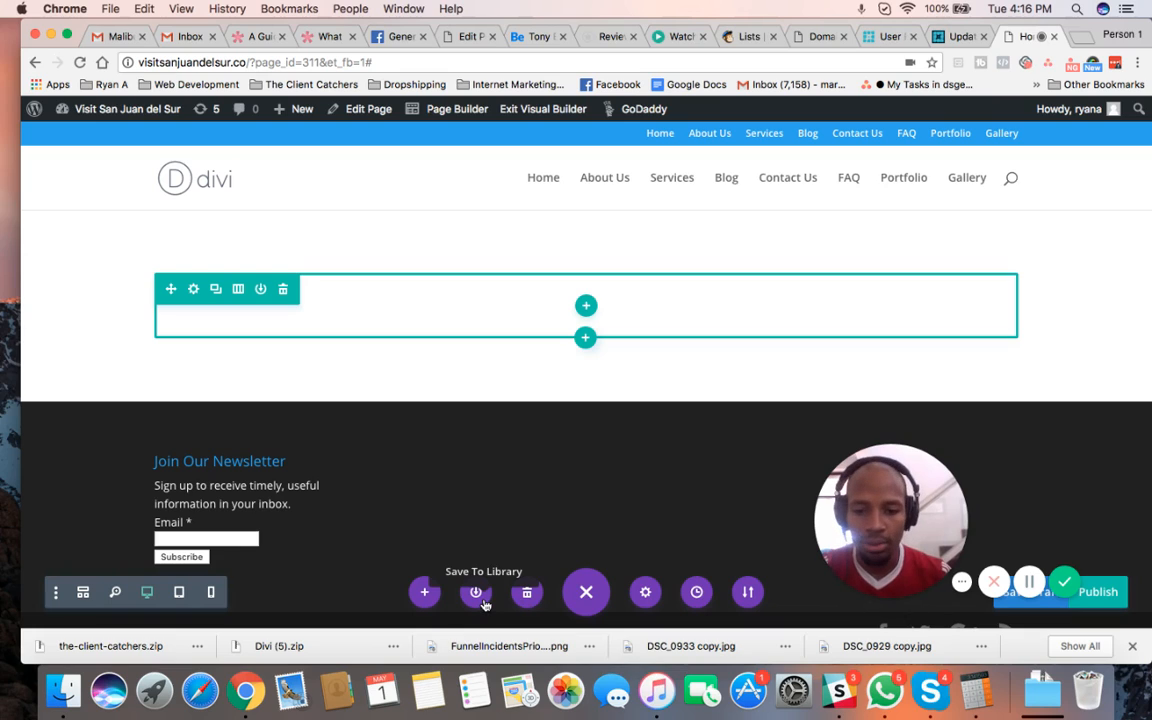
click(425, 593)
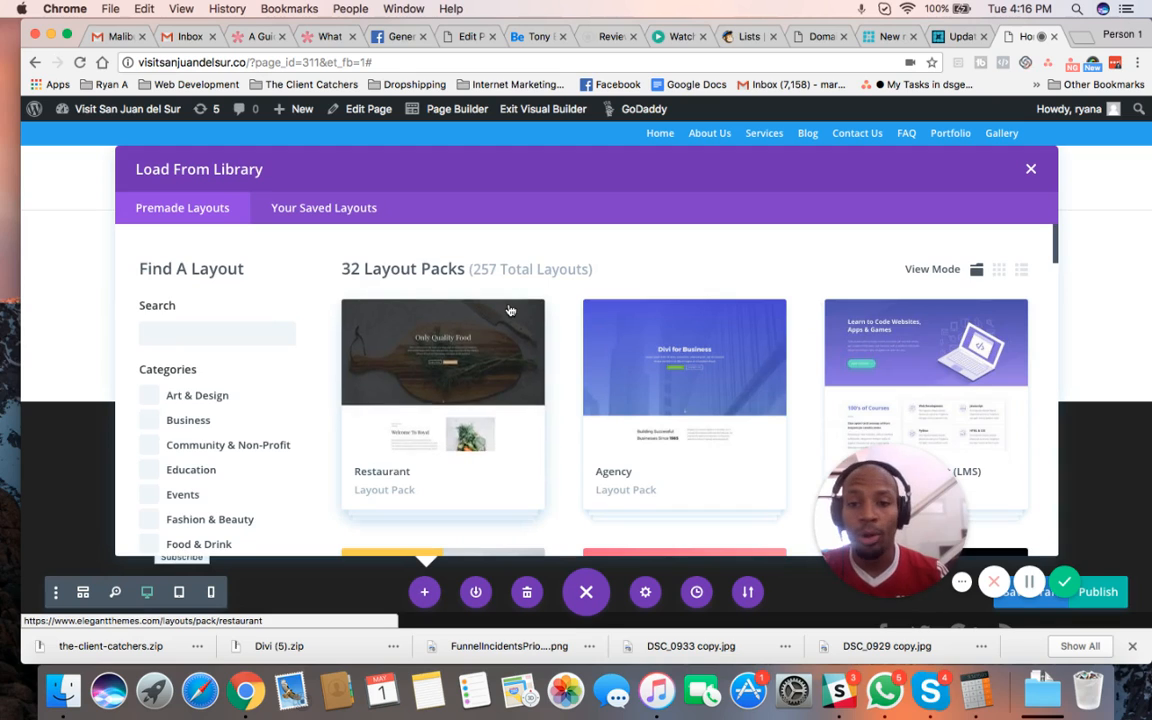
scroll(508, 310, down, 2)
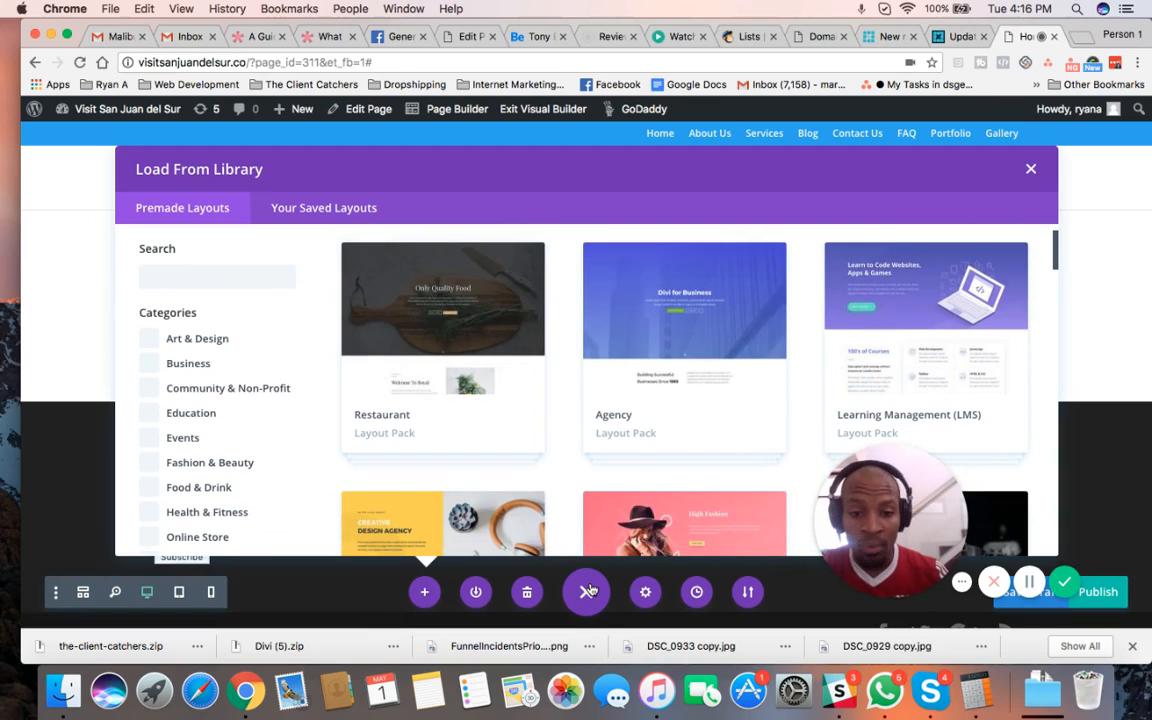
click(587, 591)
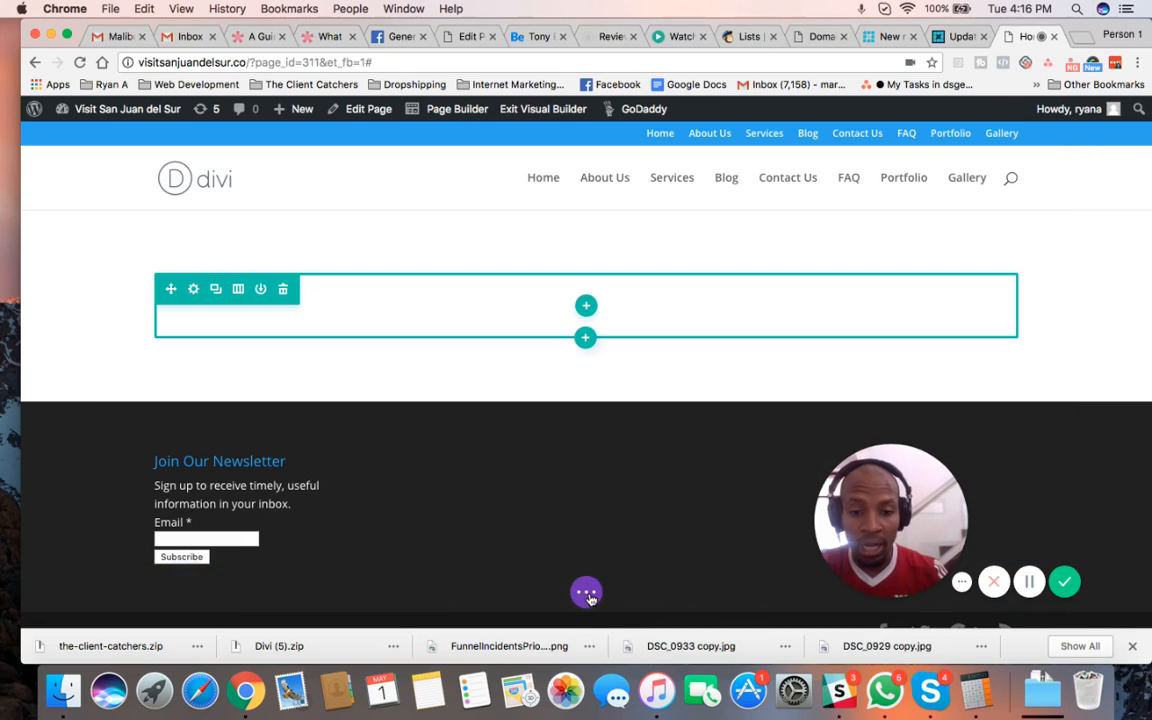
Open the Divi layout library, browse the premade layout packs and search them for "tourism".
click(587, 593)
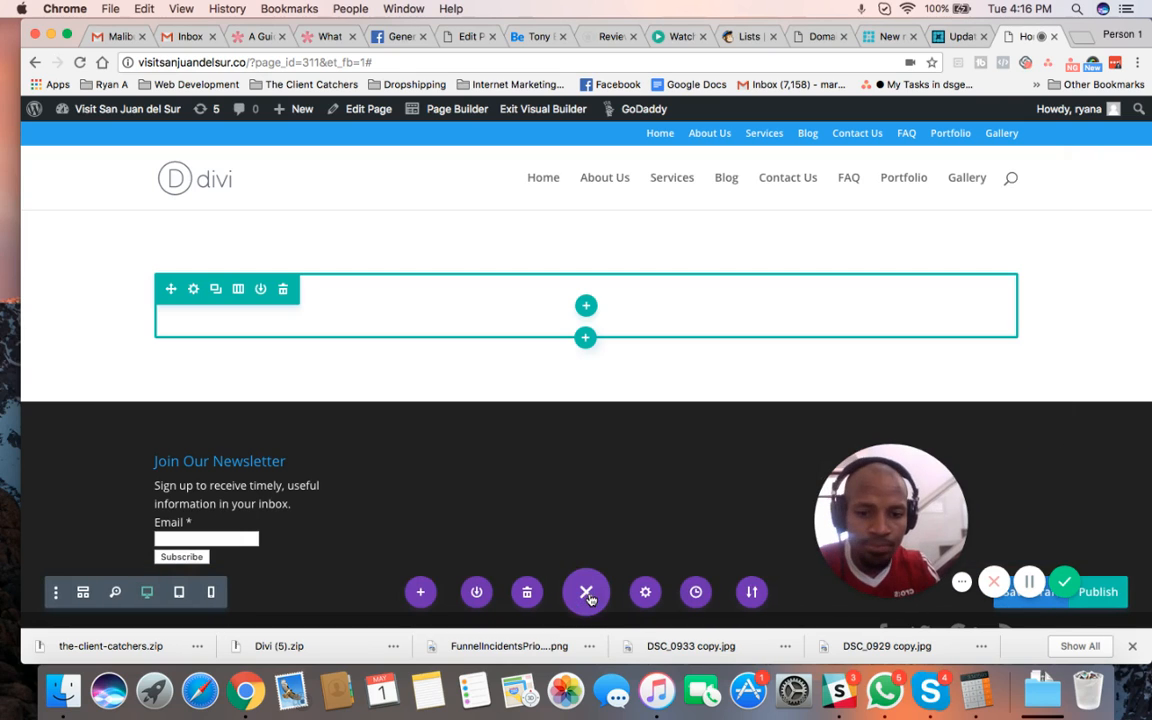
click(423, 592)
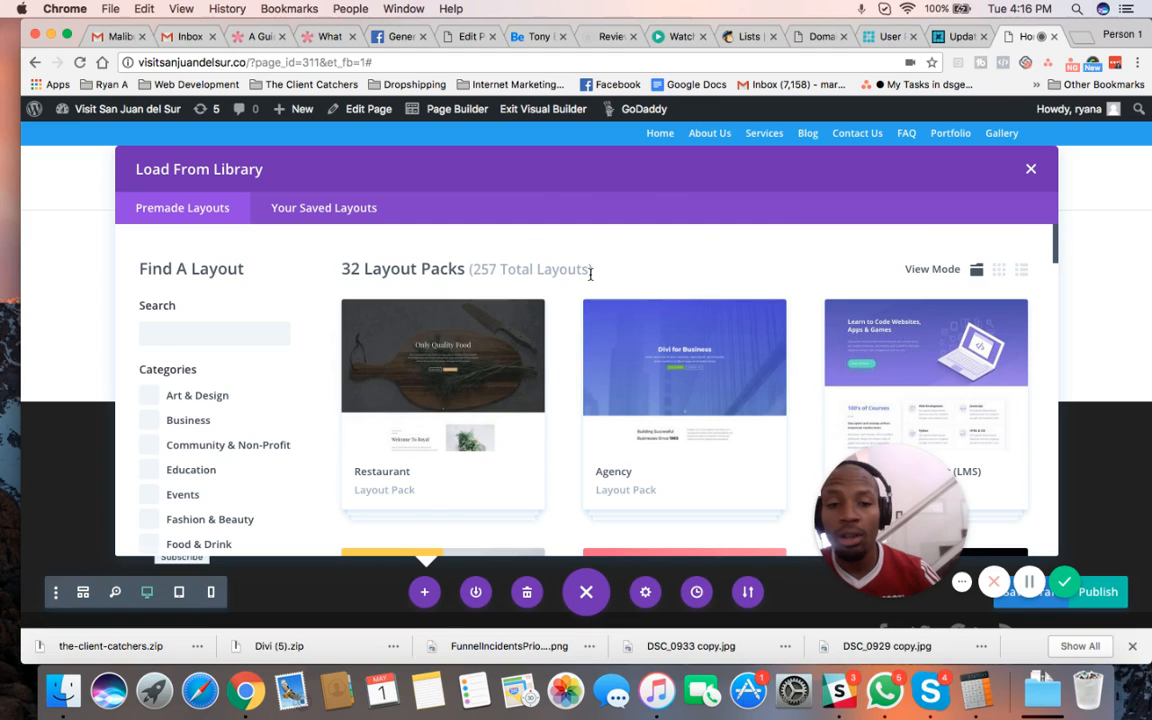
scroll(422, 337, down, 5)
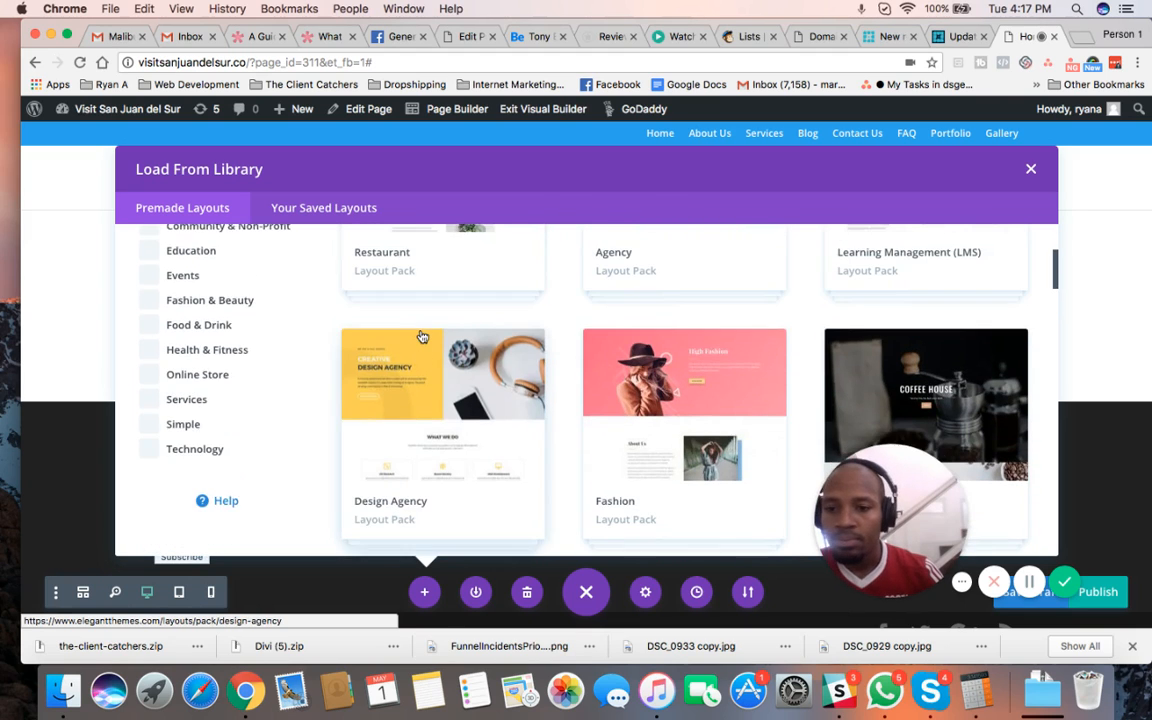
scroll(420, 335, up, 5)
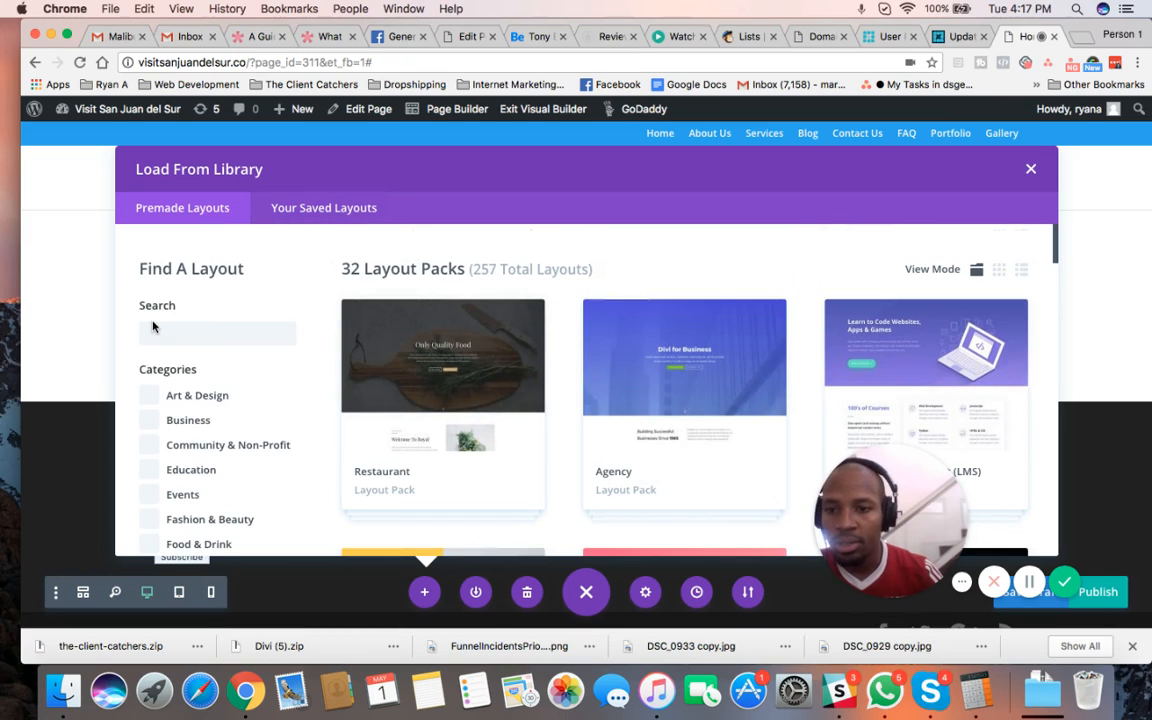
click(180, 330)
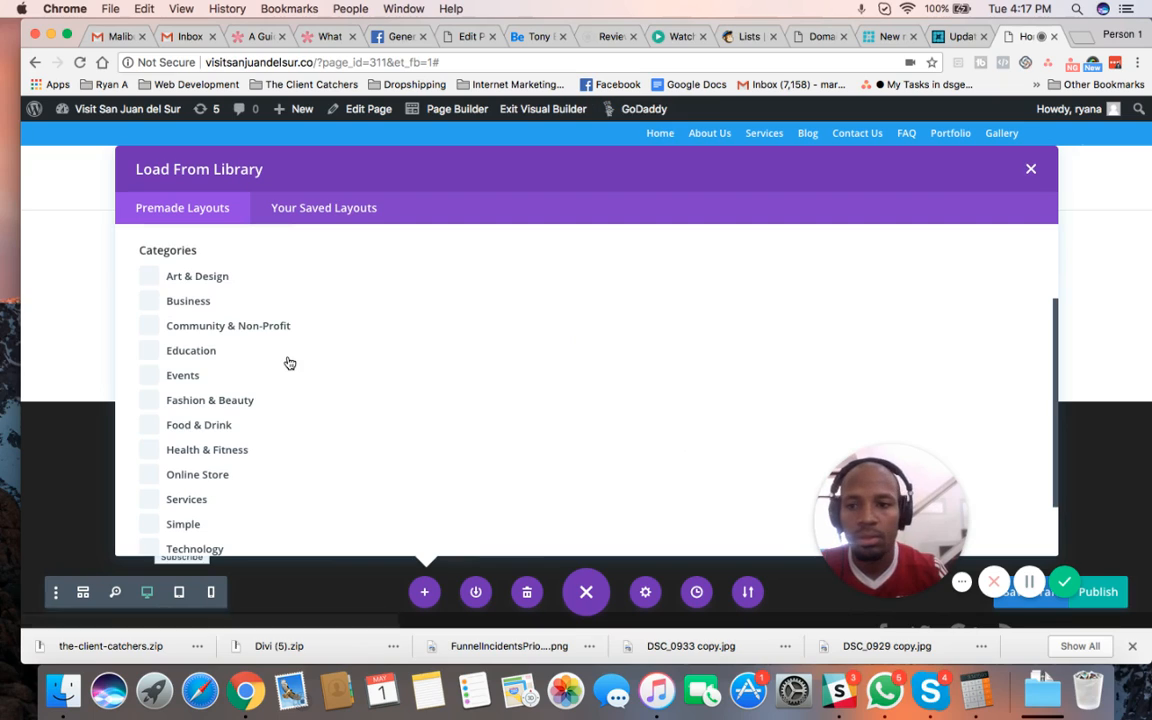
scroll(289, 362, up, 2)
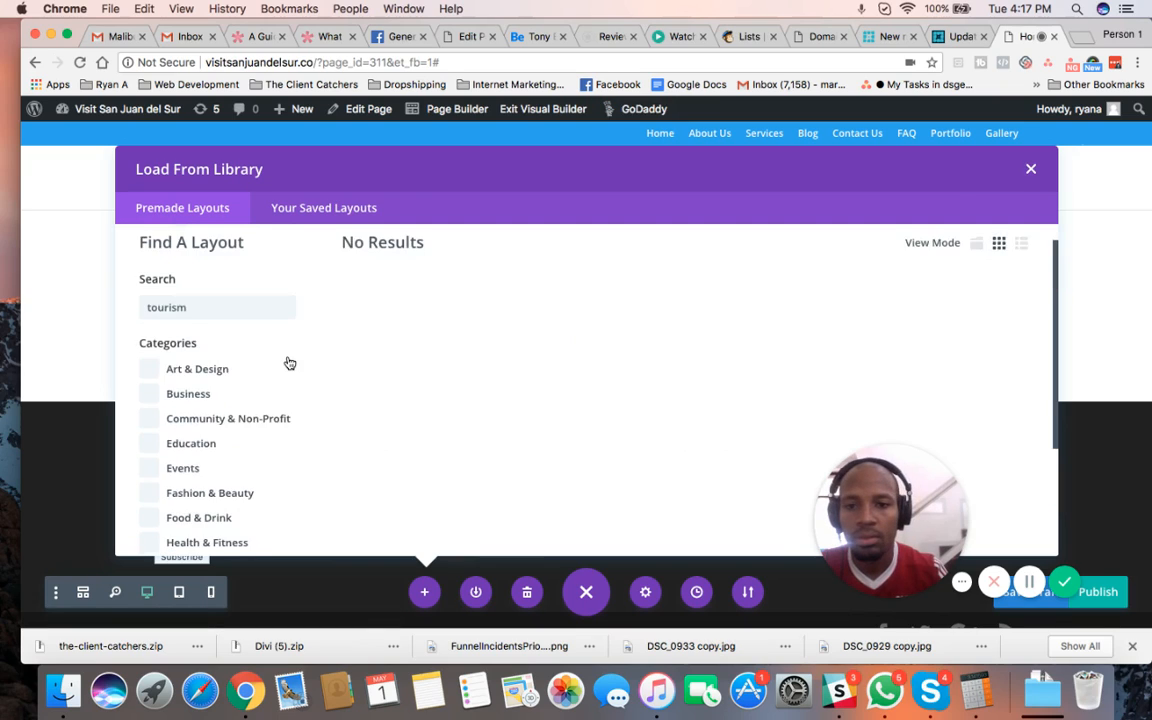
scroll(289, 362, up, 1)
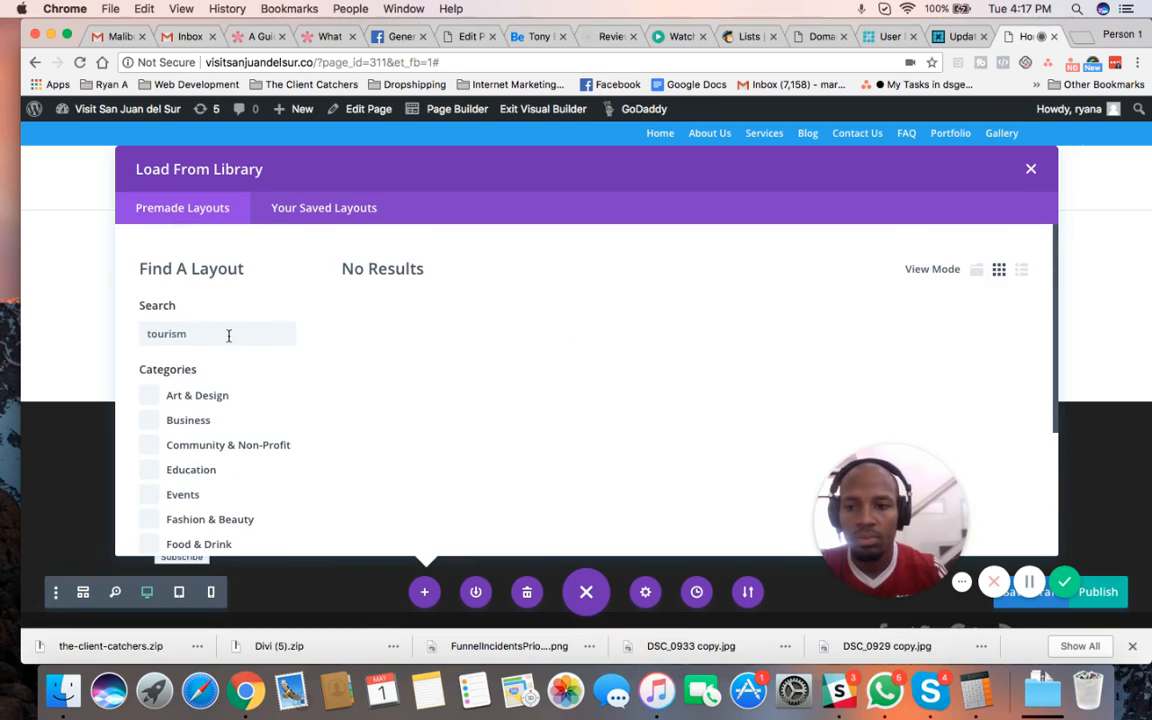
scroll(229, 336, down, 1)
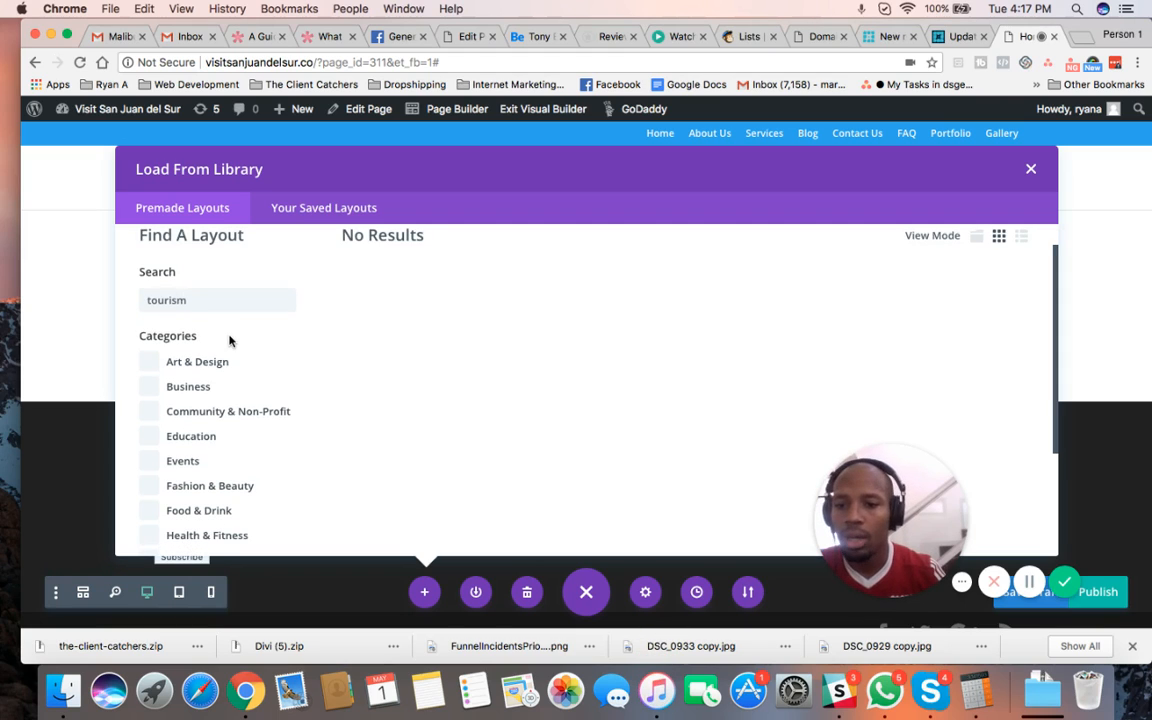
Clear the "tourism" search text from the layout library so all premade packs are listed again.
scroll(229, 339, down, 1)
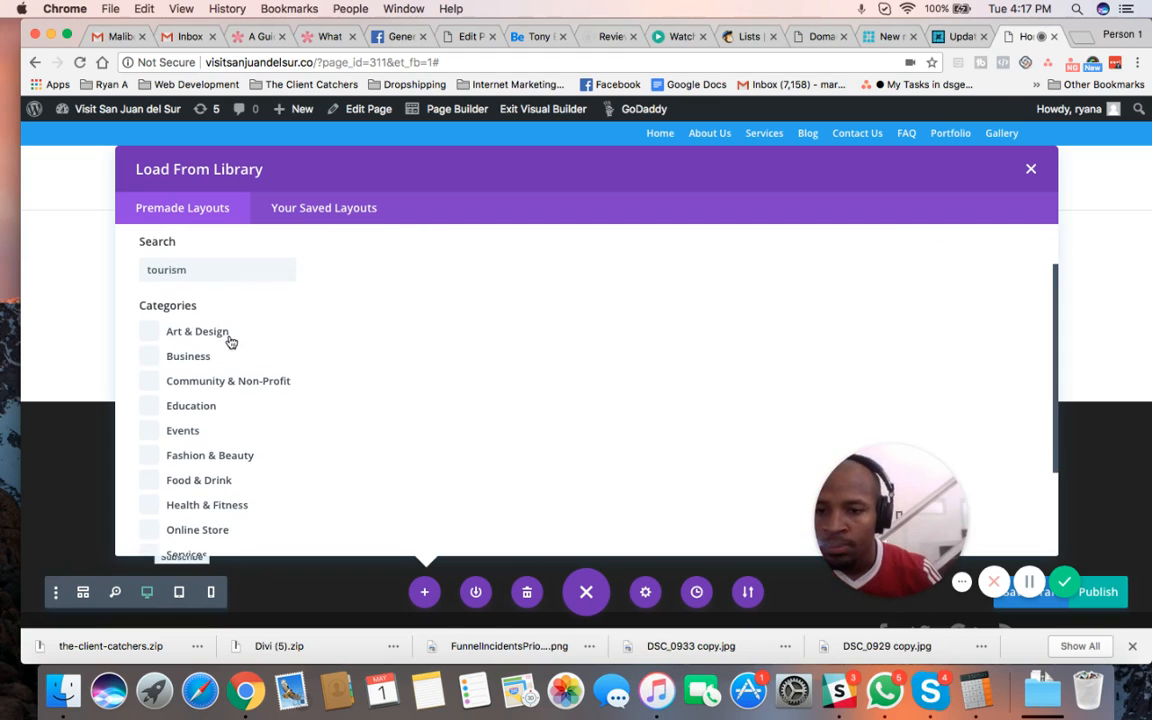
click(200, 272)
drag(200, 272, 106, 250)
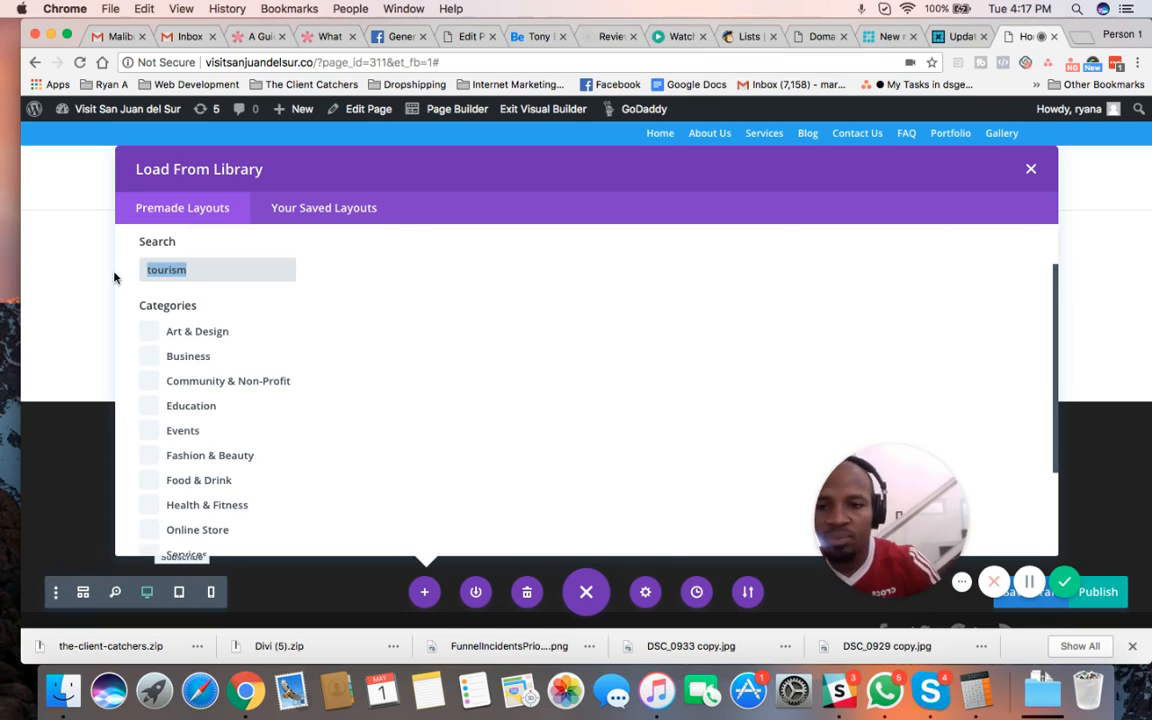
key(BackSpace)
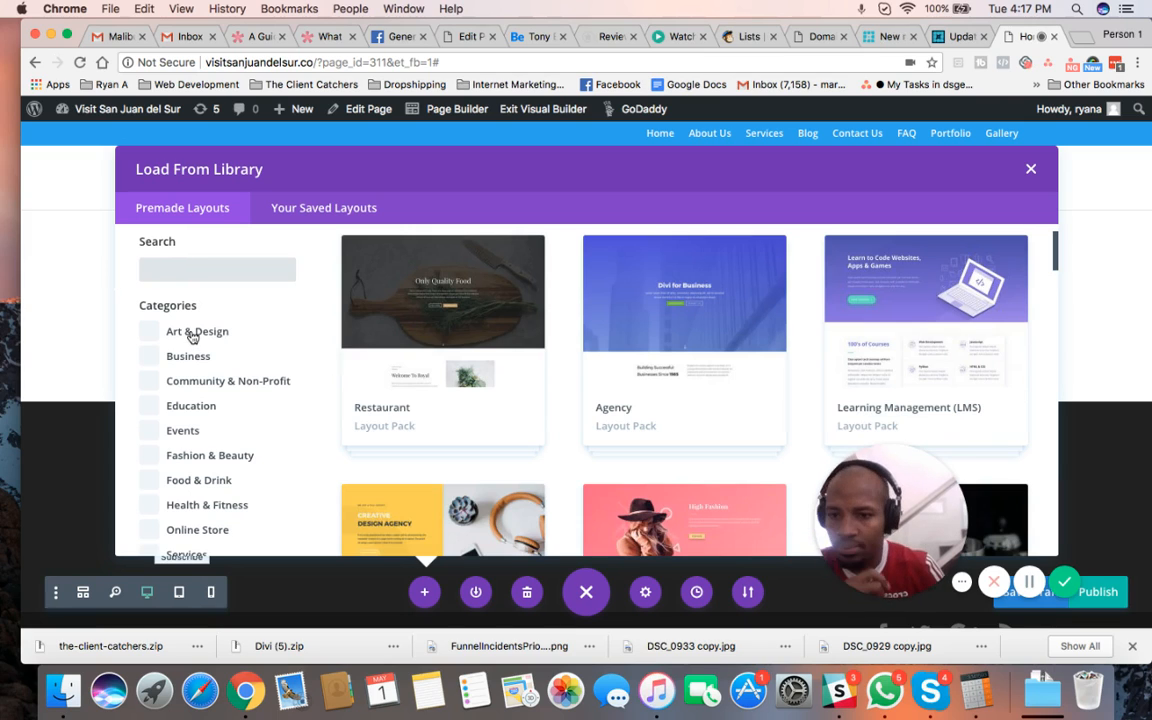
Look through the layout categories and the unfiltered premade layout packs.
scroll(190, 340, down, 1)
scroll(193, 338, down, 1)
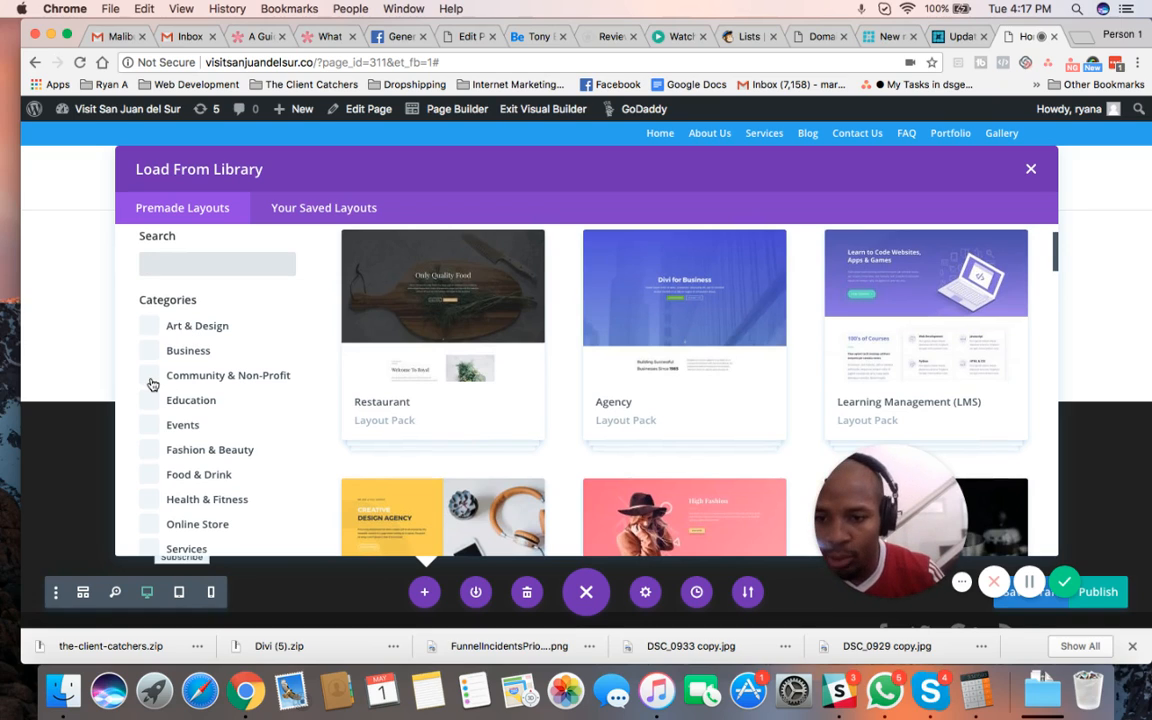
scroll(152, 384, down, 2)
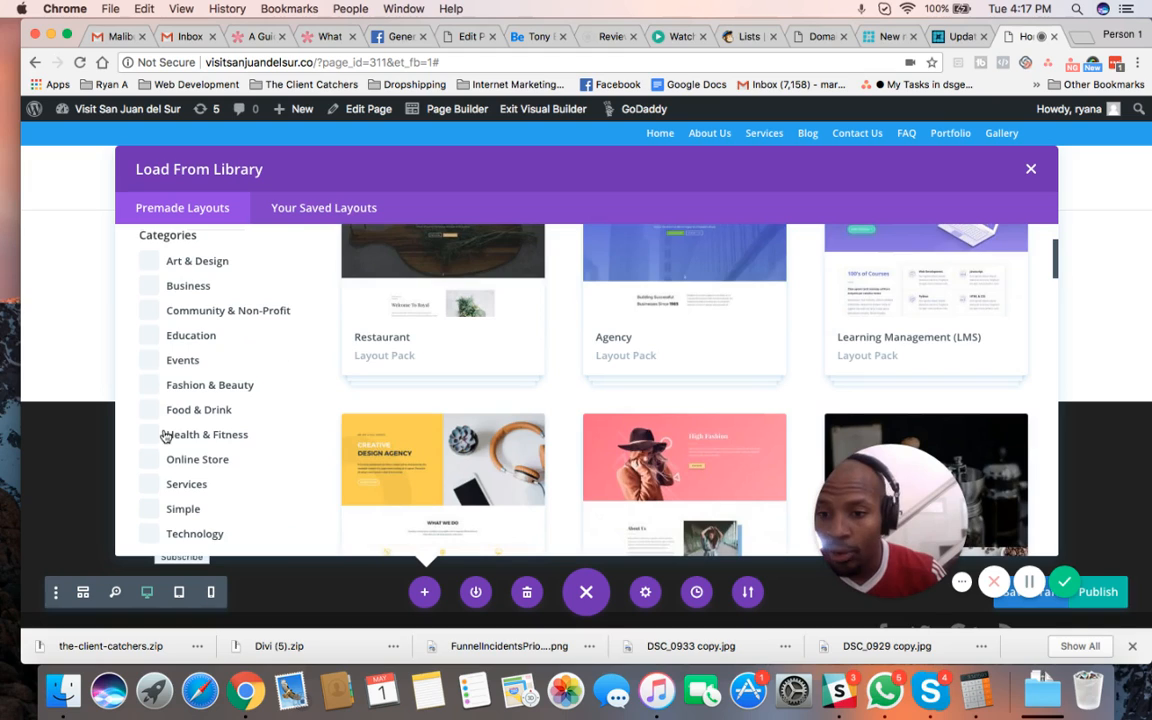
scroll(165, 436, down, 2)
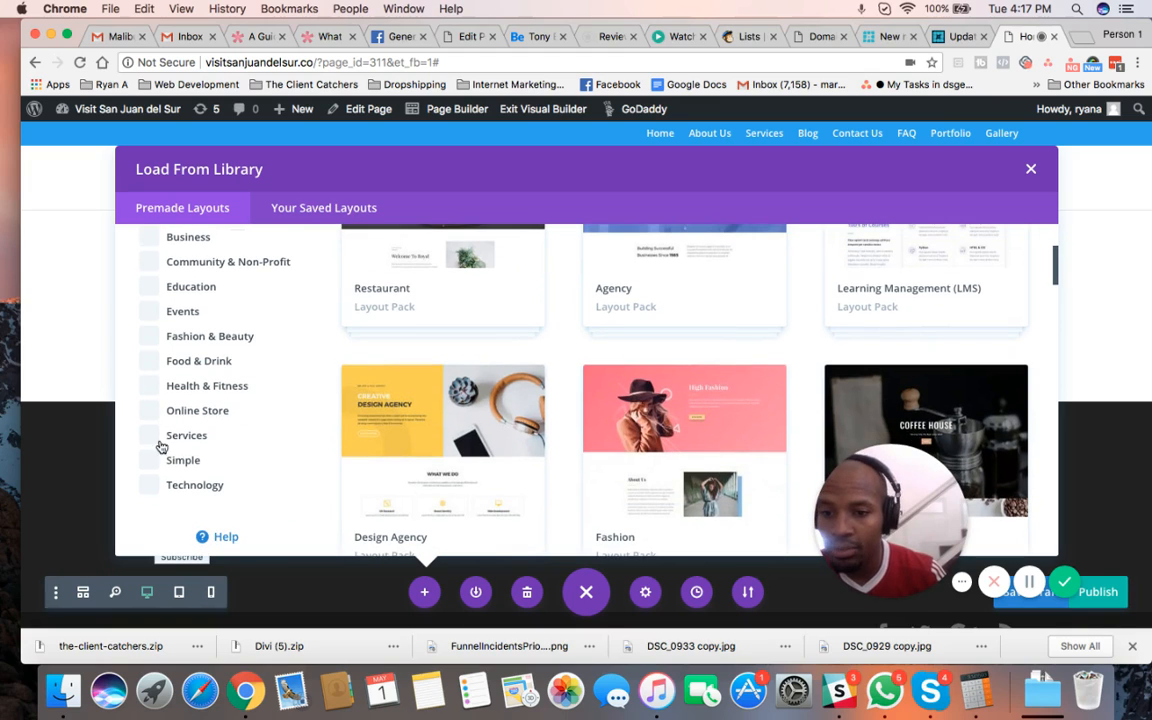
scroll(239, 409, down, 10)
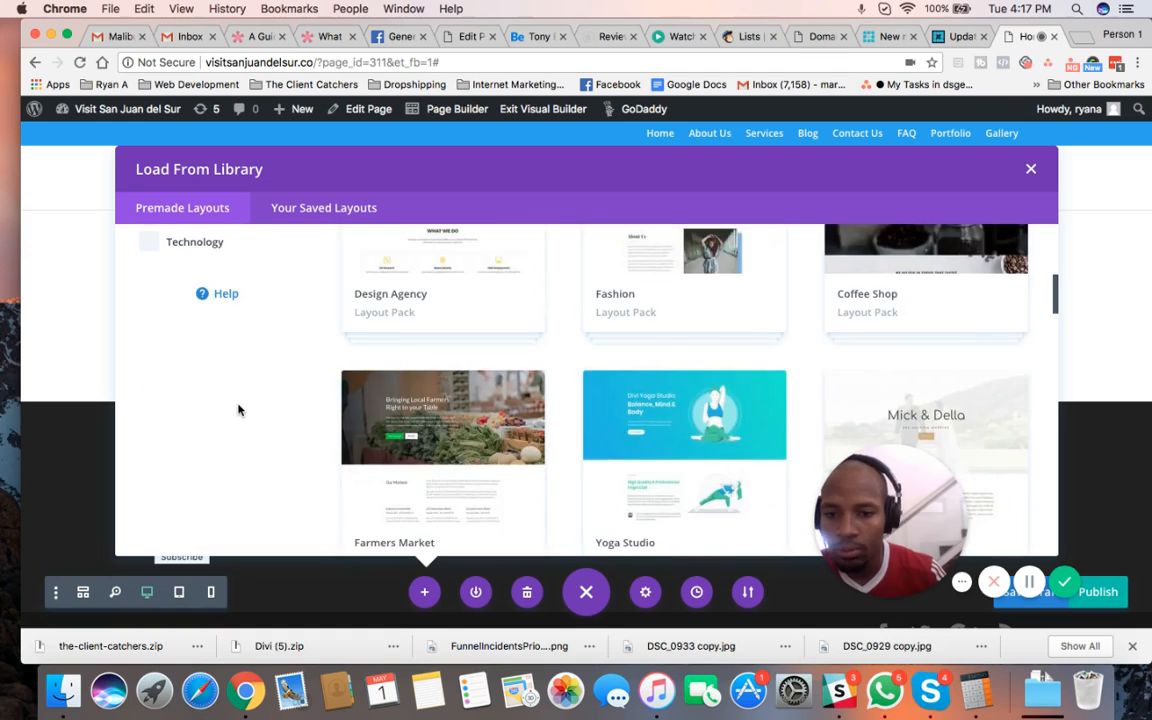
scroll(239, 409, up, 9)
scroll(239, 409, up, 4)
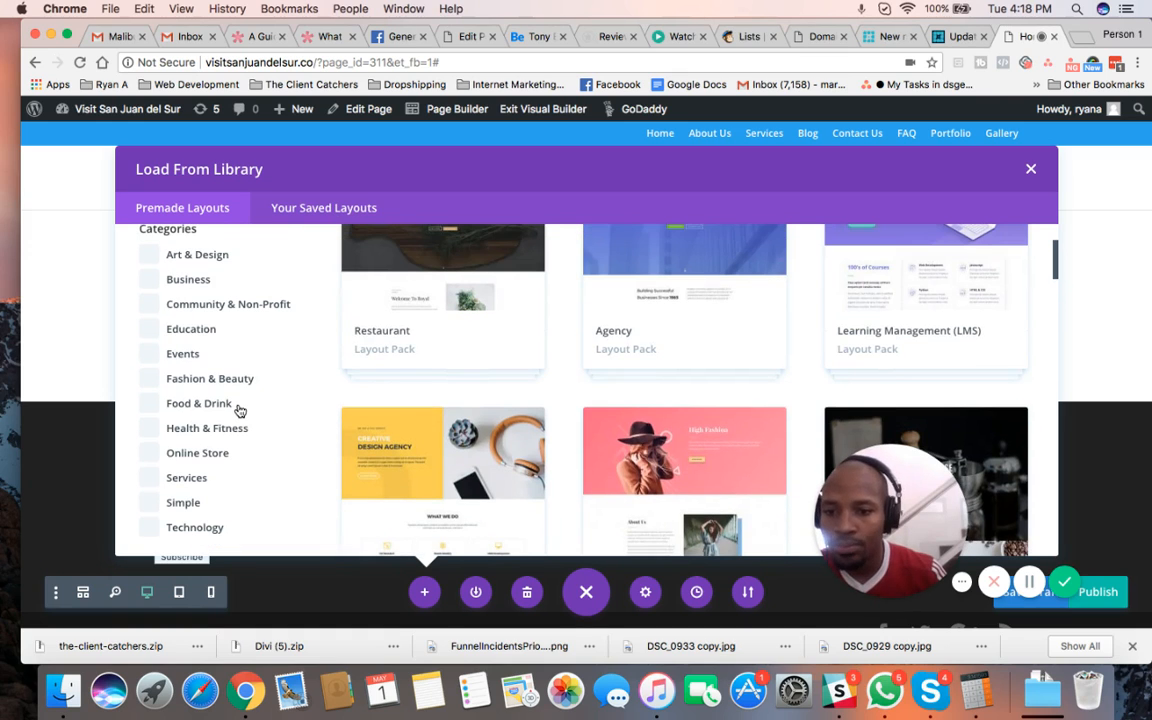
scroll(234, 485, up, 4)
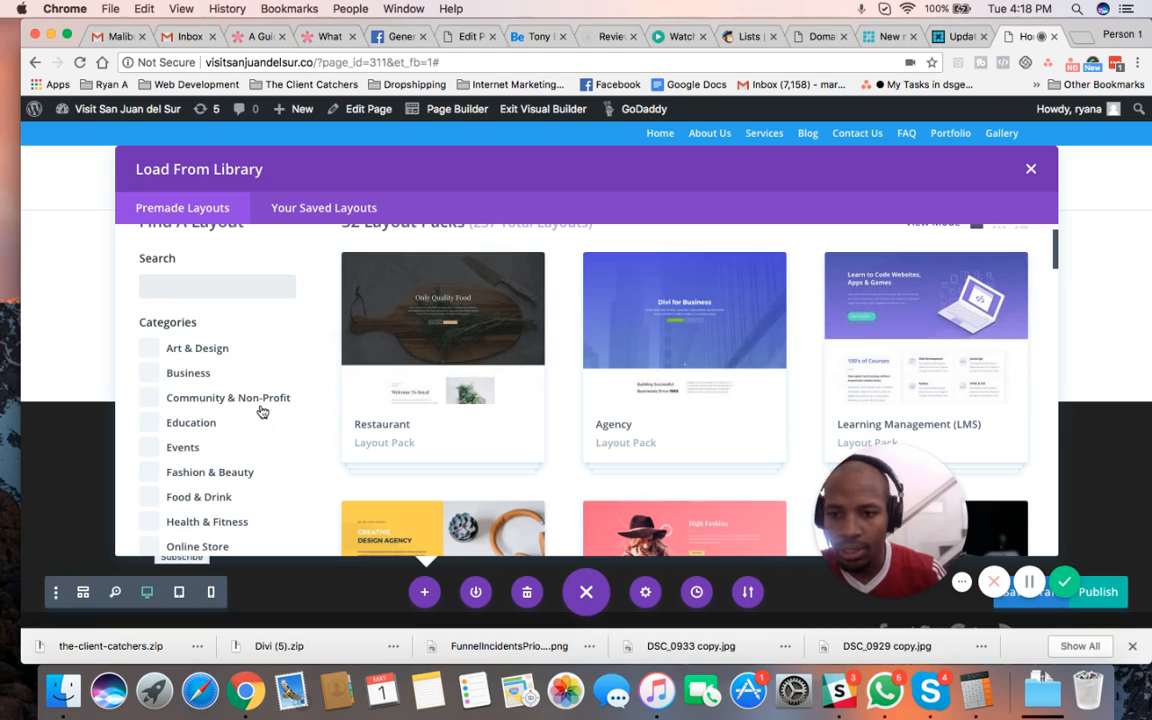
Check the layout packs in the Community & Non-Profit category and remove that filter again.
click(243, 405)
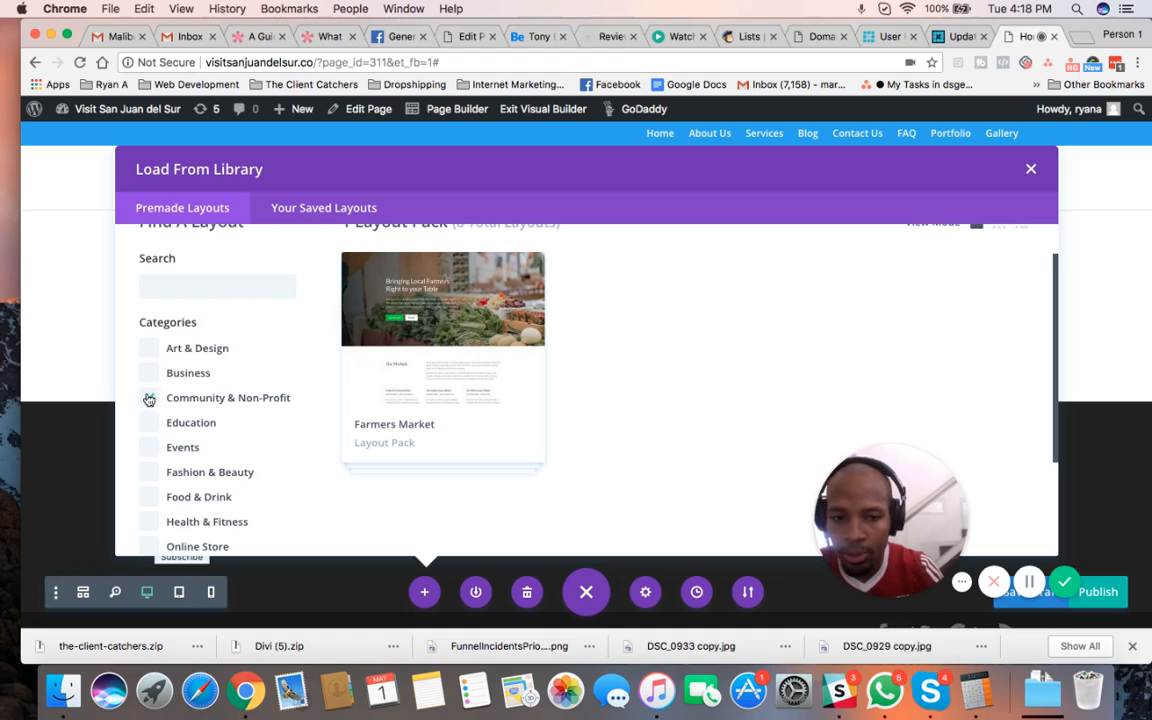
scroll(615, 459, up, 1)
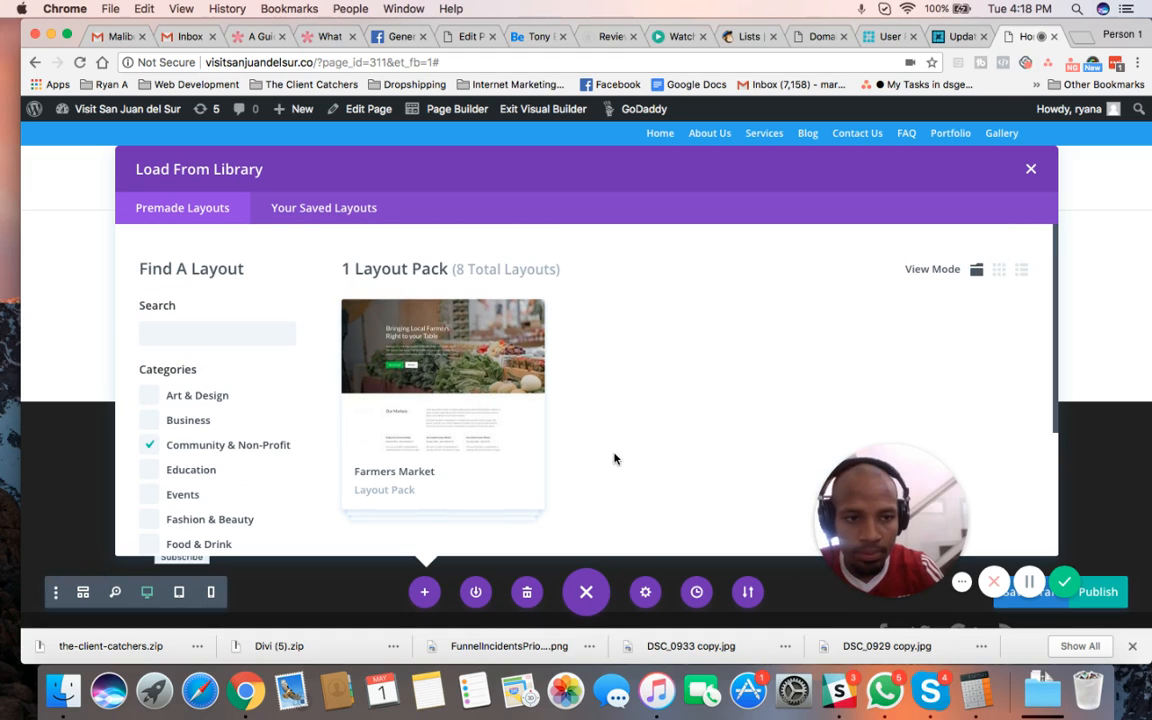
click(151, 445)
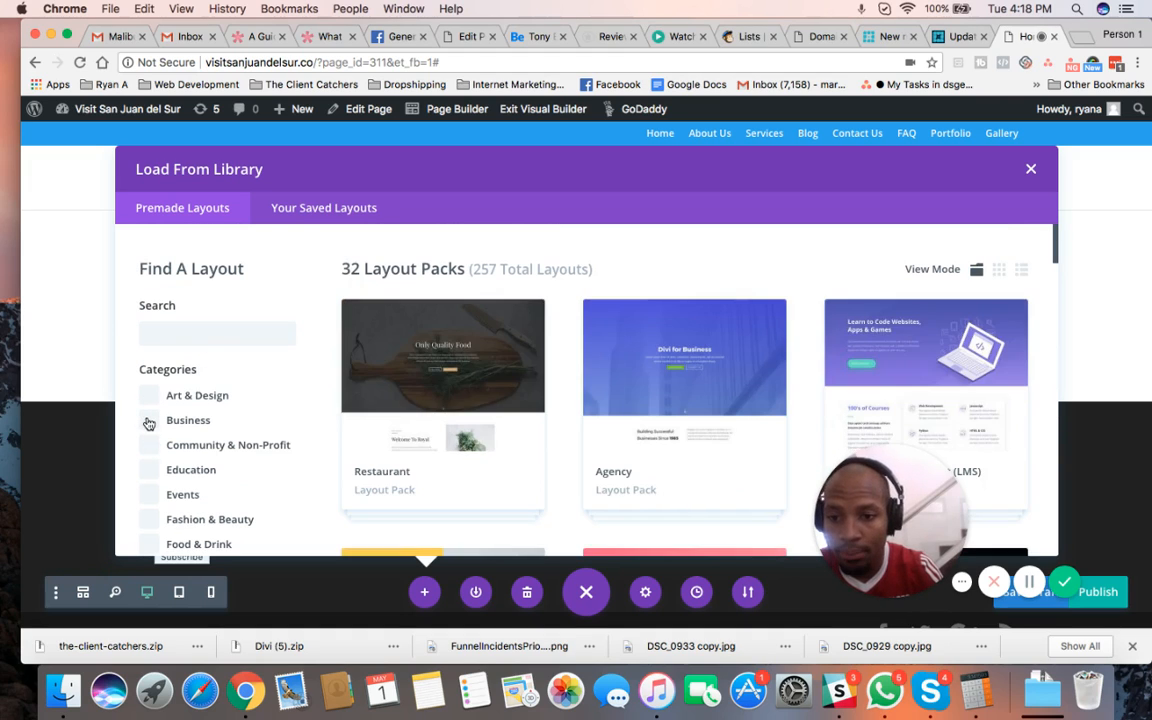
Filter the premade layouts by the Business category and look through all of its layout packs, including Travel Agency.
click(148, 421)
scroll(636, 455, down, 1)
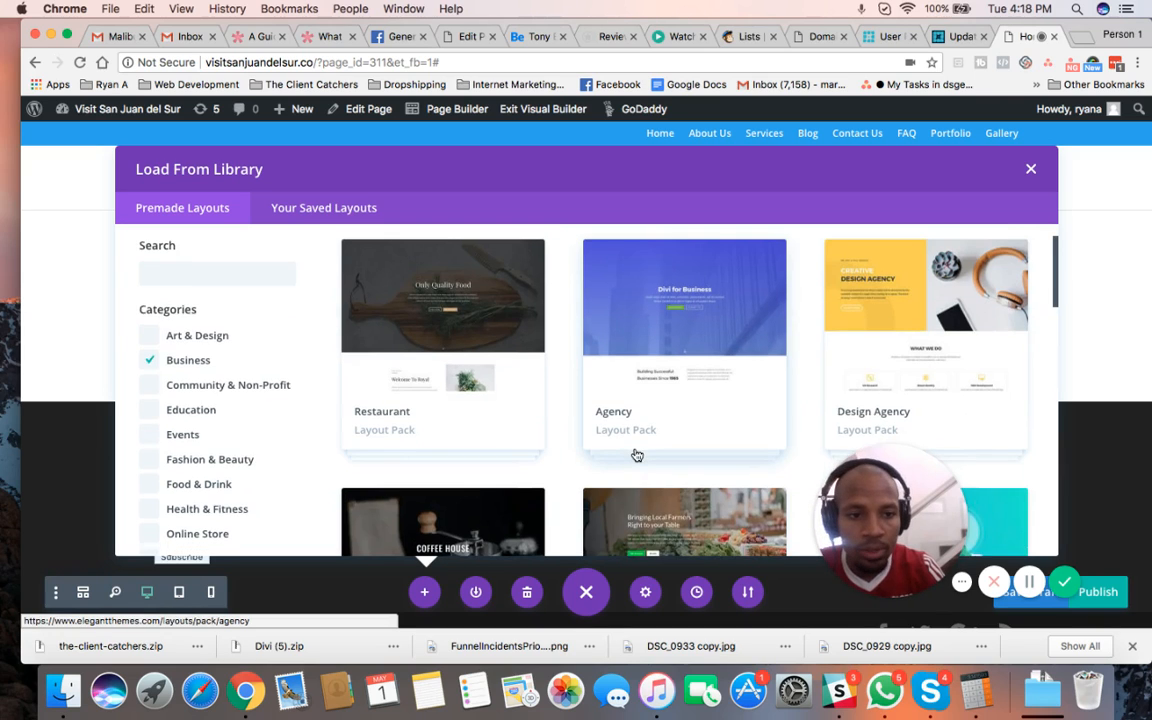
scroll(637, 455, down, 1)
scroll(635, 454, up, 1)
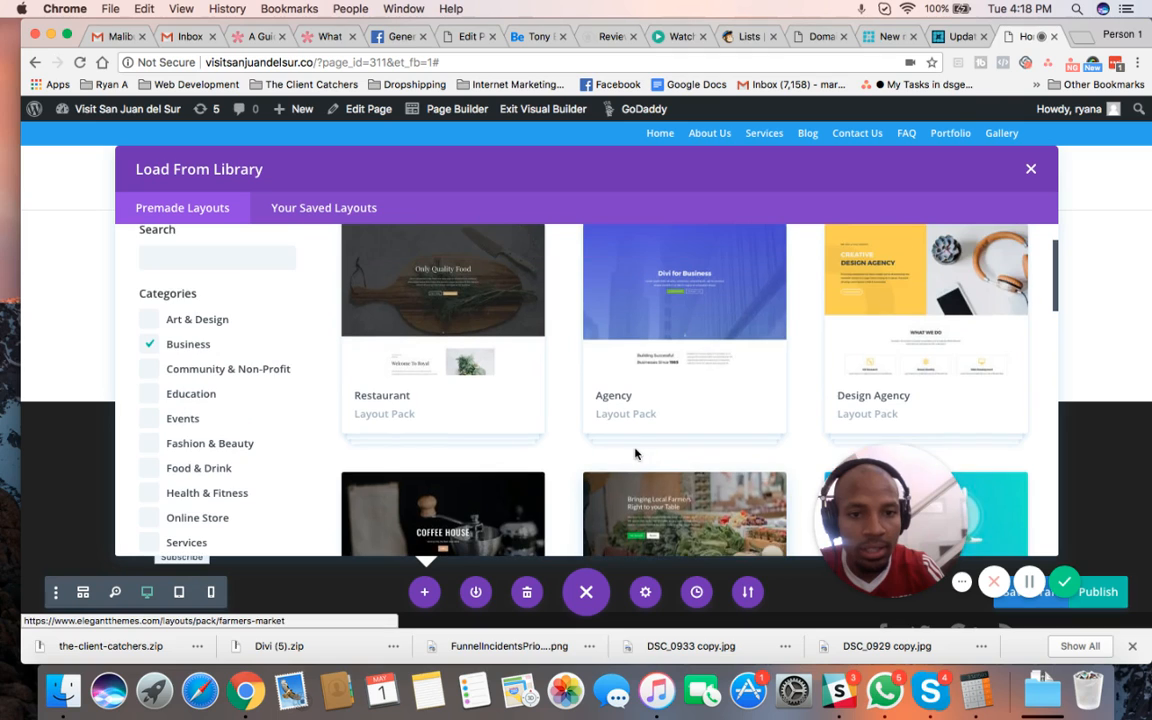
scroll(635, 454, down, 1)
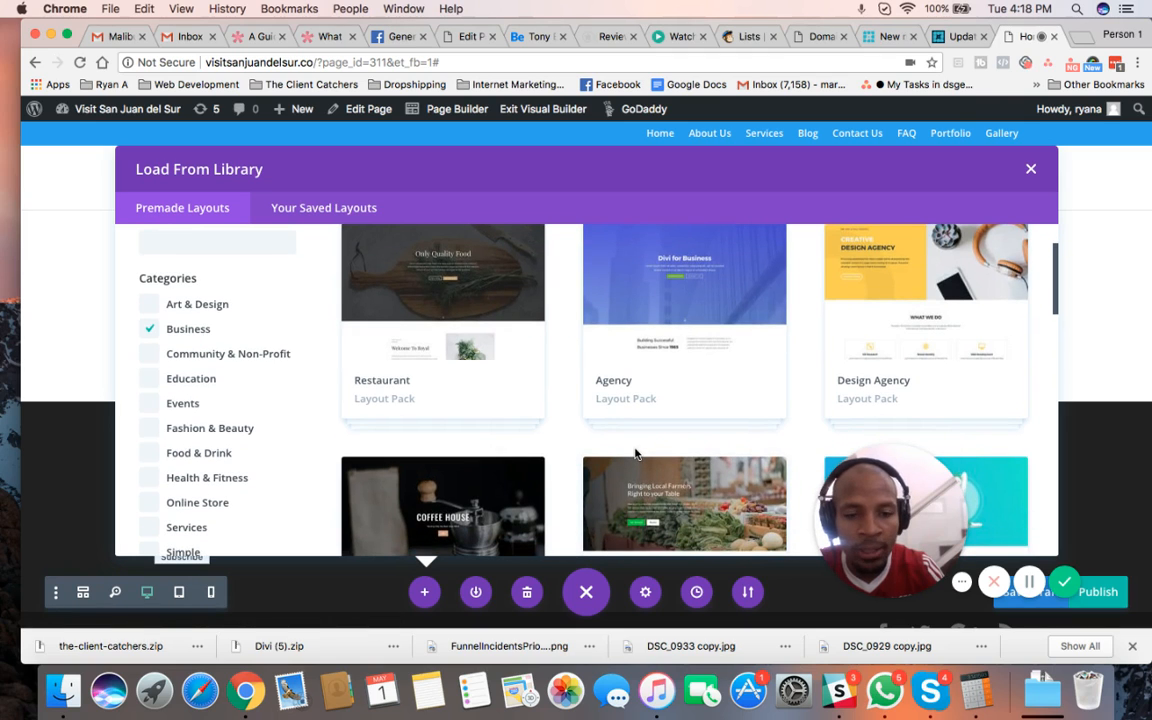
scroll(635, 454, down, 5)
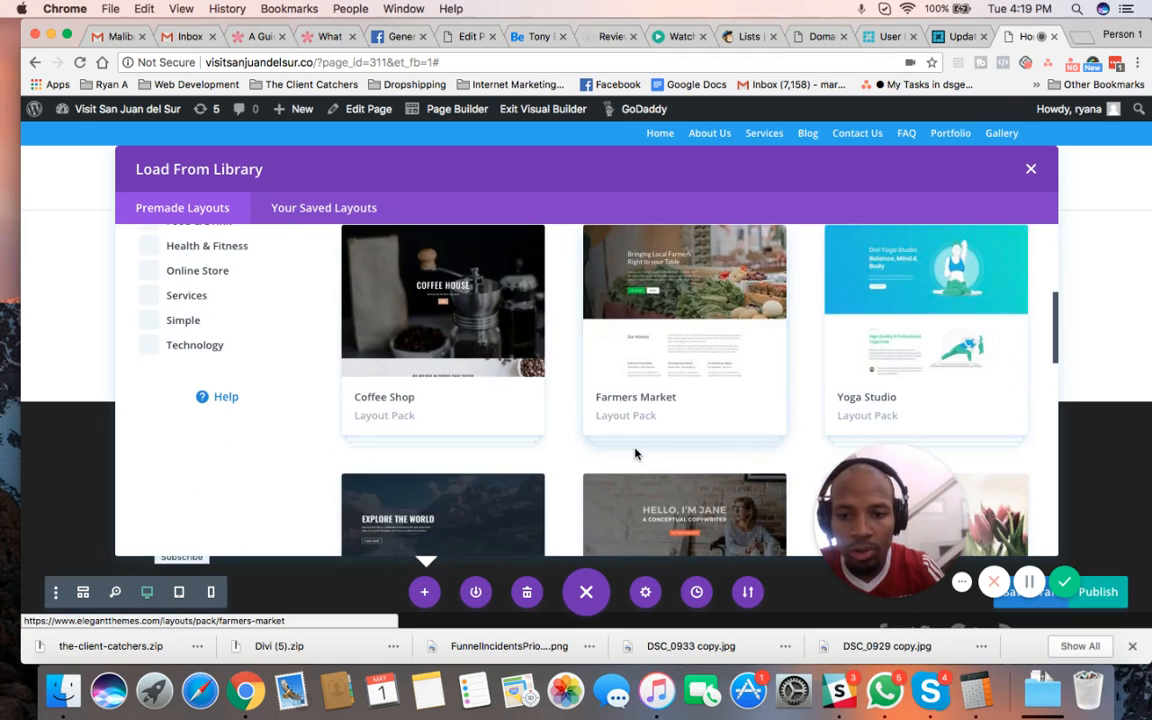
scroll(635, 454, down, 5)
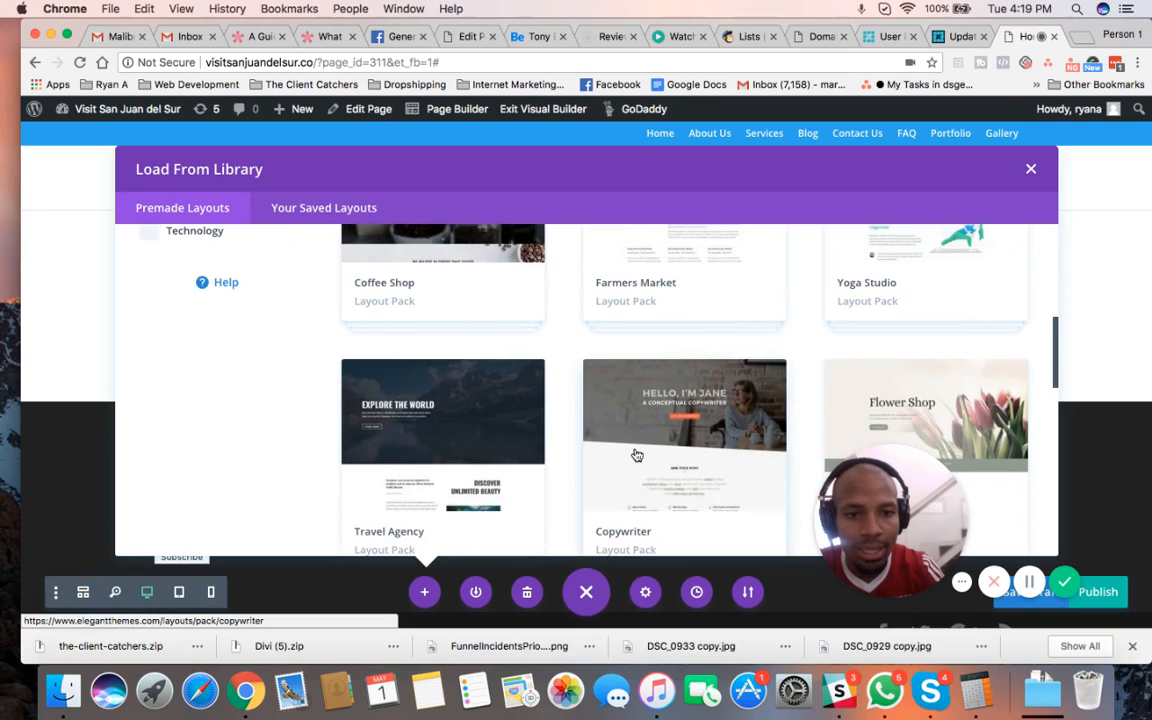
scroll(635, 454, down, 6)
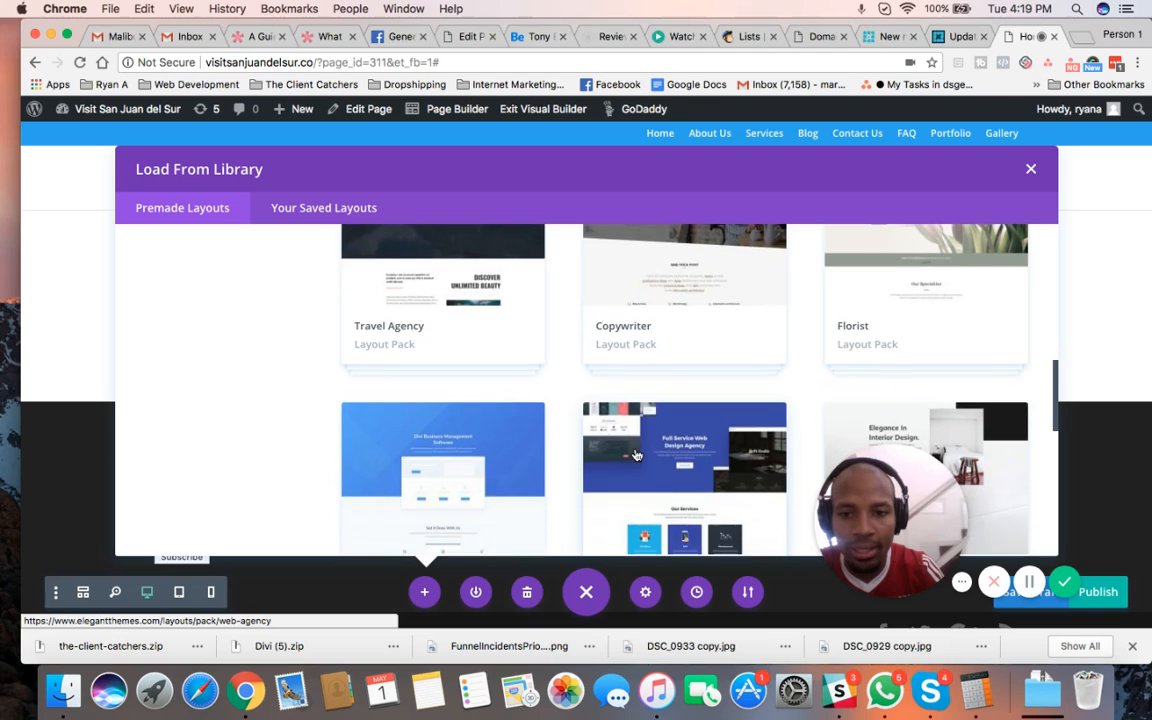
scroll(635, 454, up, 2)
scroll(635, 454, up, 1)
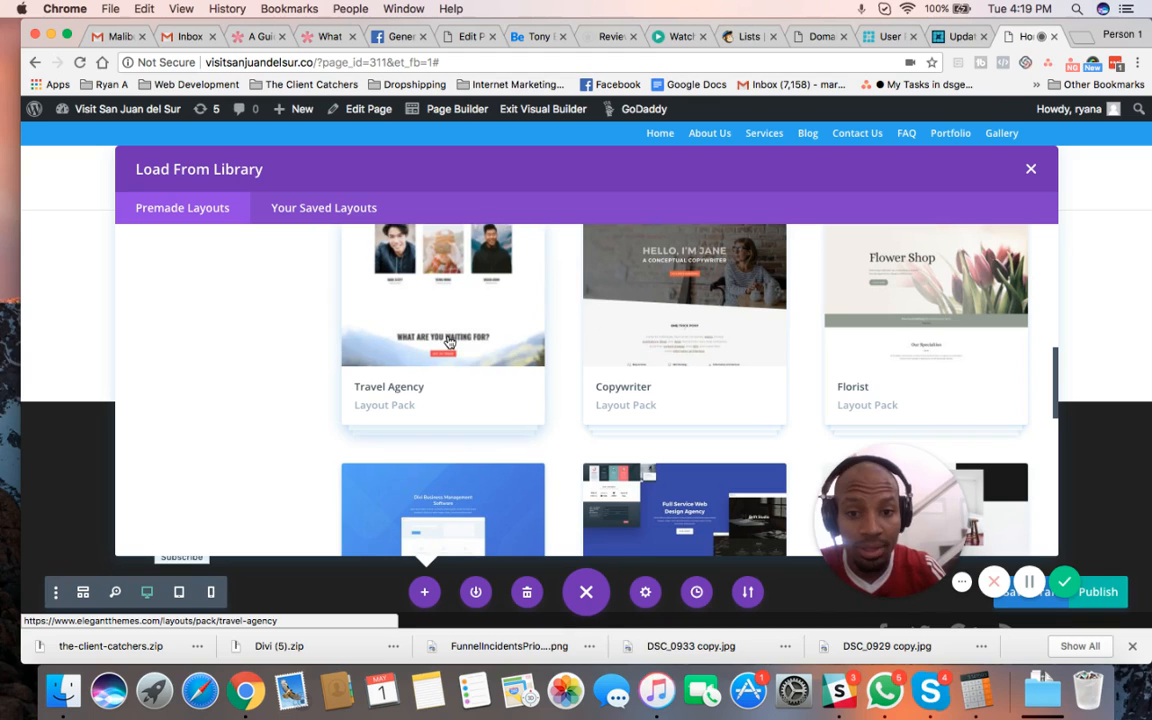
scroll(800, 300, down, 3)
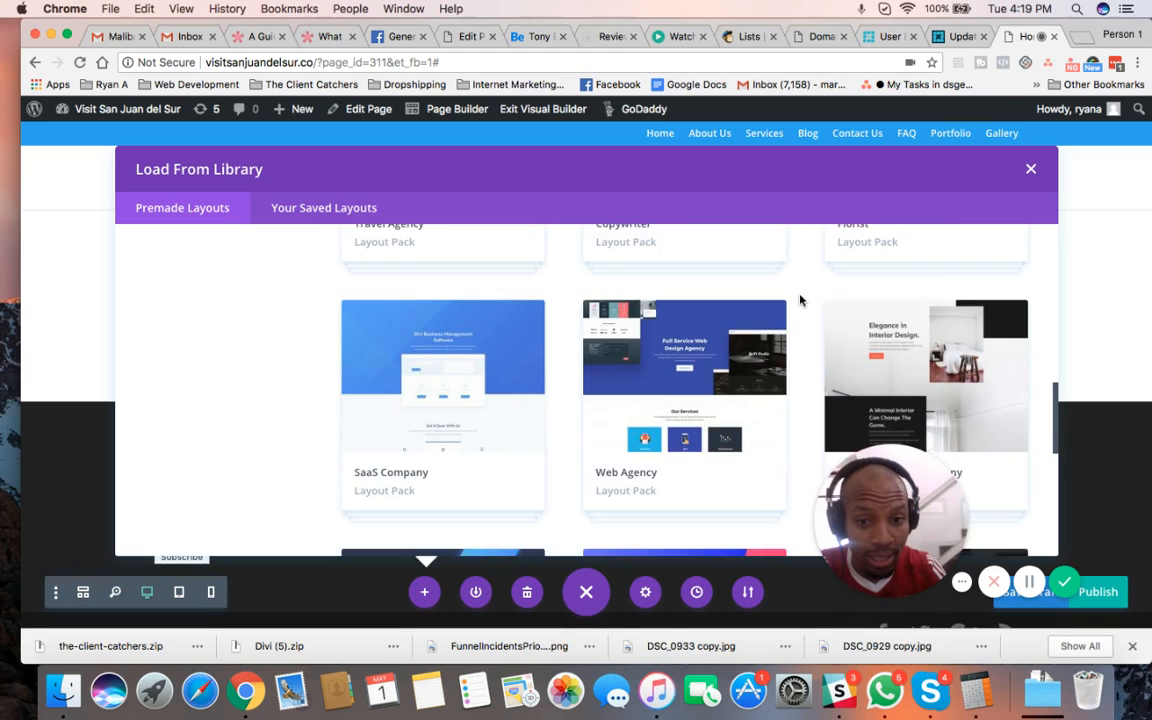
scroll(800, 300, down, 3)
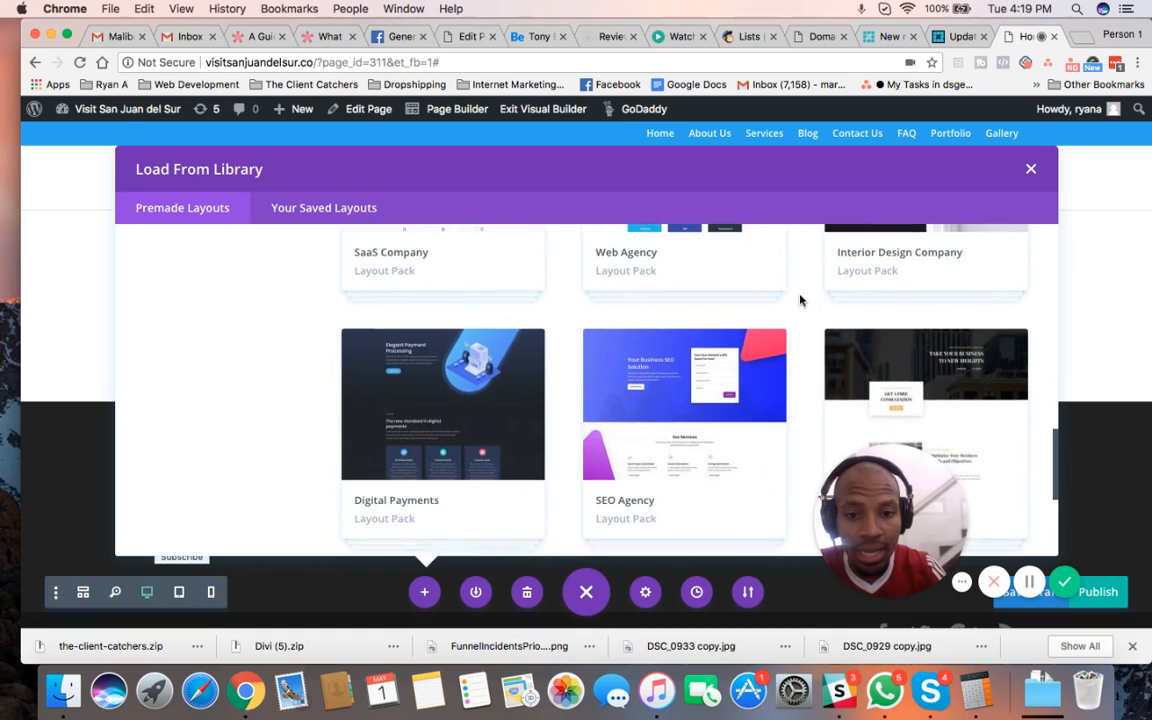
scroll(800, 300, down, 3)
scroll(731, 319, down, 3)
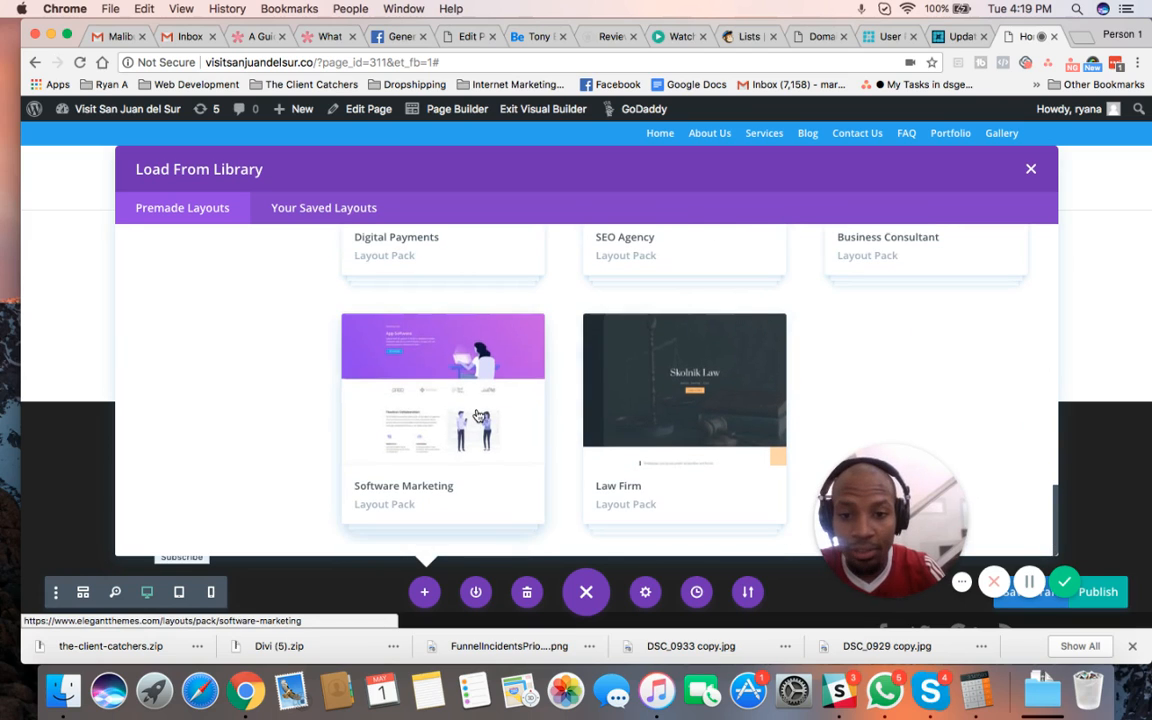
scroll(476, 411, up, 6)
scroll(478, 411, up, 5)
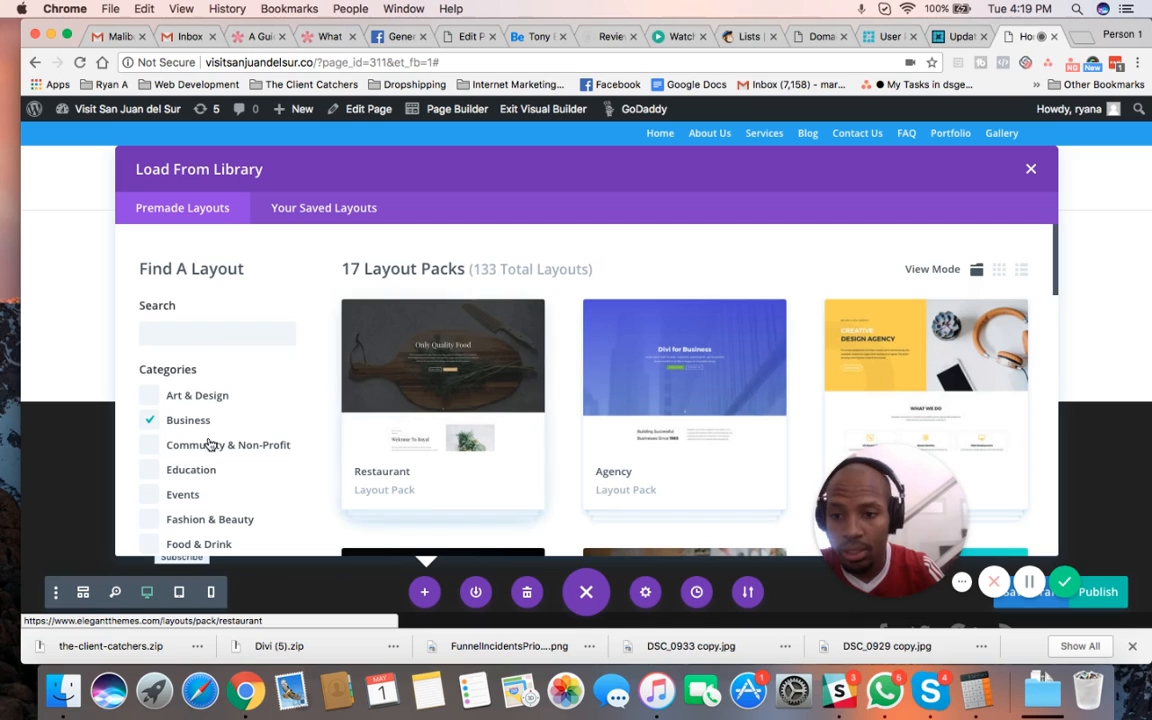
Remove the Business filter and check the layout packs in the Simple and Community & Non-Profit categories.
scroll(195, 470, down, 1)
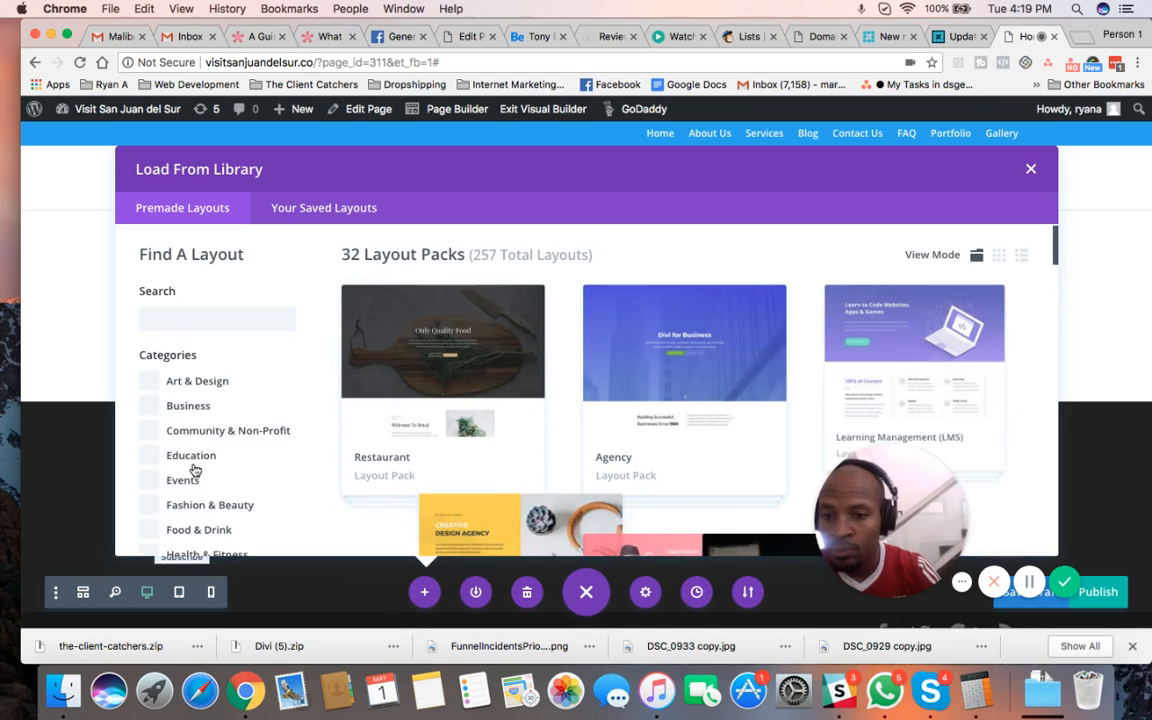
scroll(195, 470, down, 1)
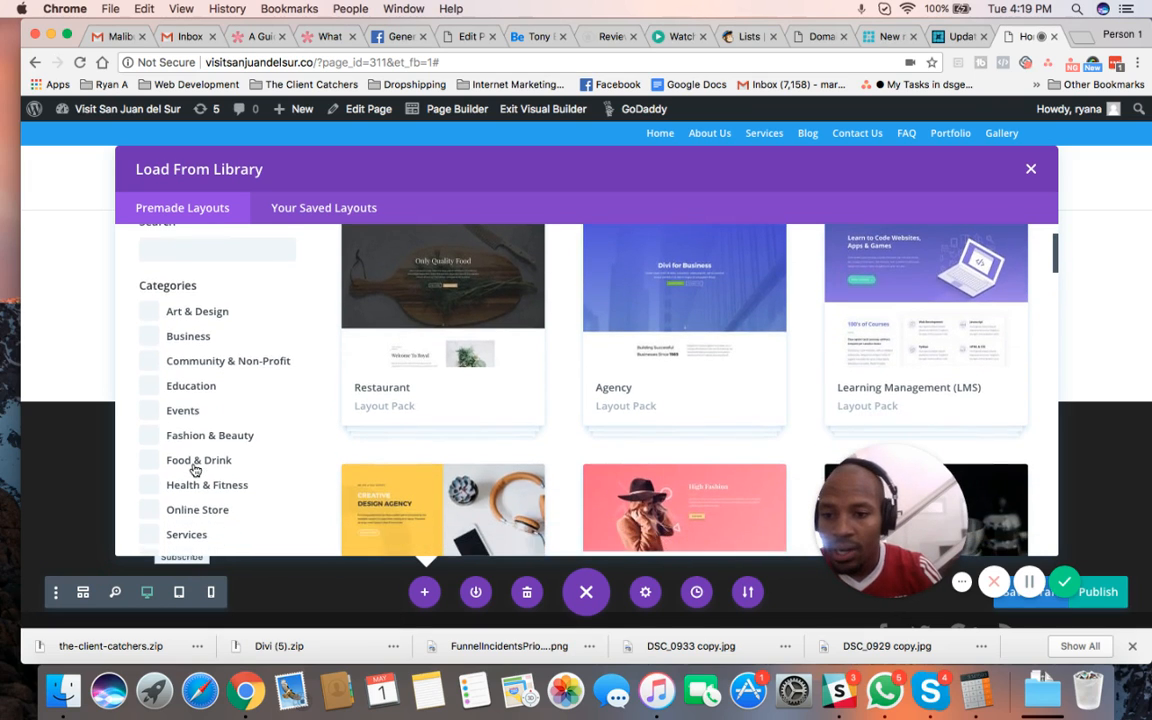
scroll(195, 470, down, 3)
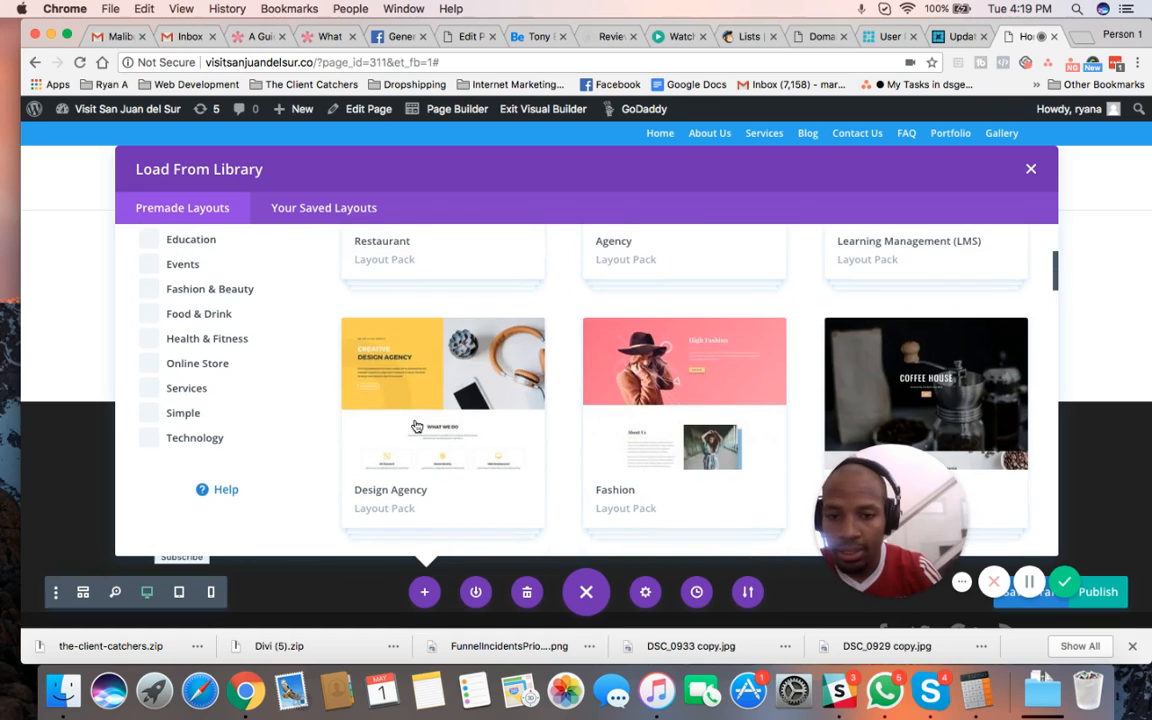
scroll(447, 333, up, 4)
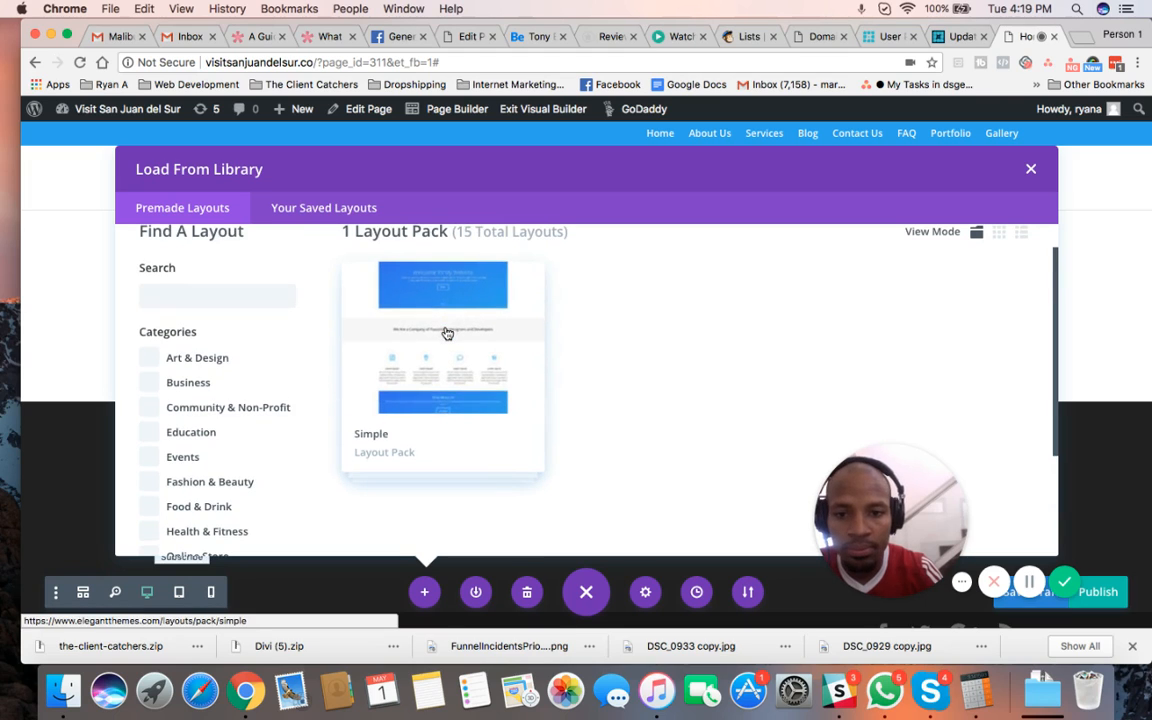
scroll(159, 411, down, 1)
click(157, 382)
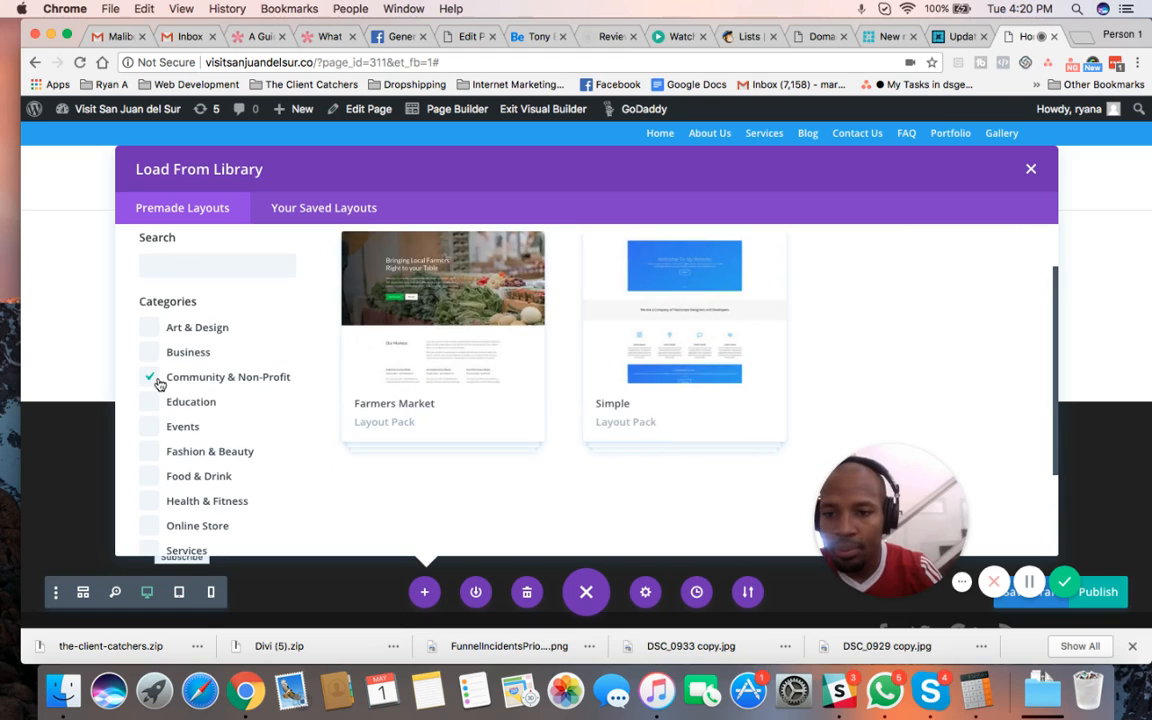
Filter the premade layouts by Business only and open the details of the Travel Agency layout pack.
click(152, 356)
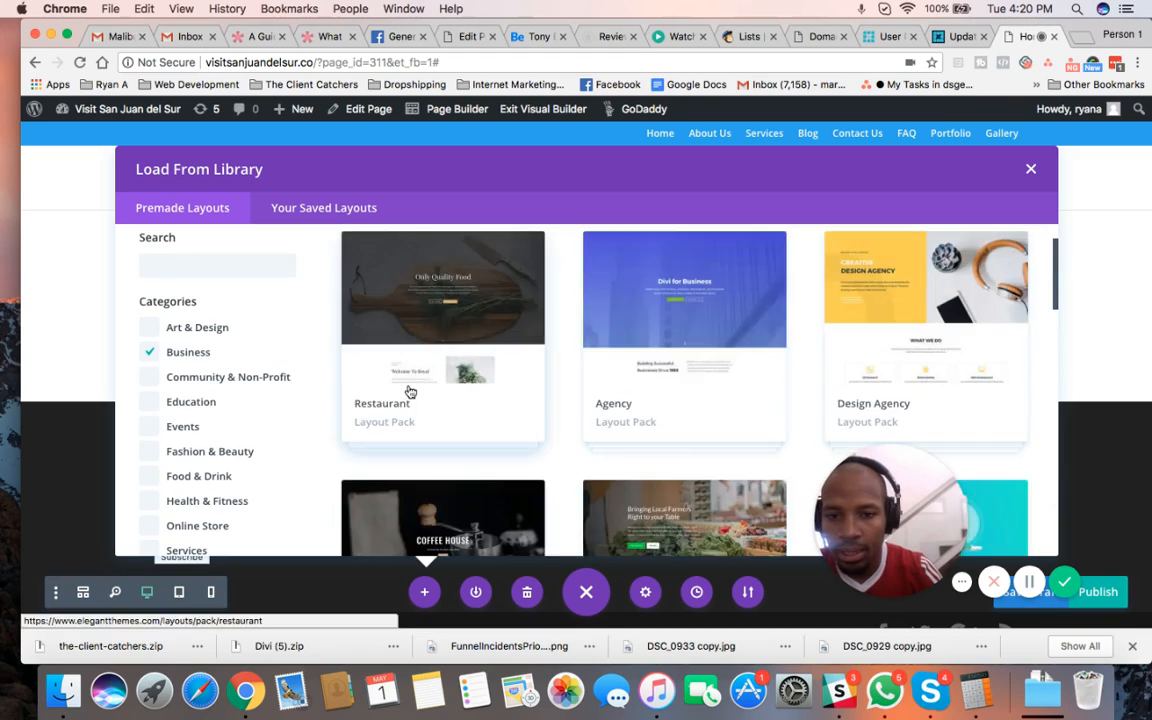
scroll(409, 391, down, 10)
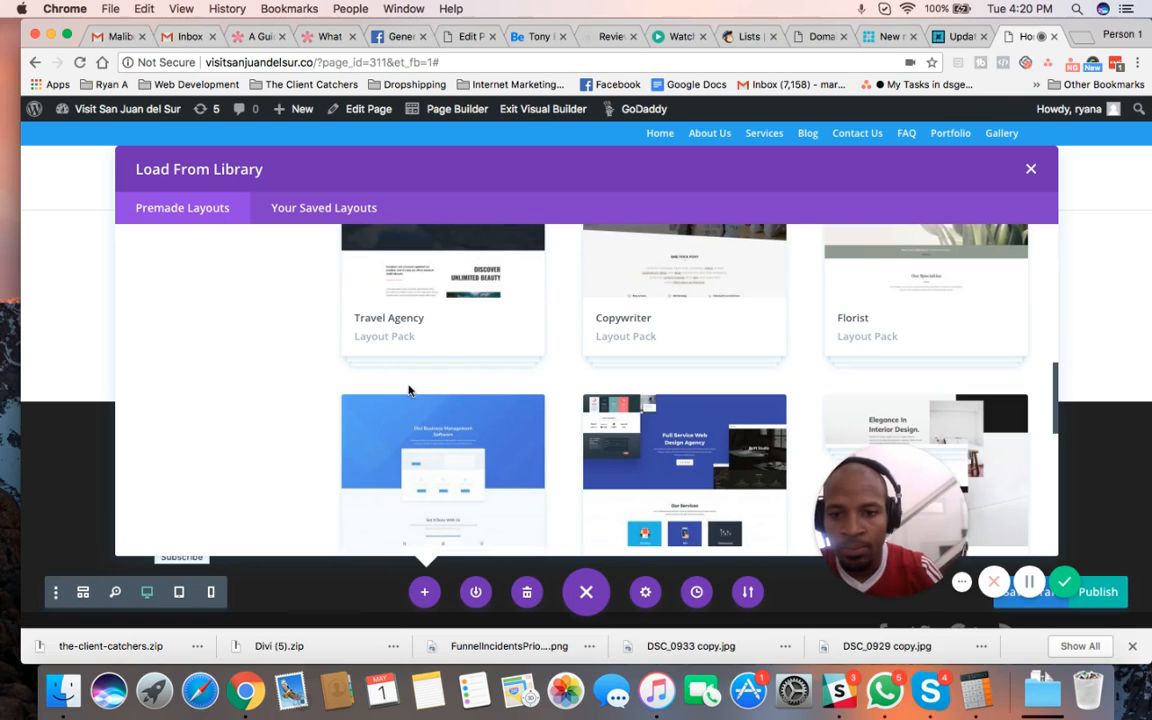
scroll(409, 391, up, 2)
click(409, 391)
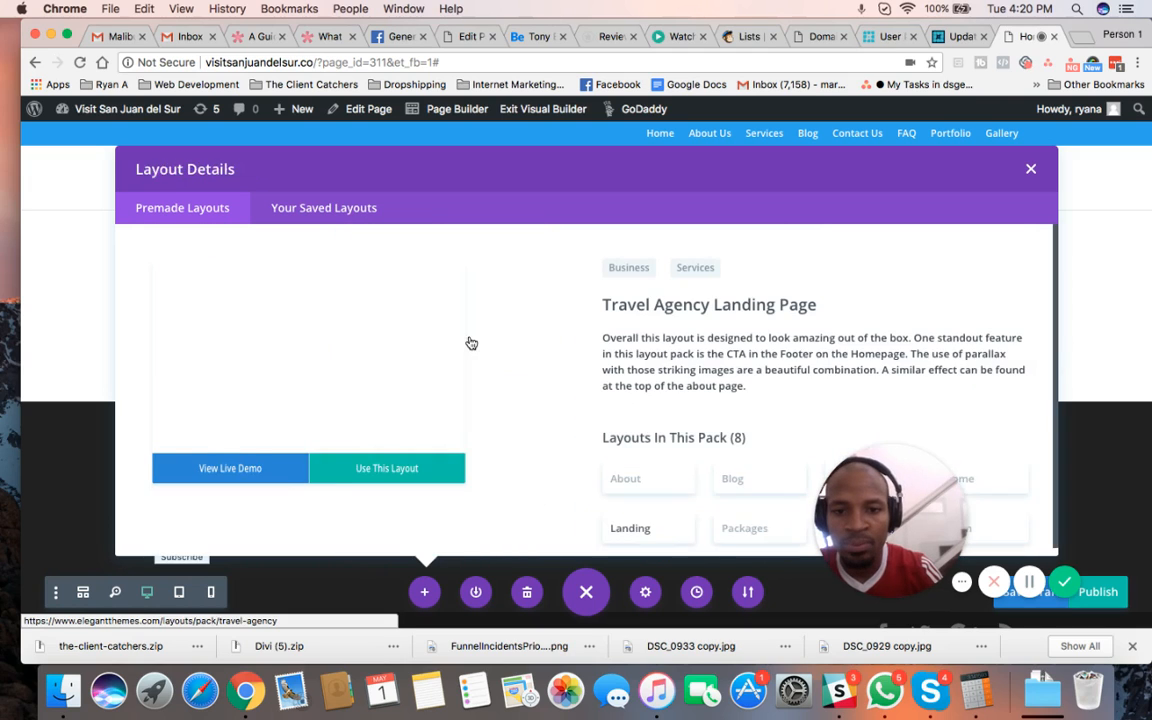
Open the live demo of the Travel Agency Landing Page layout and look over its opening section.
scroll(620, 404, down, 1)
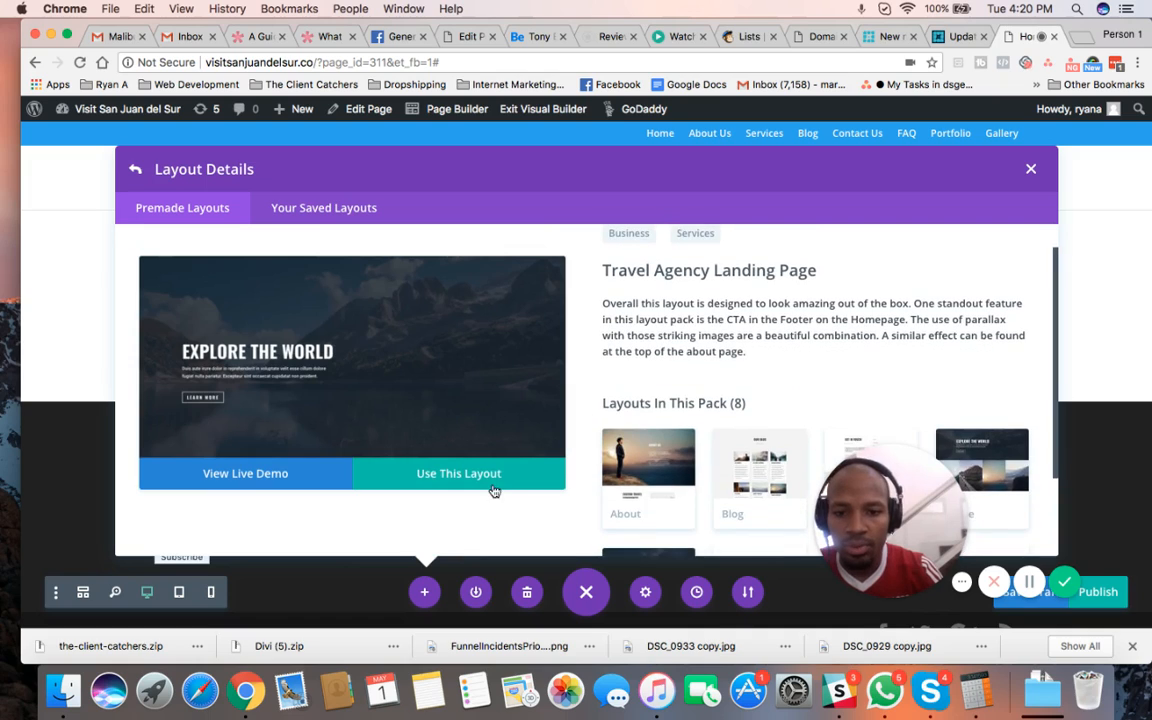
click(300, 478)
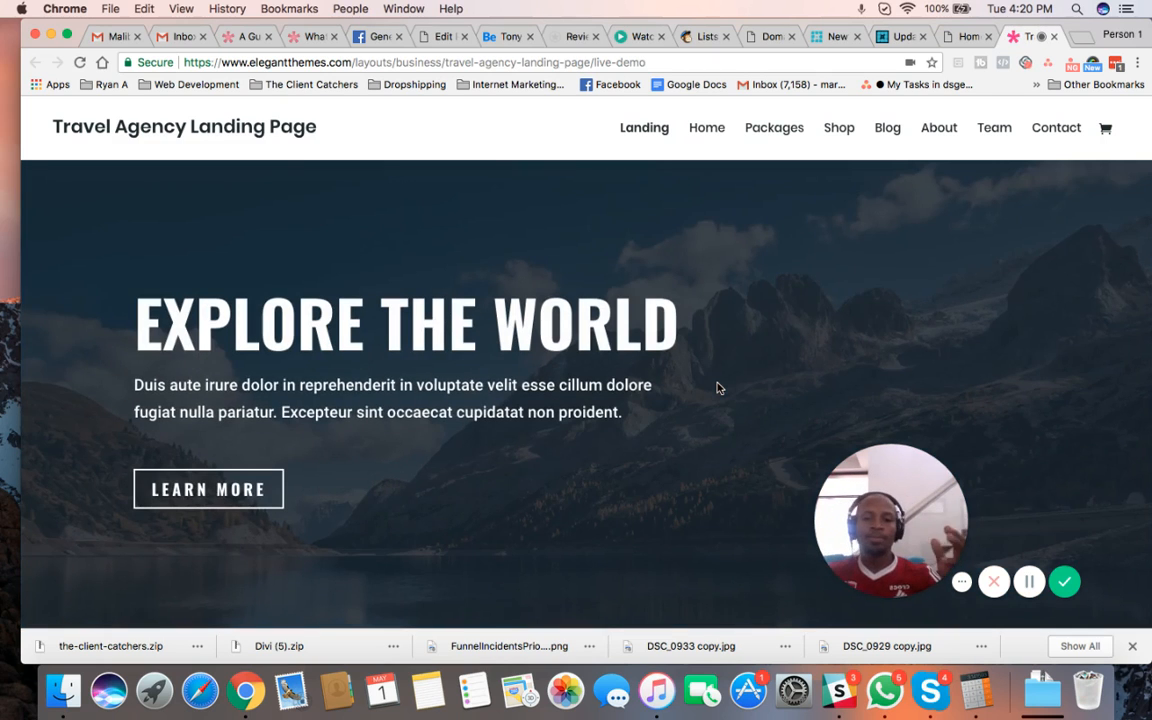
scroll(717, 388, down, 1)
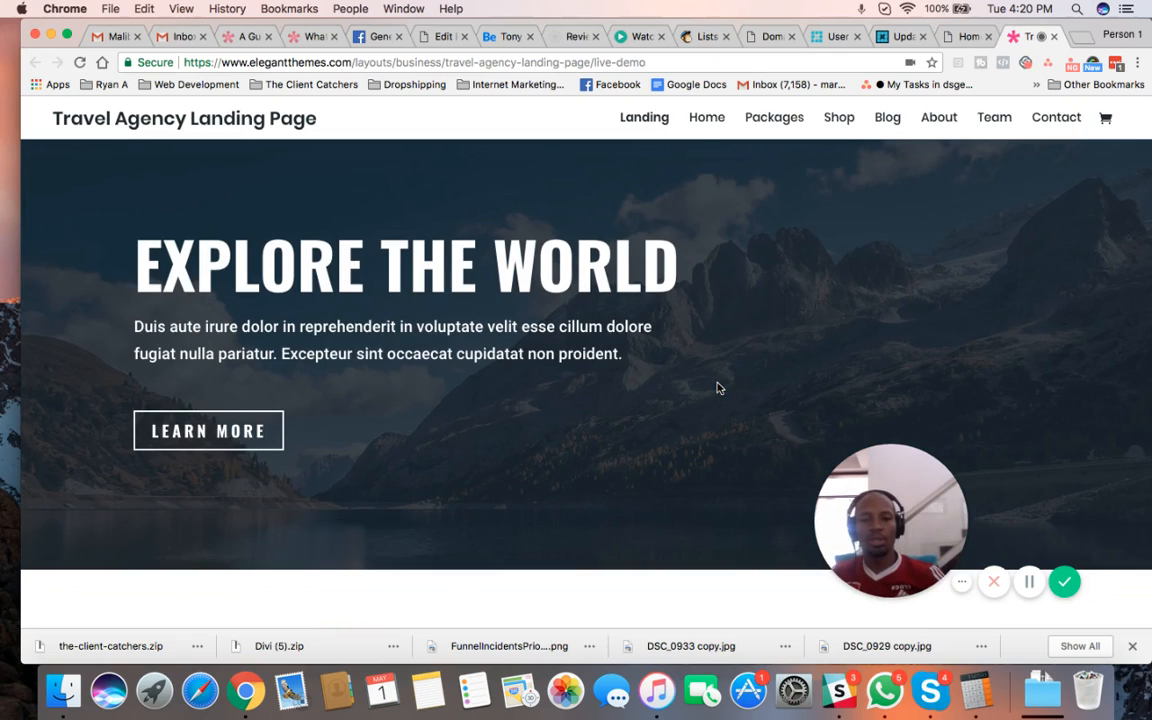
scroll(717, 388, down, 2)
scroll(717, 388, up, 3)
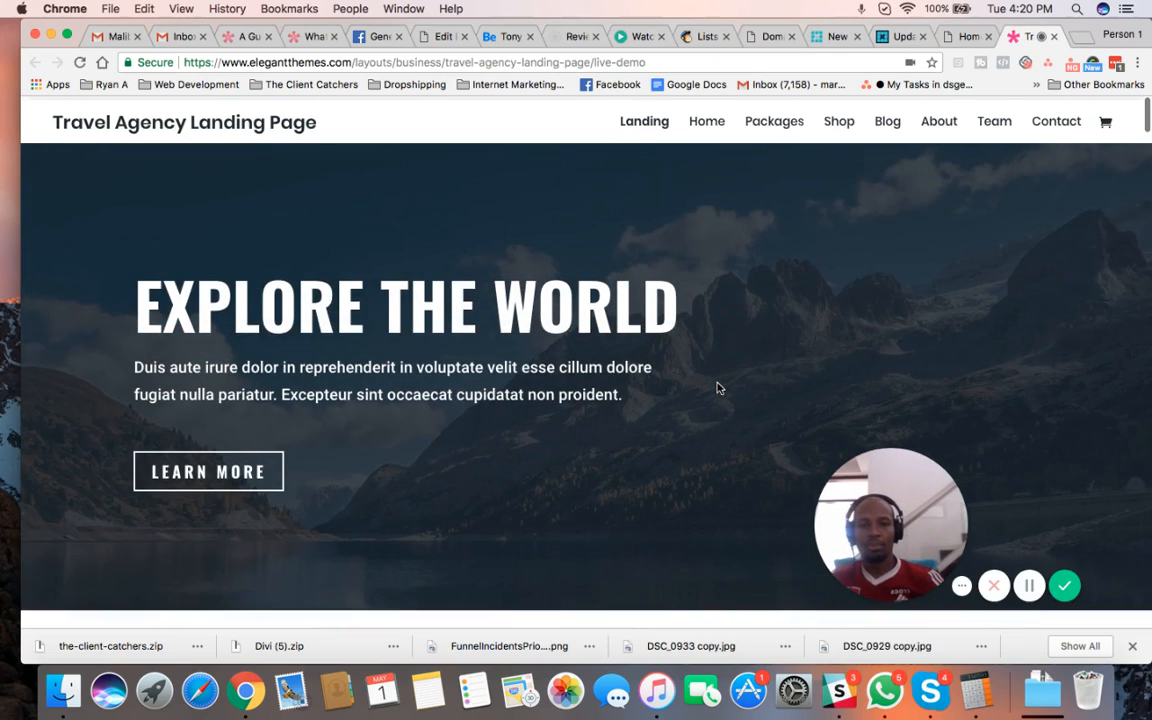
Look over the live demo's Explore the World header and its Discover Unlimited Beauty section with text and photos.
scroll(717, 388, down, 1)
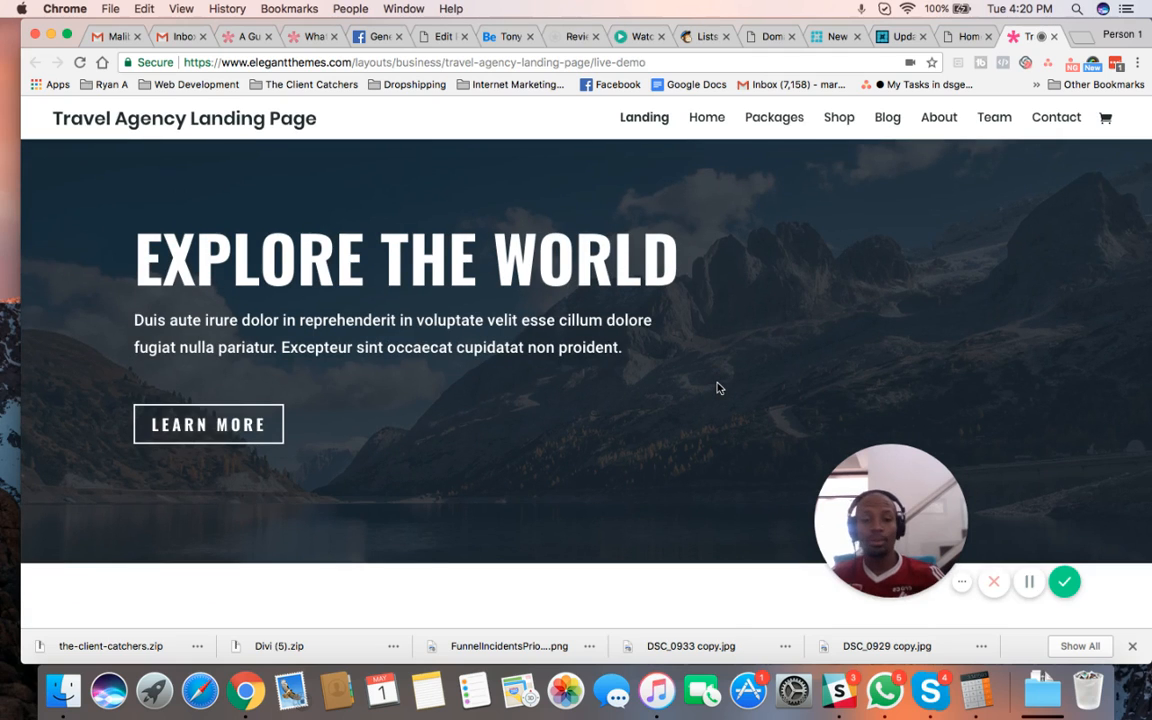
scroll(717, 388, down, 6)
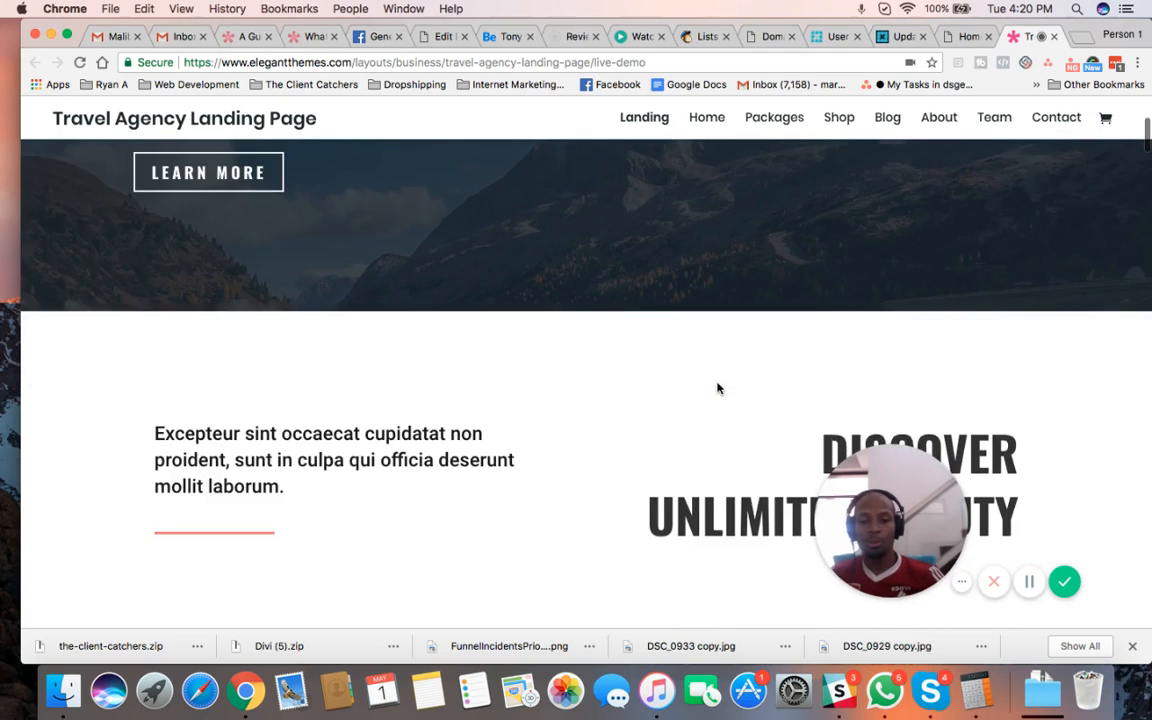
scroll(717, 388, down, 4)
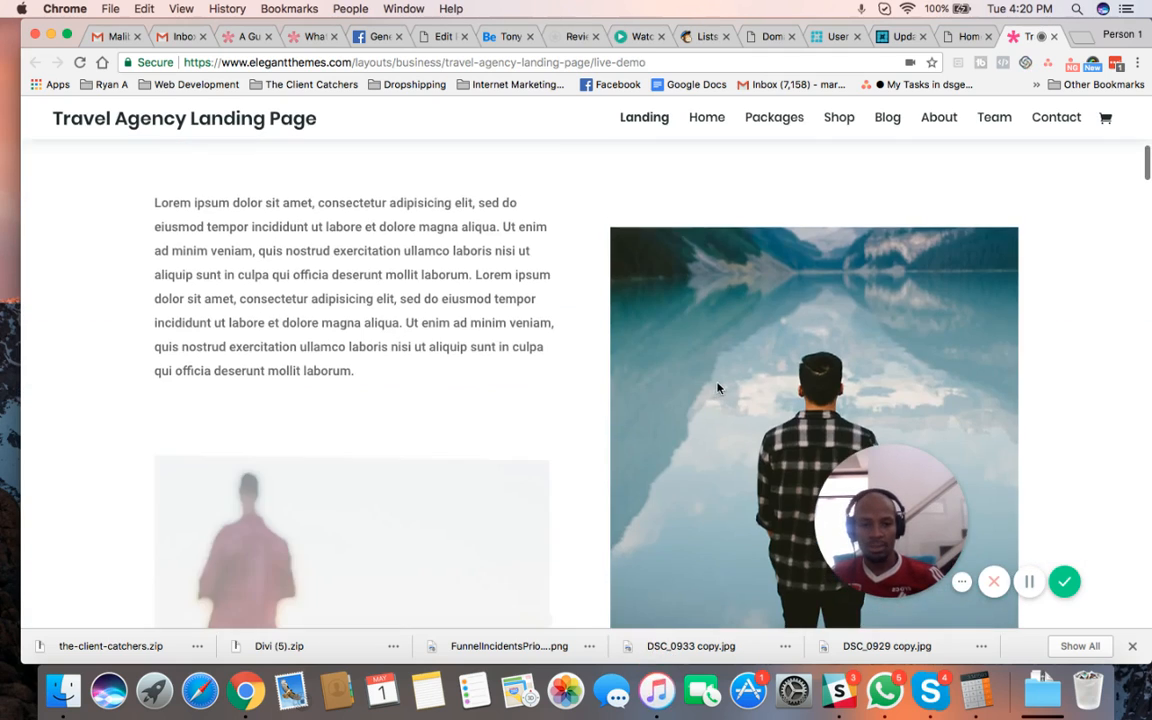
scroll(717, 388, down, 2)
scroll(717, 386, up, 3)
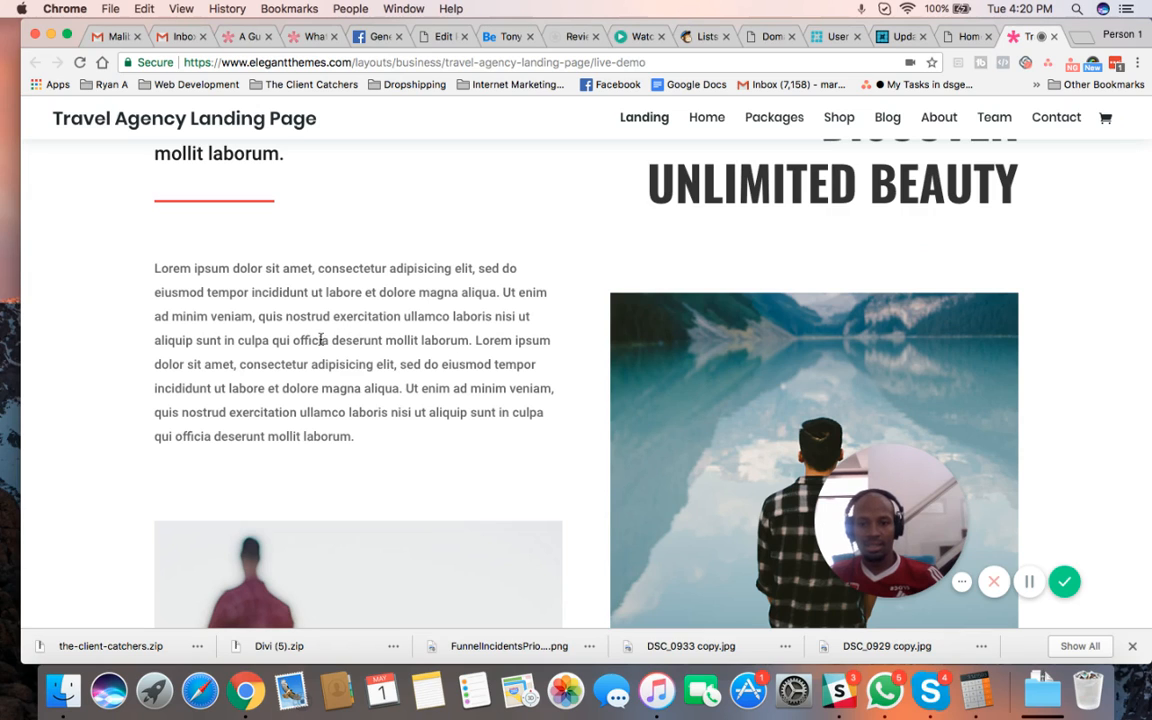
scroll(458, 361, down, 6)
scroll(458, 361, up, 2)
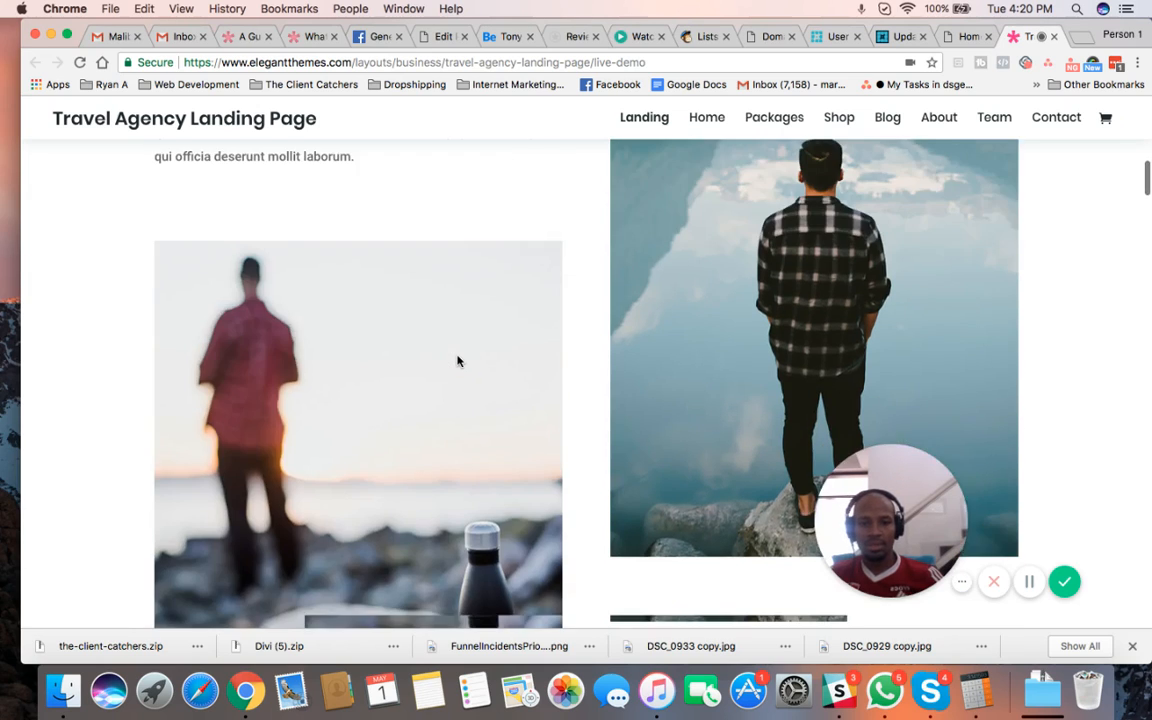
scroll(458, 361, up, 8)
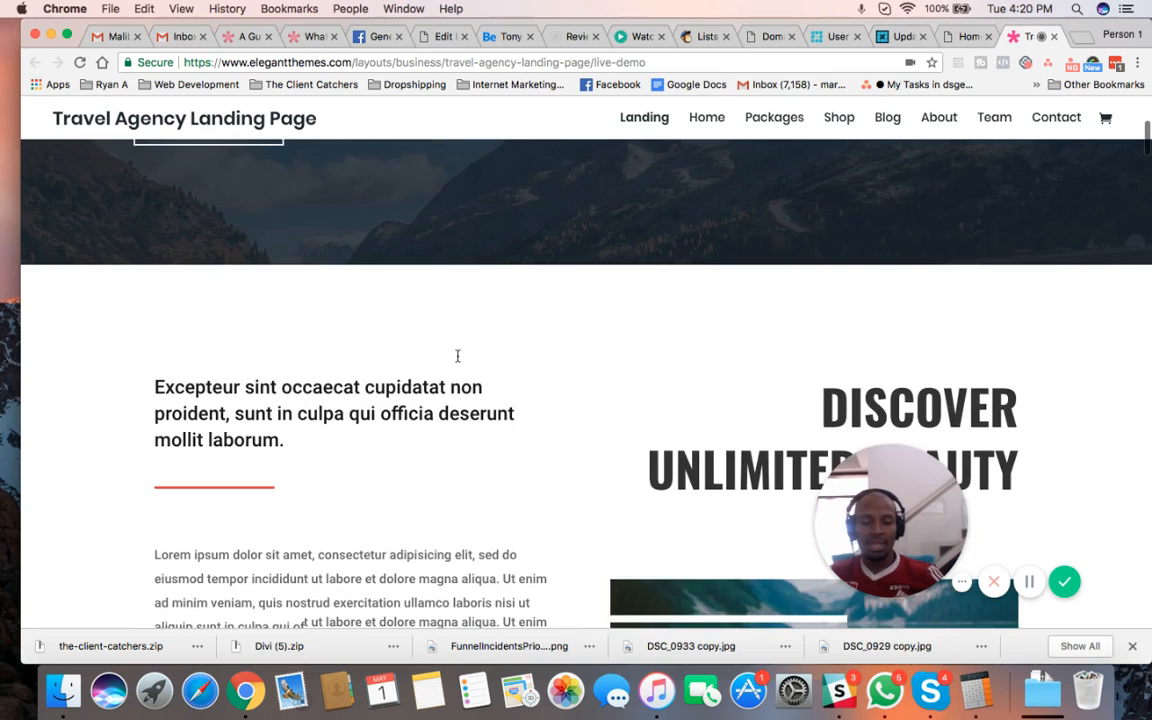
scroll(457, 356, up, 6)
scroll(457, 356, down, 3)
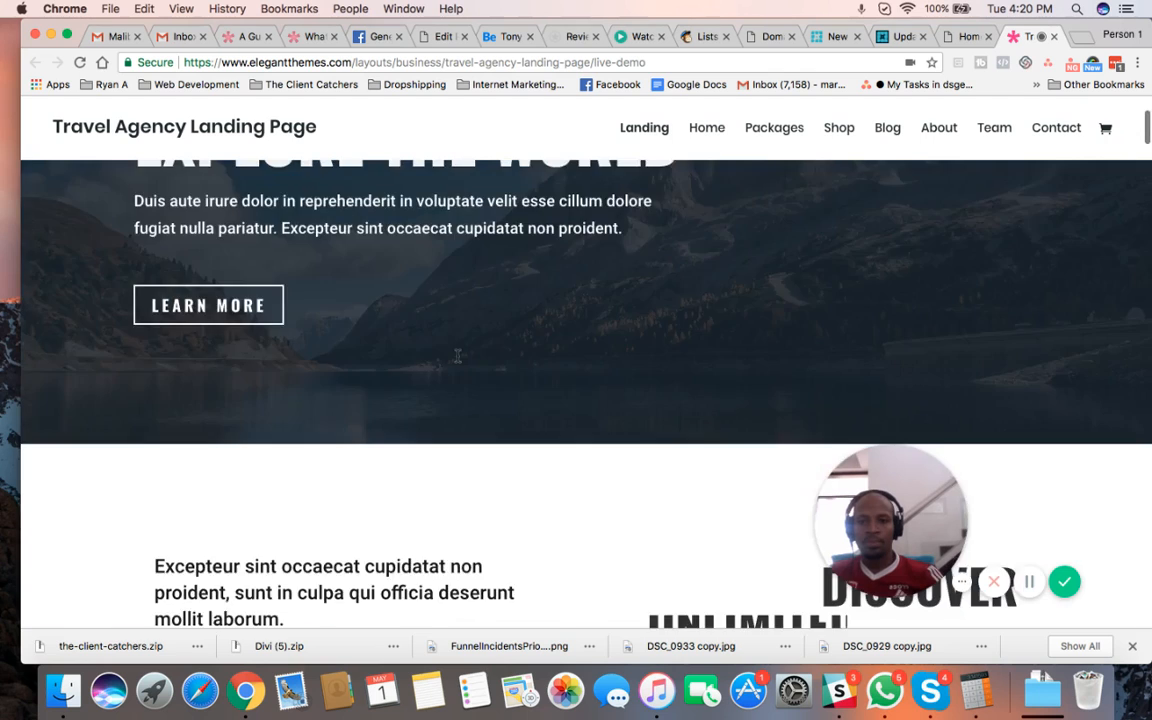
Examine the live demo's Top Destinations image gallery and its Make a Video Tour section.
scroll(457, 356, down, 20)
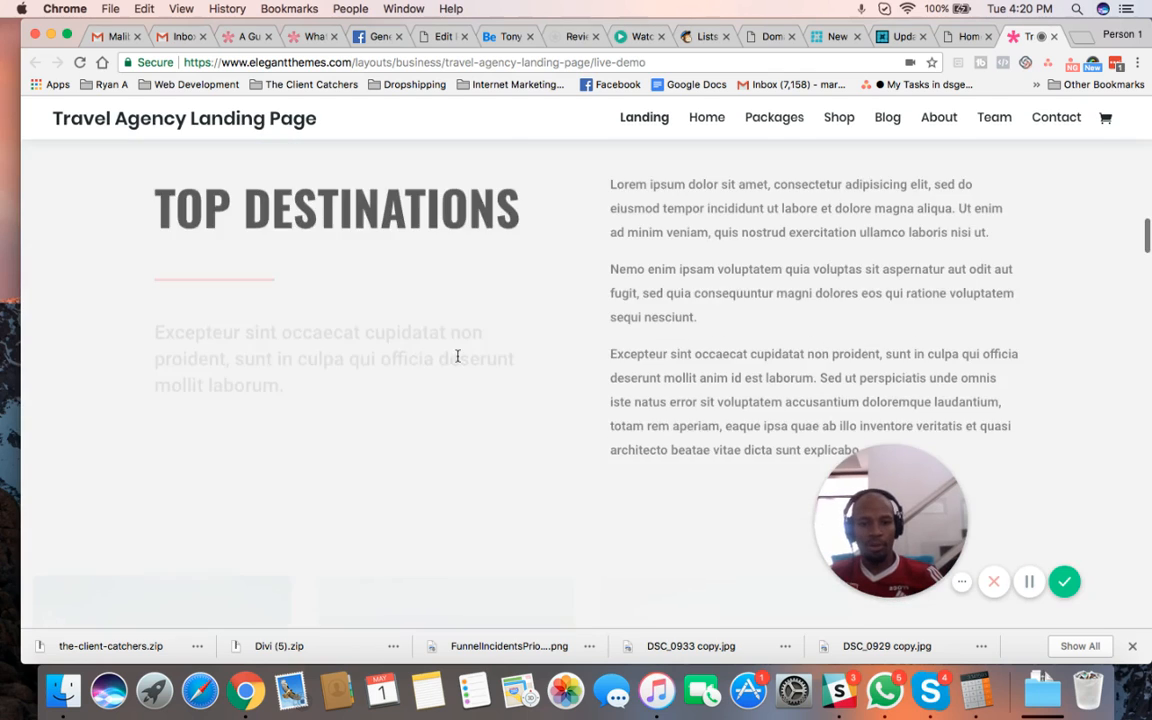
scroll(457, 356, up, 3)
scroll(457, 358, down, 10)
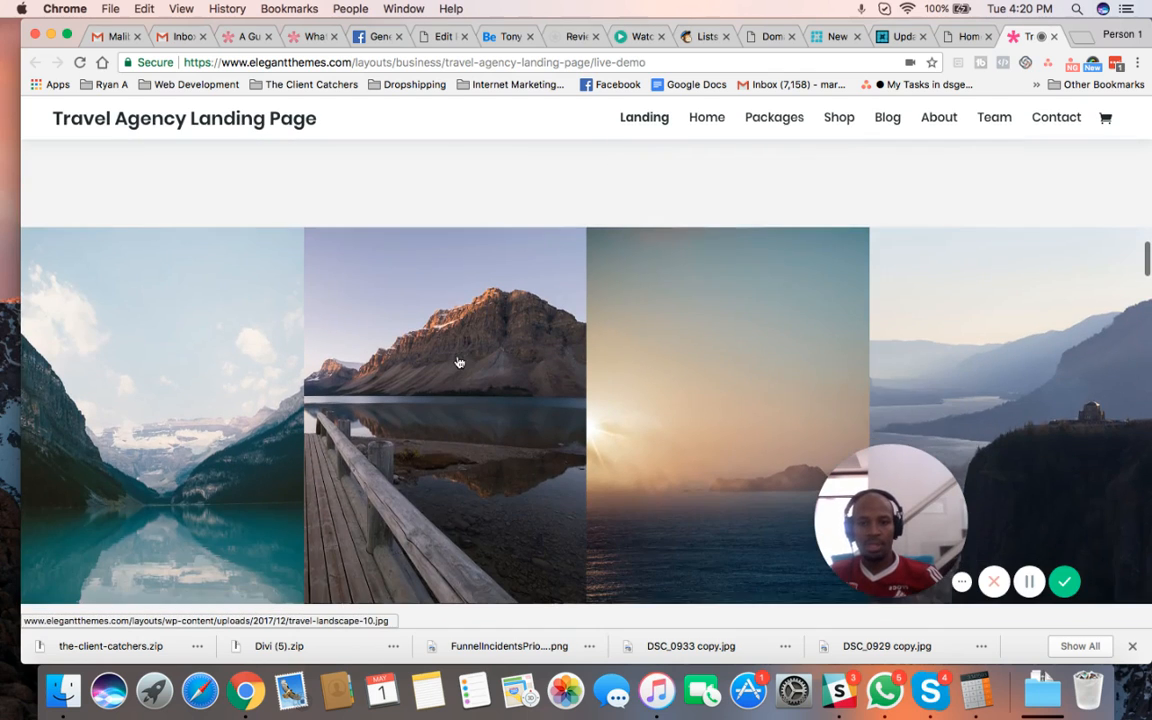
scroll(515, 385, down, 2)
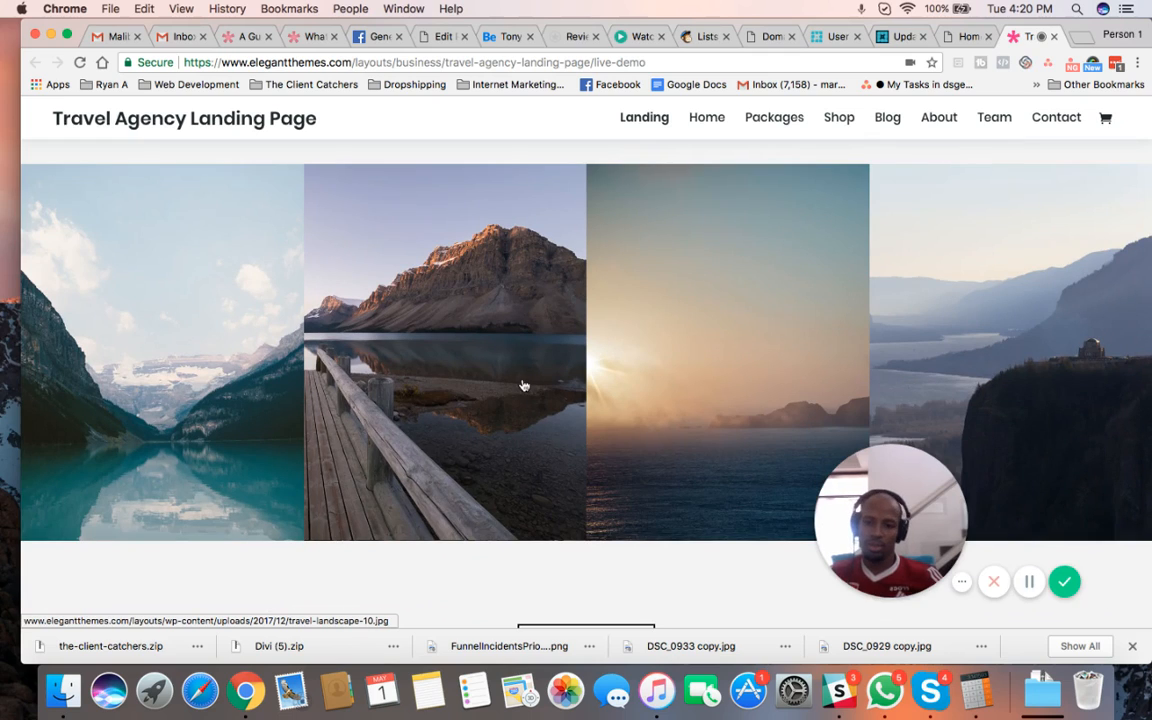
scroll(421, 411, down, 10)
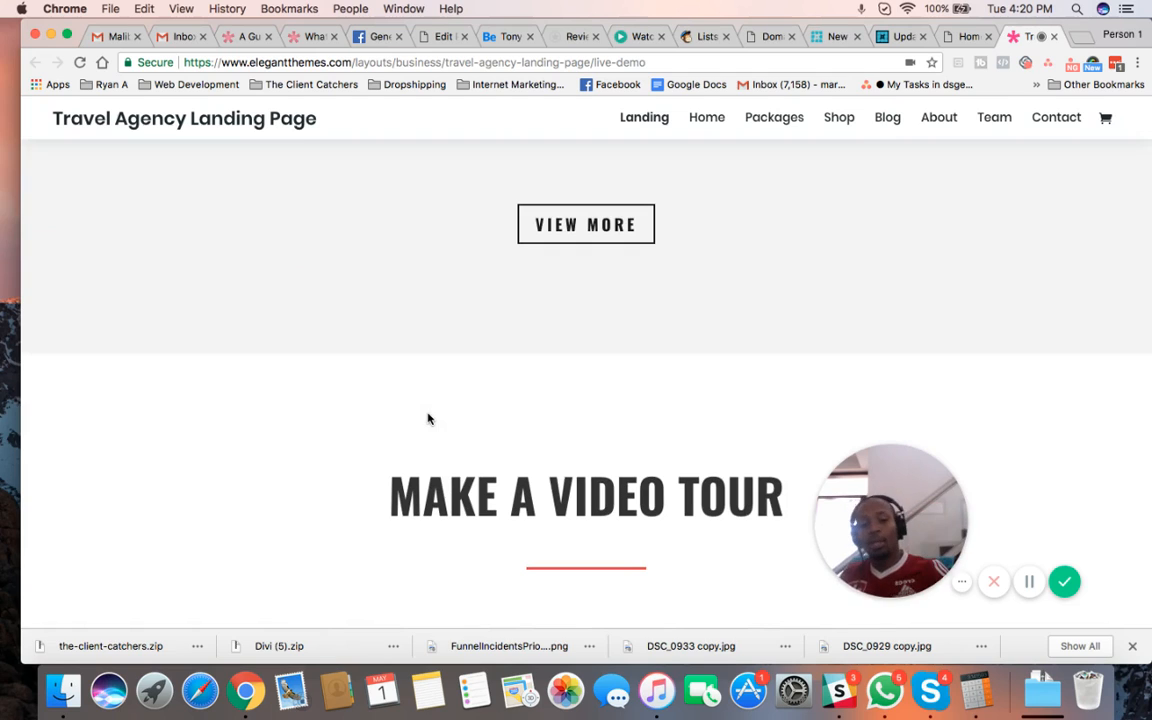
scroll(428, 418, down, 5)
scroll(430, 420, down, 3)
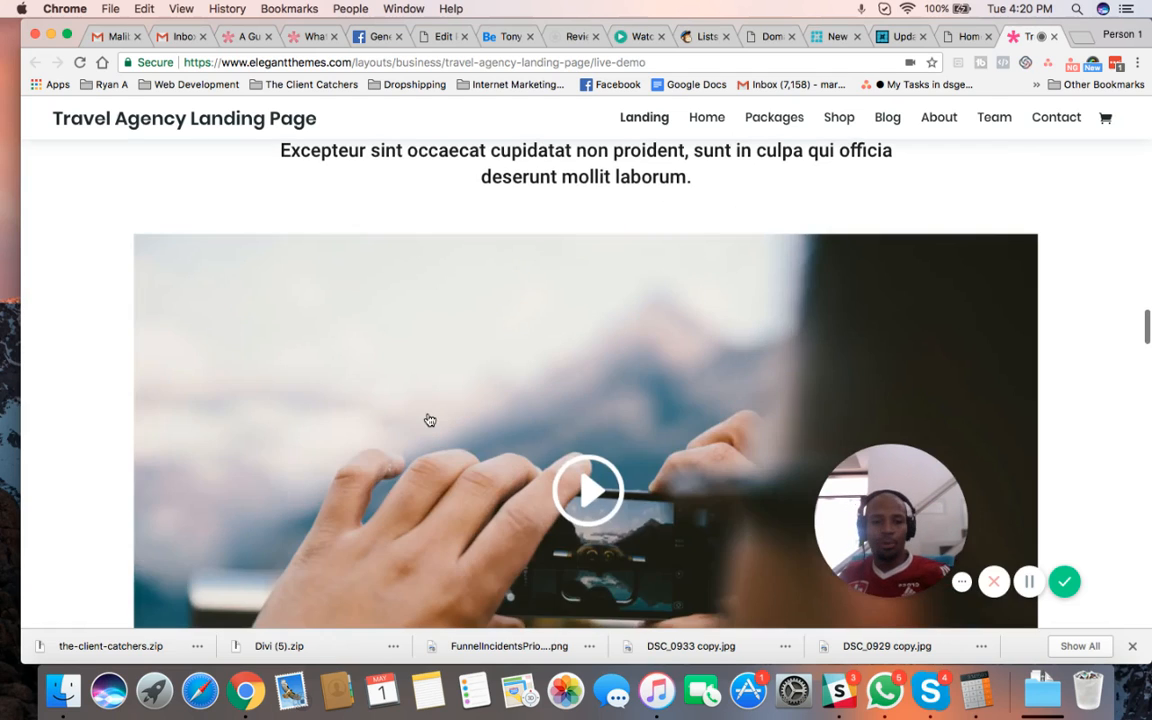
scroll(430, 420, down, 3)
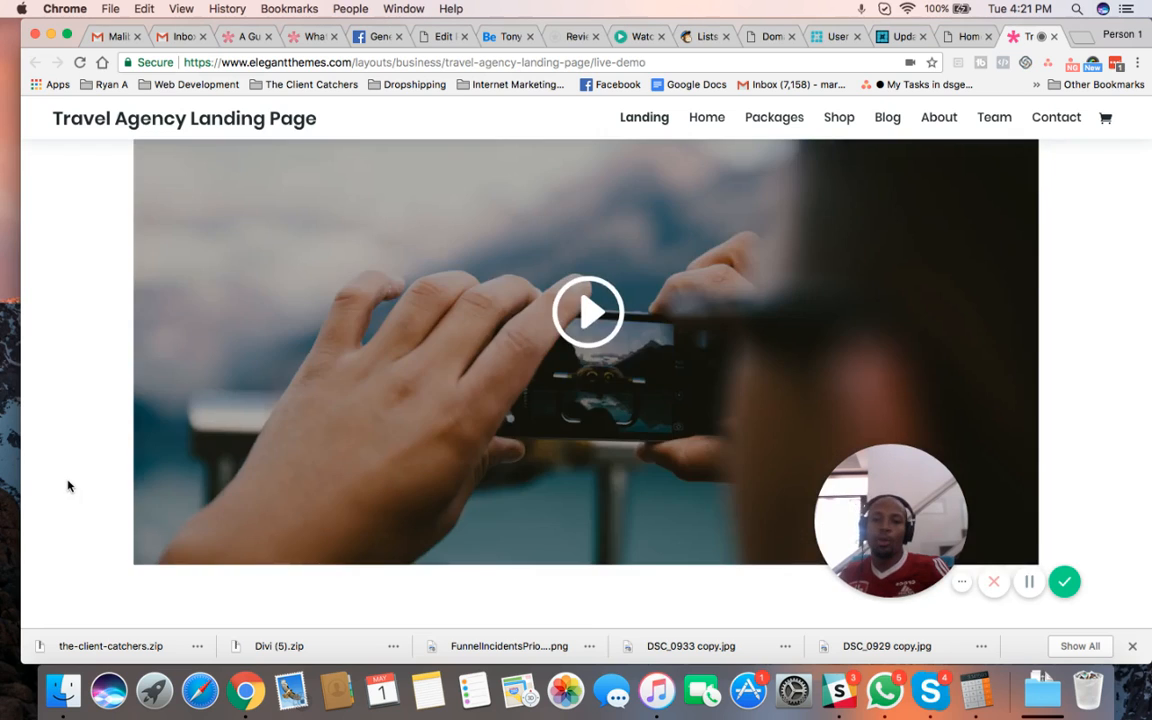
Examine the demo's sections from A Look Inside the World and More Places through the exclusive offer and the team members.
scroll(68, 486, down, 8)
scroll(68, 486, down, 2)
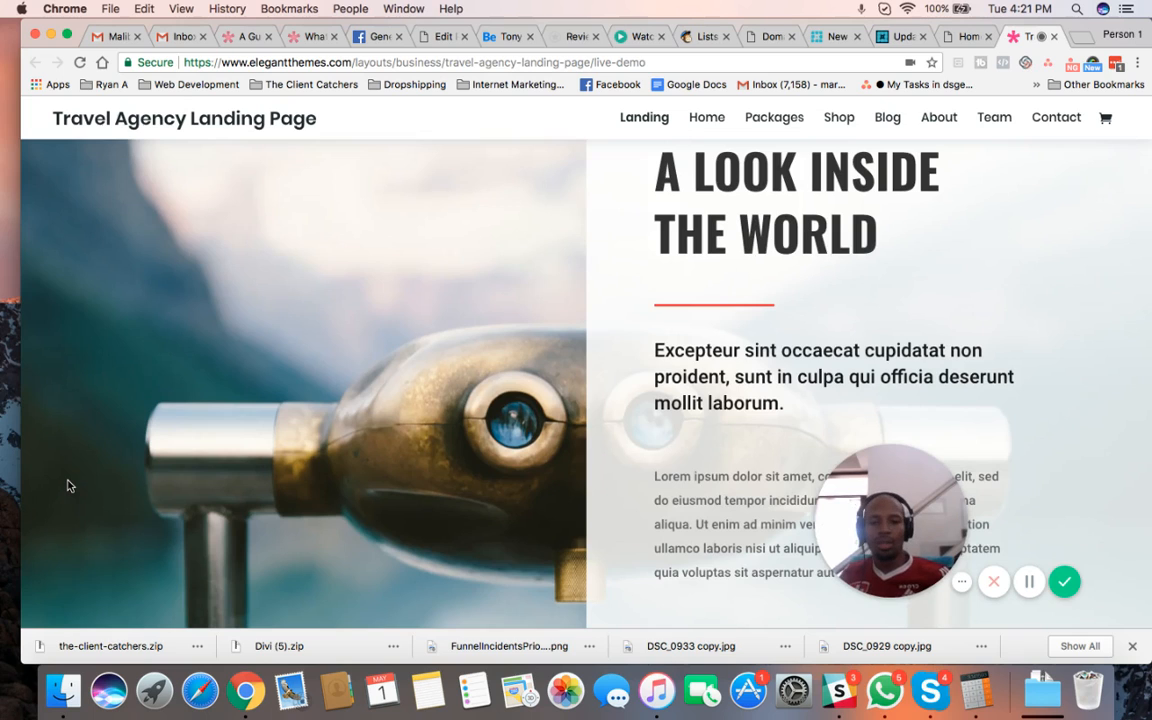
scroll(68, 486, down, 7)
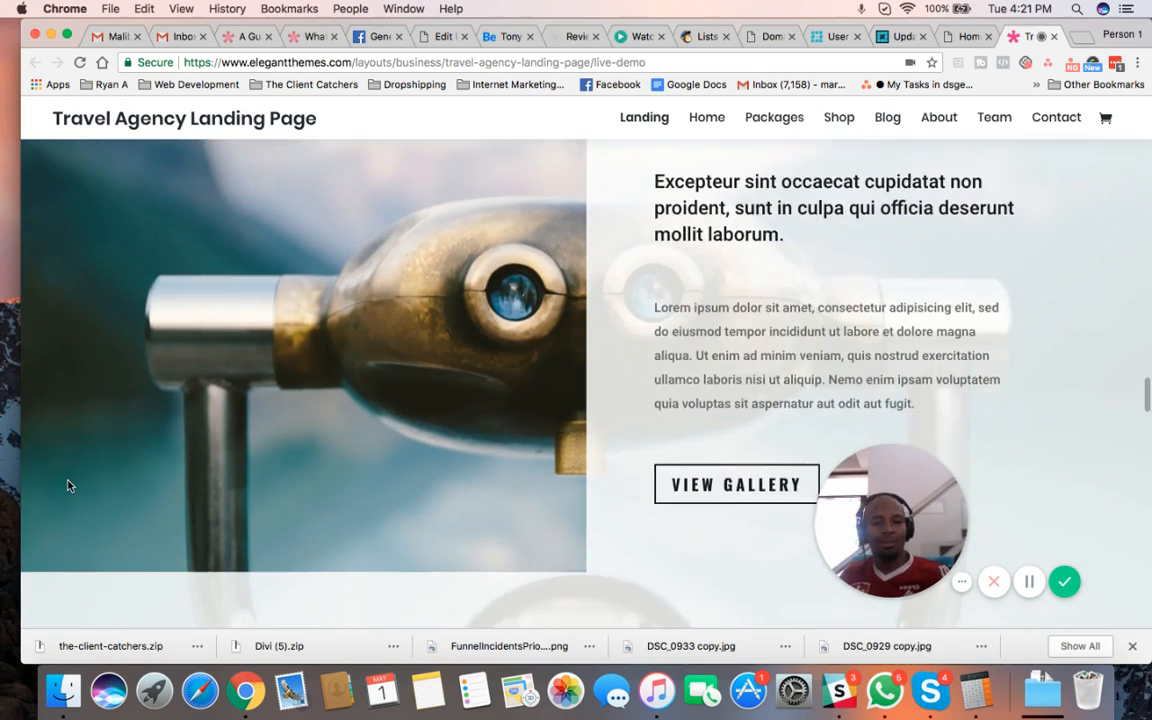
scroll(68, 486, up, 3)
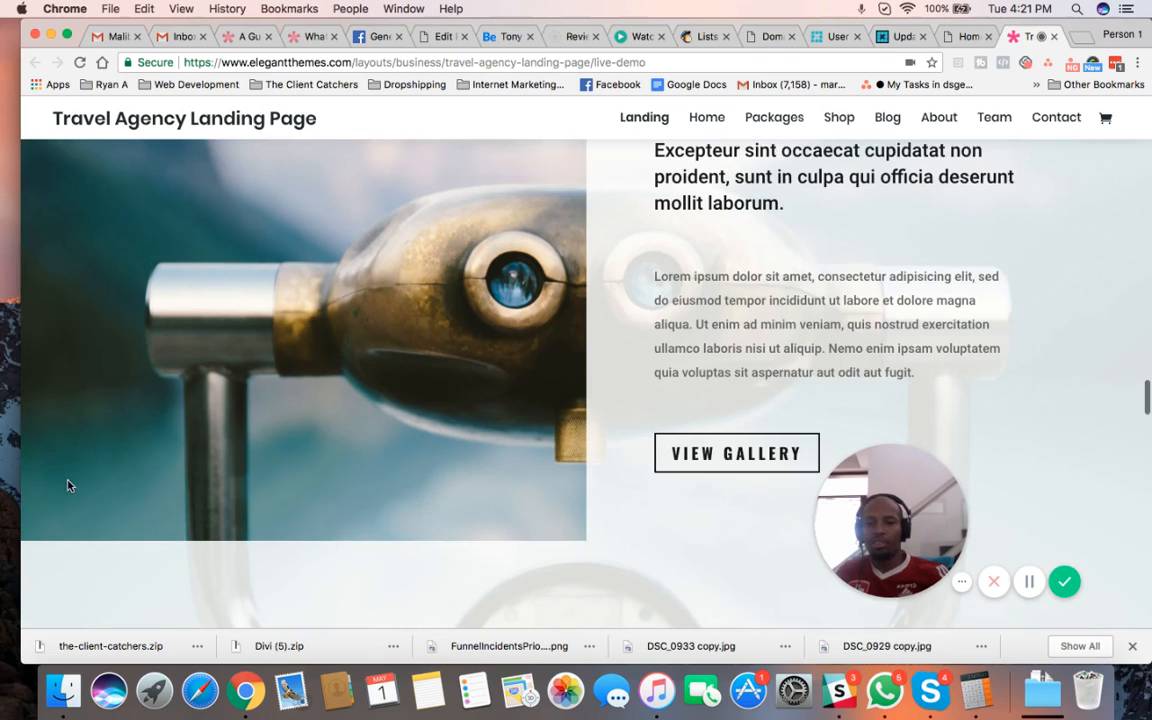
scroll(239, 453, down, 10)
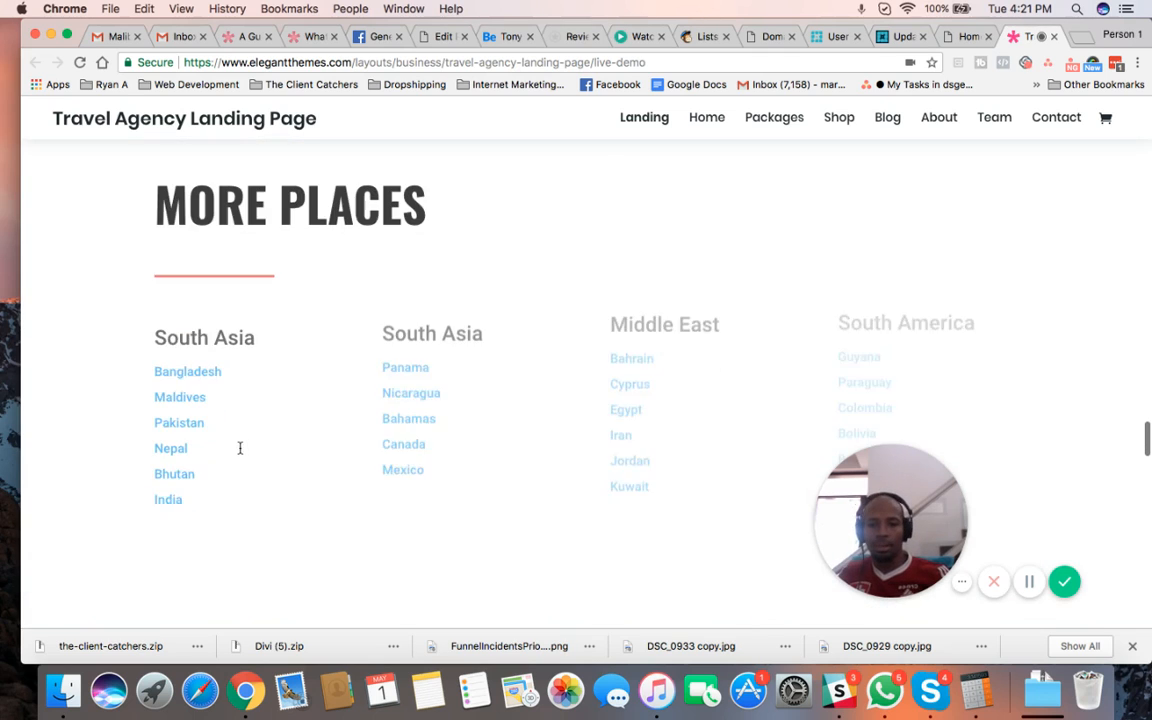
scroll(239, 453, down, 12)
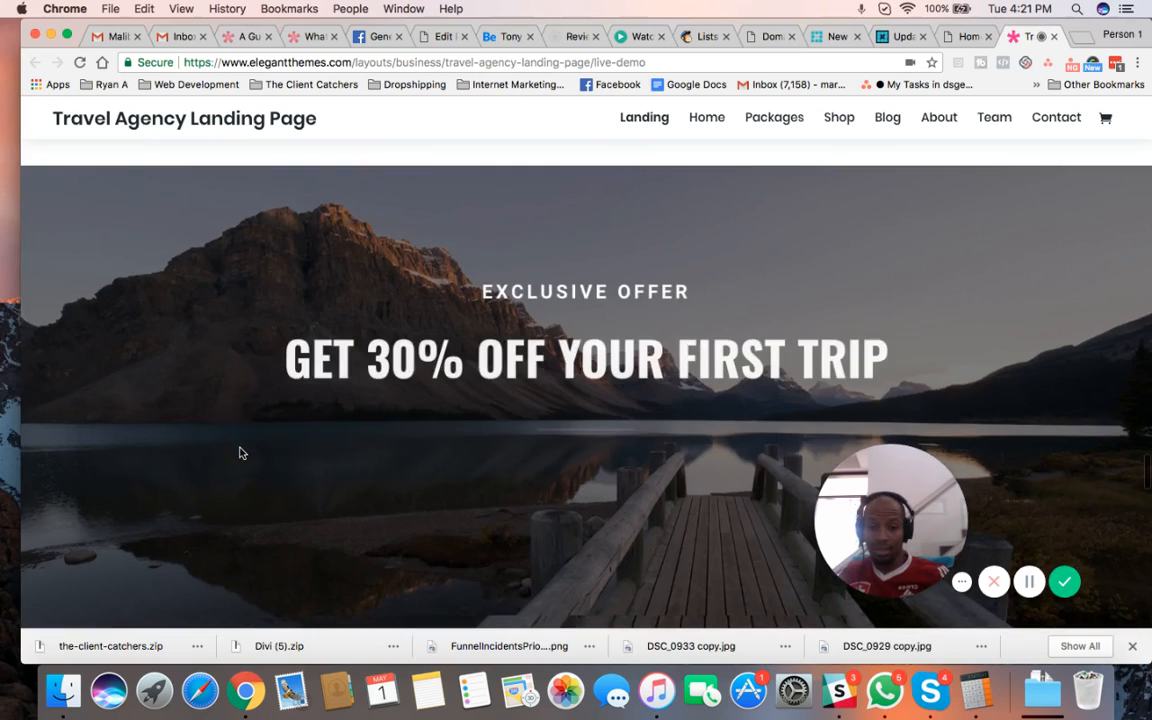
scroll(239, 453, down, 8)
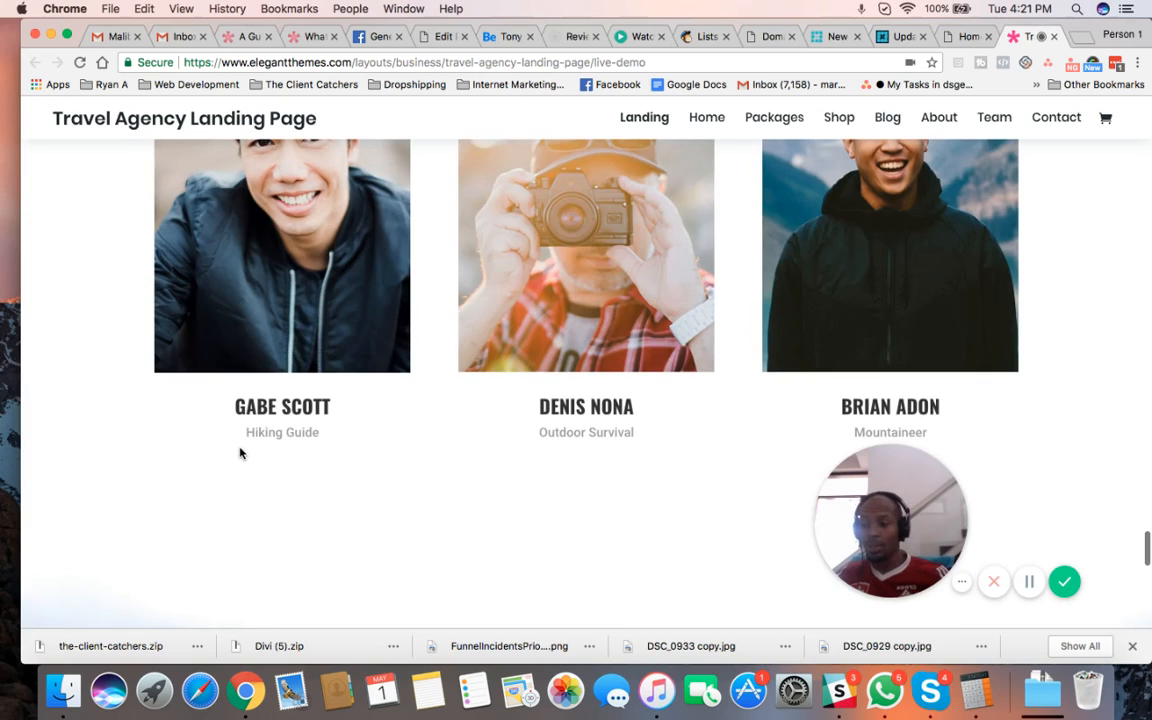
scroll(239, 453, up, 3)
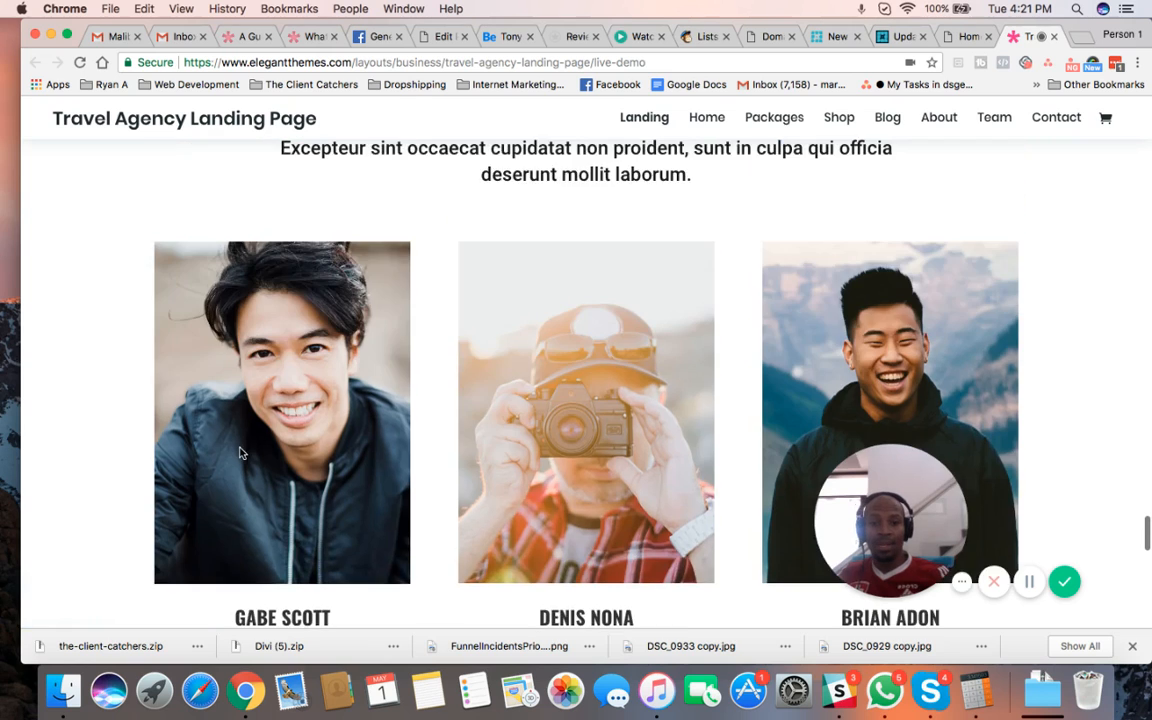
Review the demo's closing What Are You Waiting For? section, return to its header and close the live demo.
scroll(239, 453, down, 10)
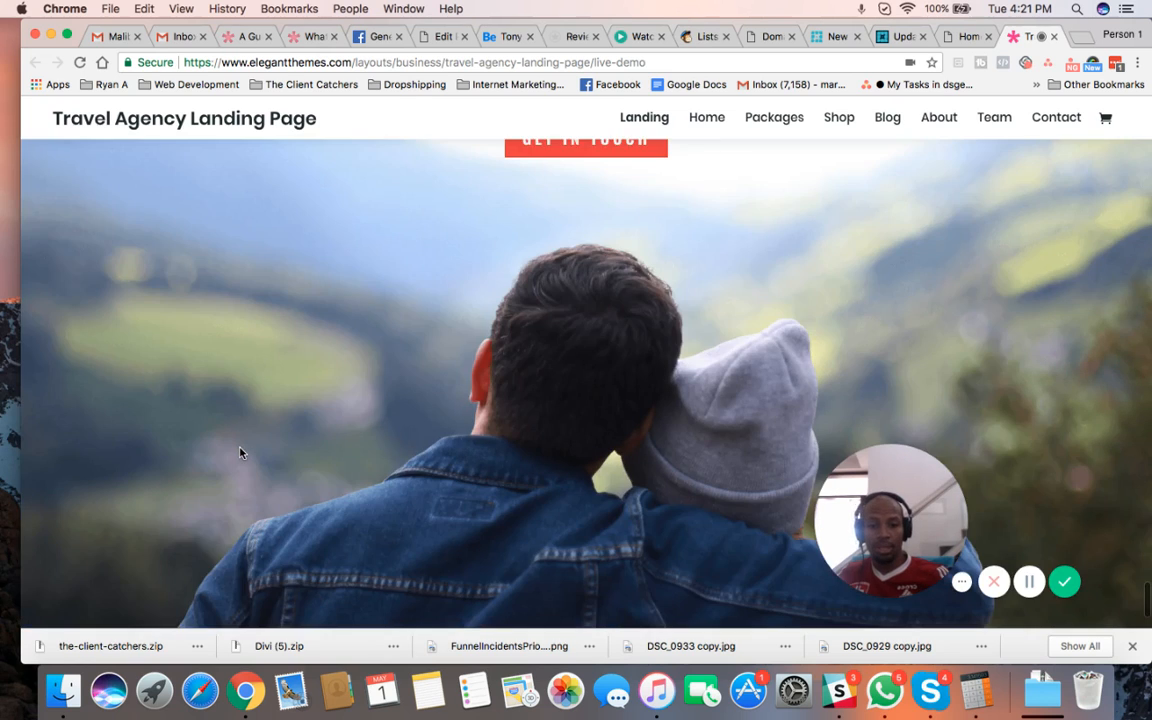
scroll(239, 453, down, 2)
scroll(239, 453, up, 4)
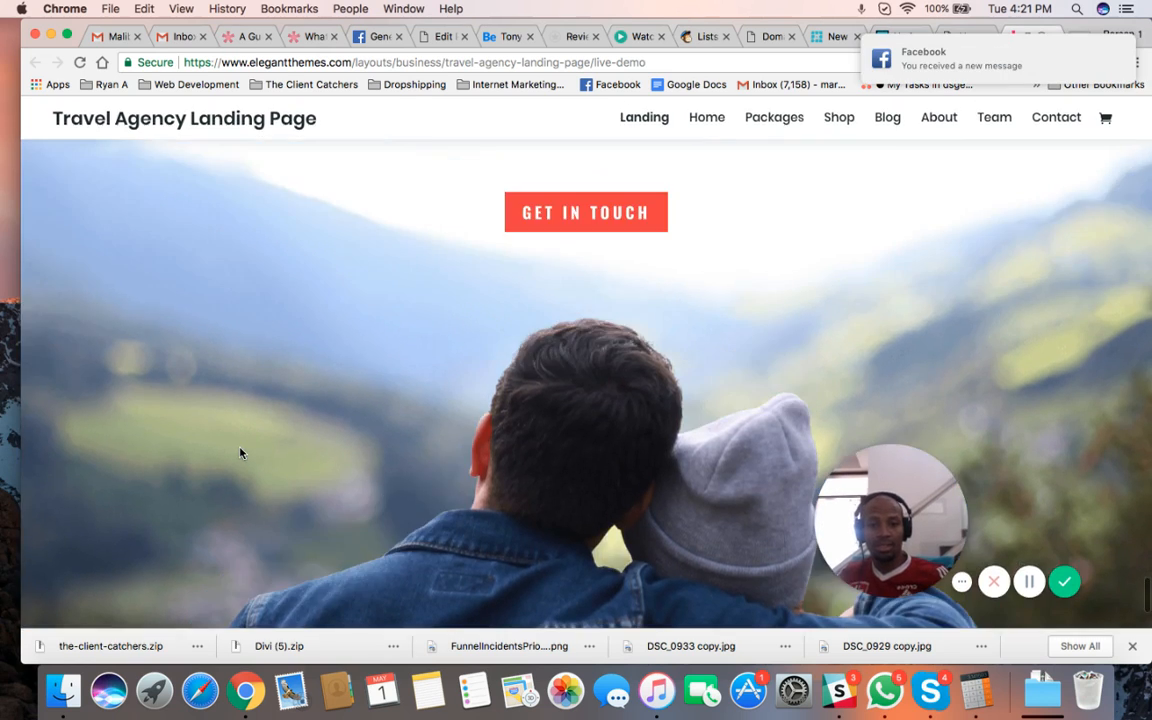
scroll(430, 440, down, 2)
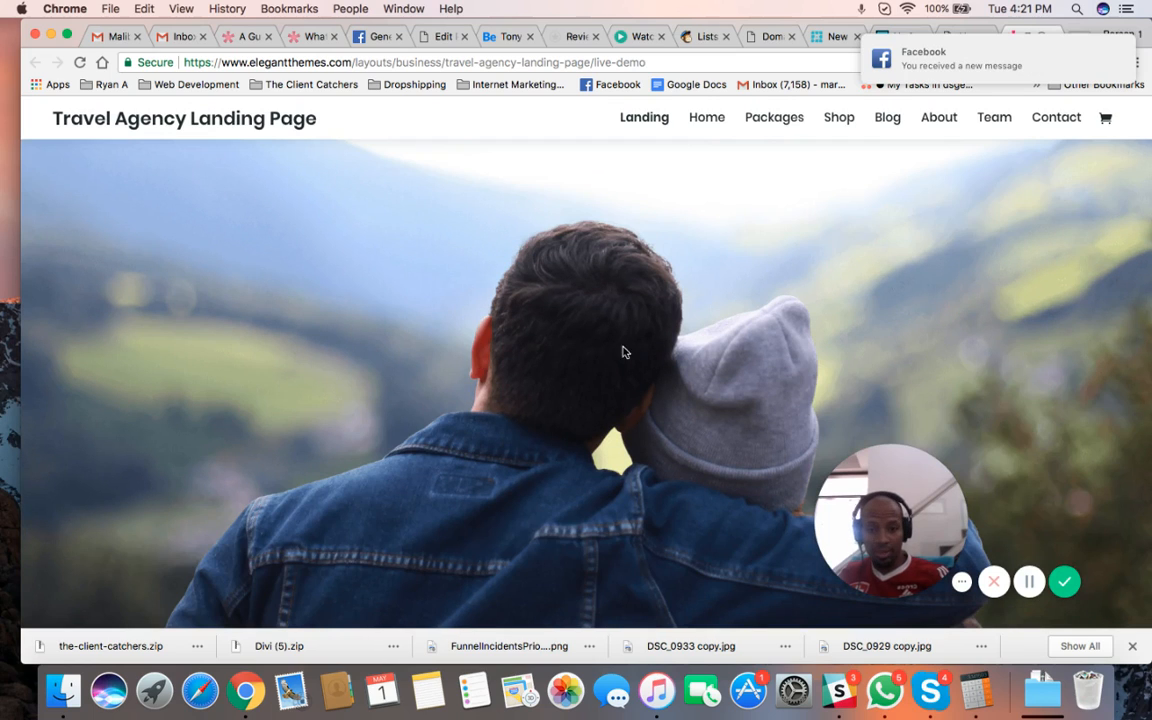
scroll(541, 435, up, 4)
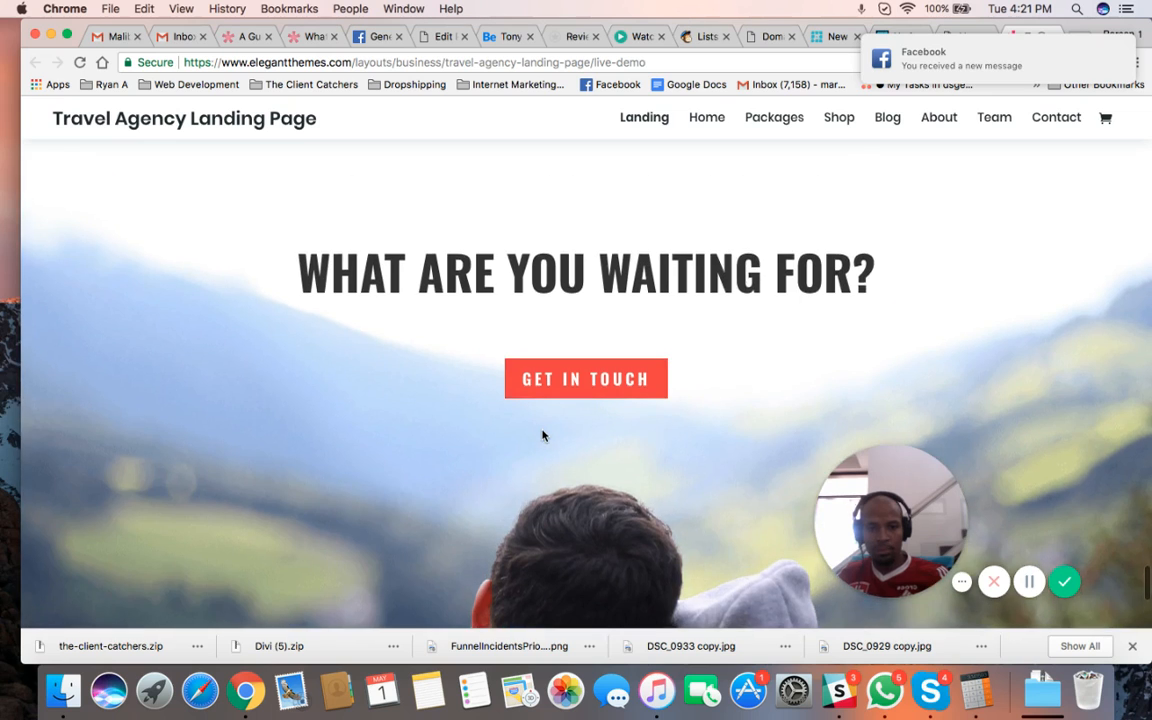
scroll(543, 435, down, 3)
scroll(543, 435, up, 3)
scroll(583, 491, down, 5)
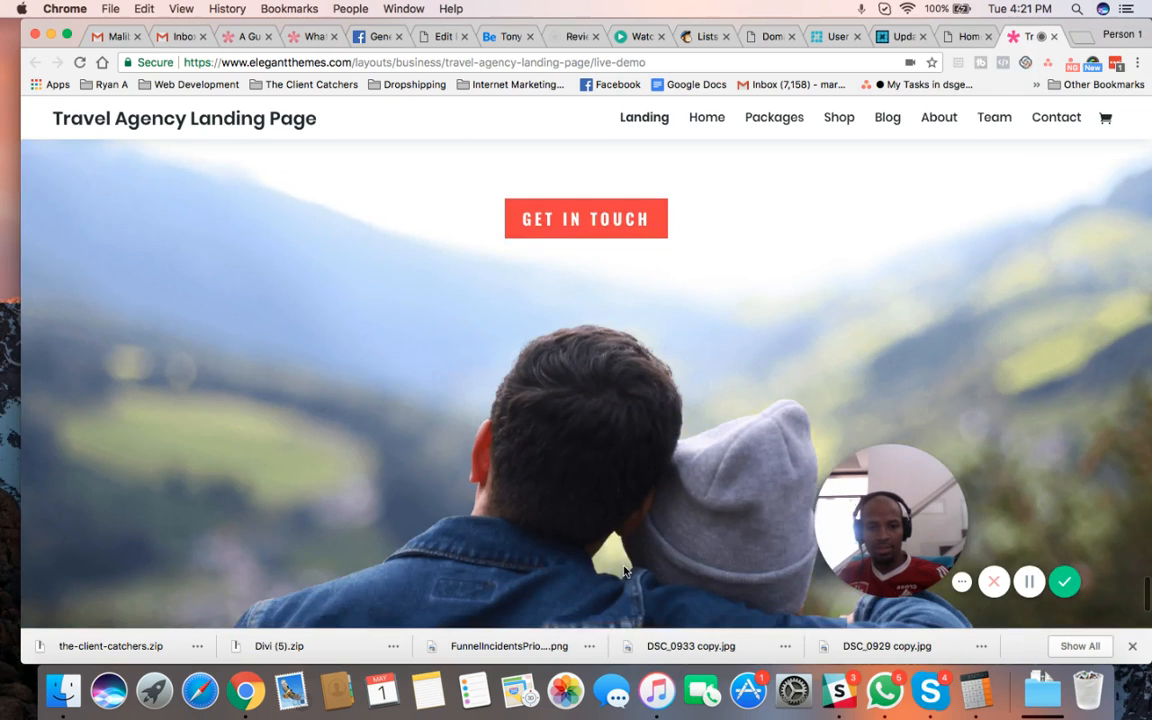
scroll(623, 571, up, 15)
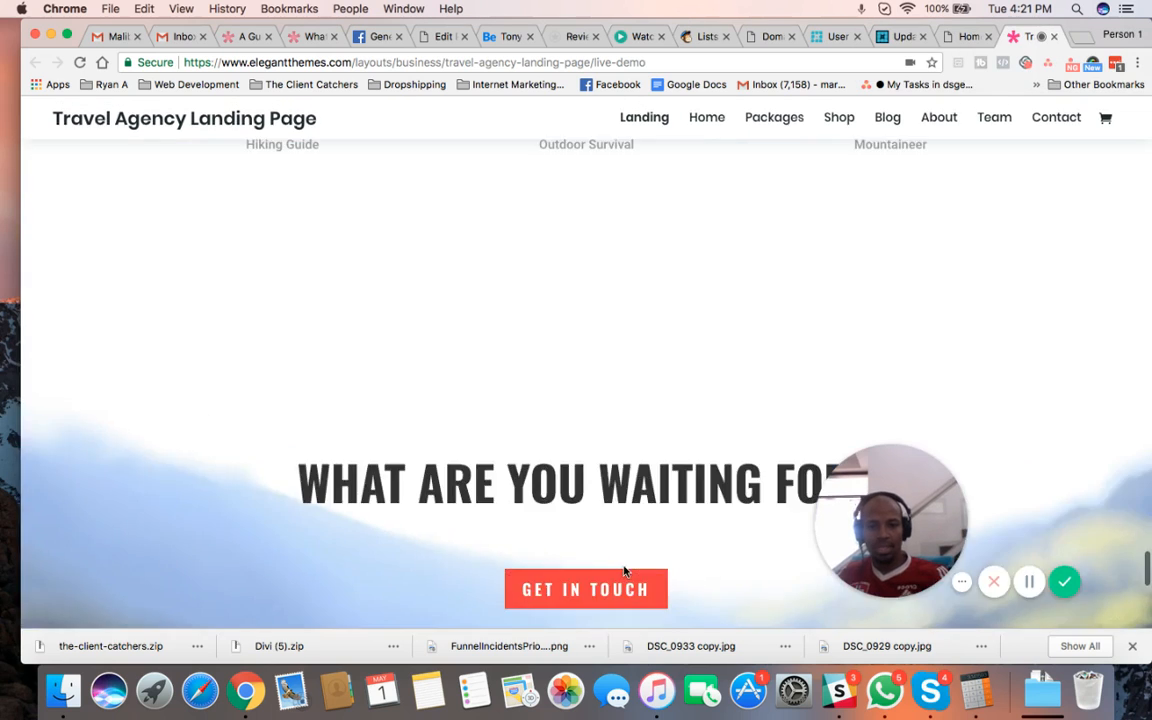
scroll(624, 570, up, 20)
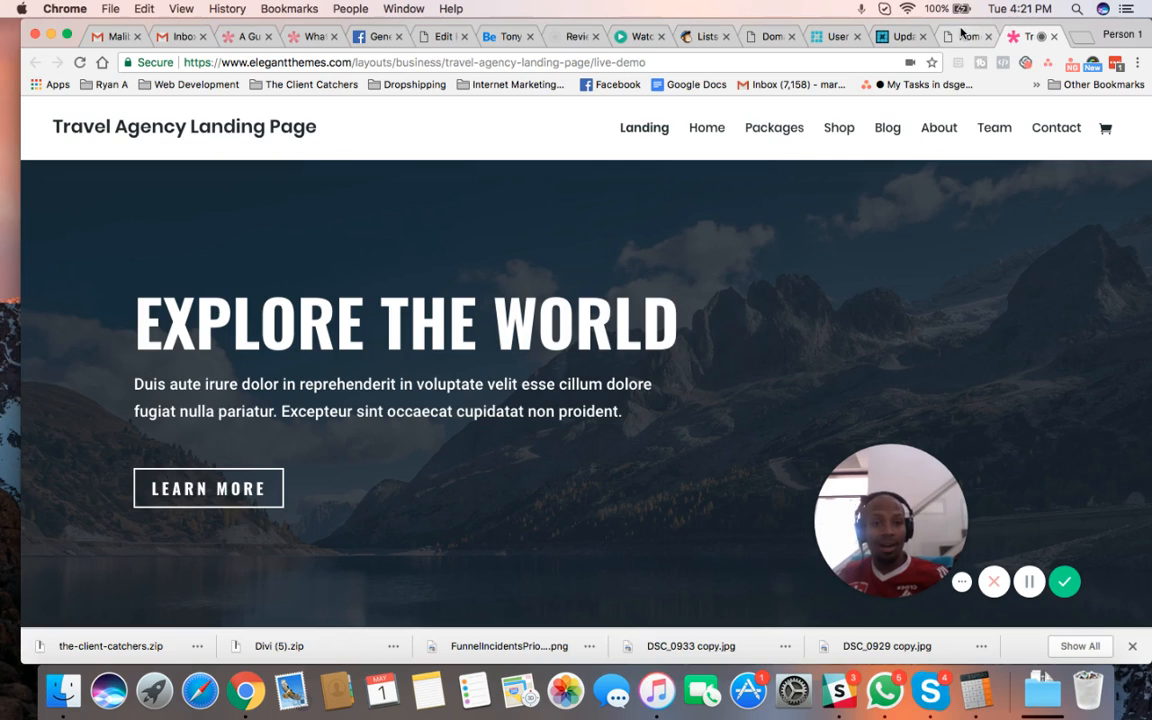
click(1053, 37)
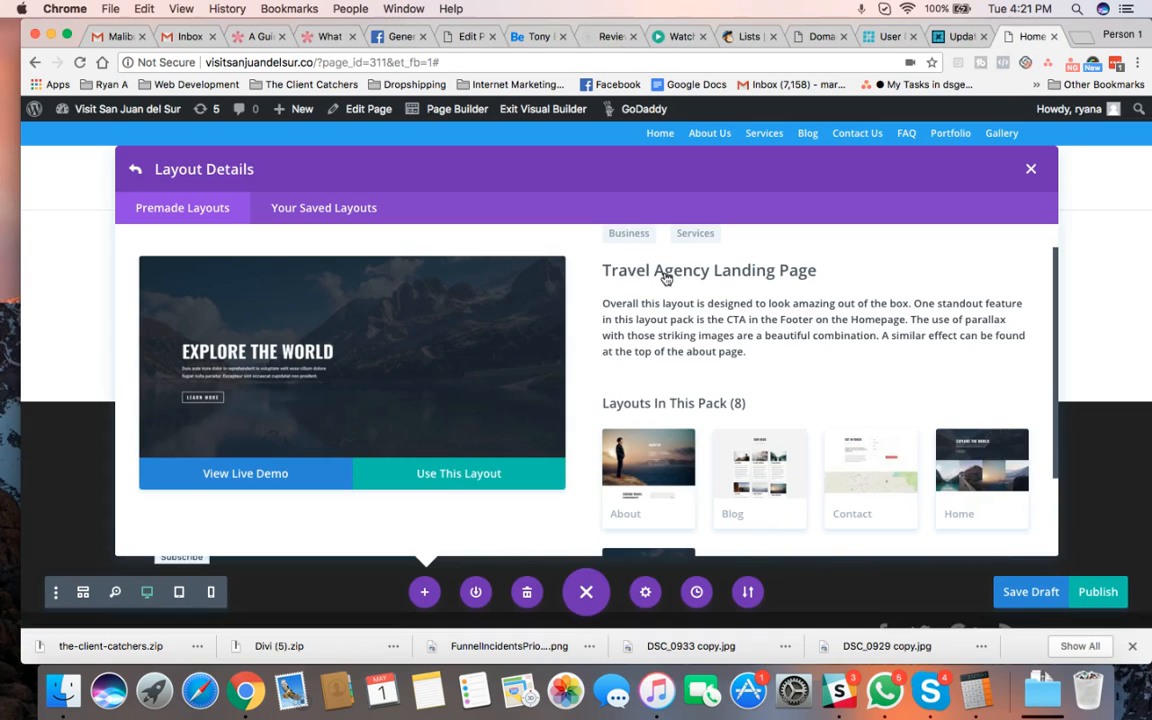
Choose to use the Travel Agency Landing Page layout and enter the Elegant Themes account username for authentication.
click(450, 475)
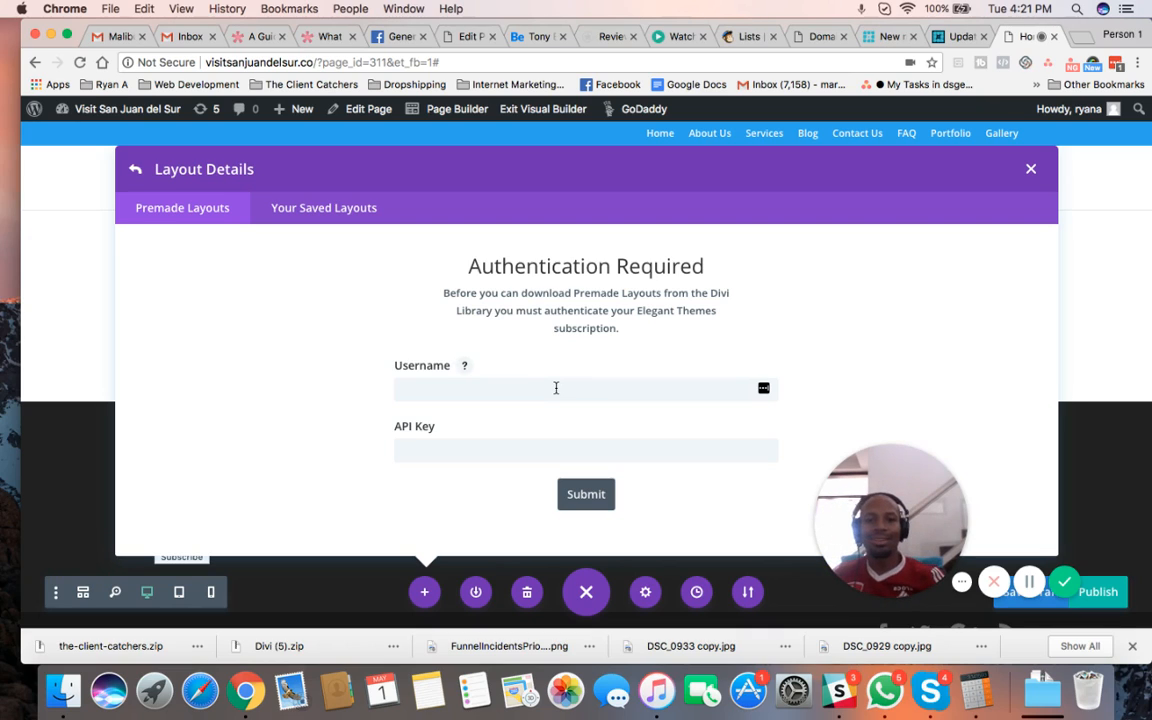
click(488, 388)
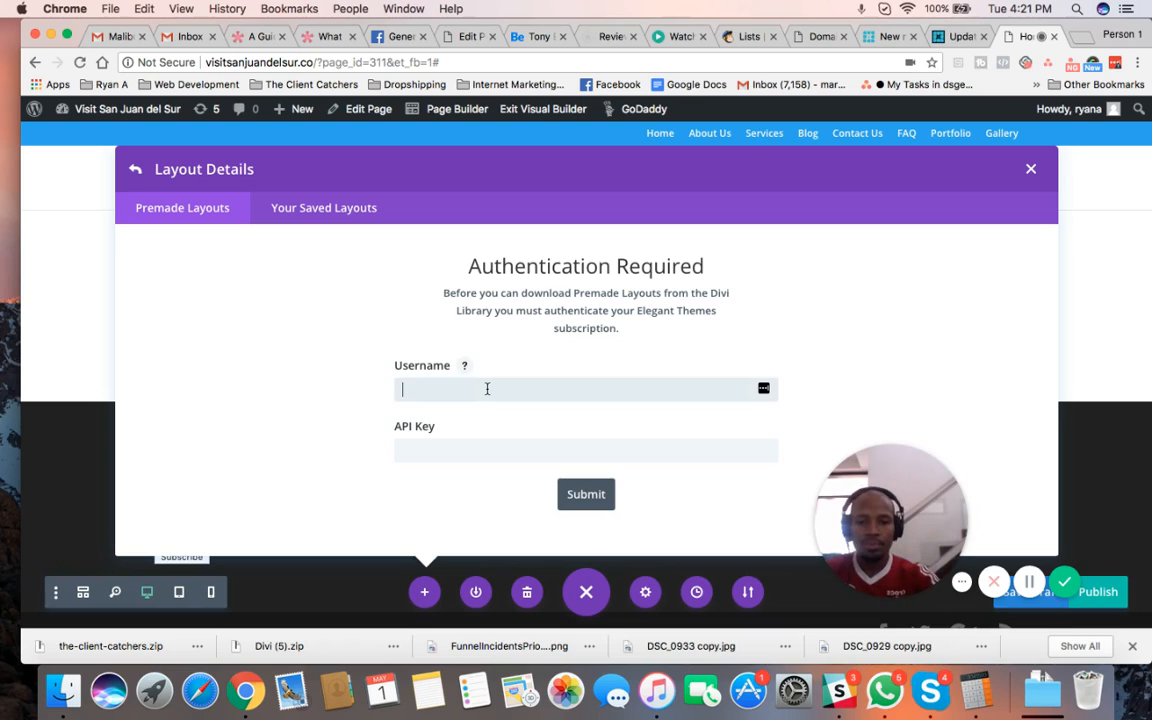
text(Nelson)
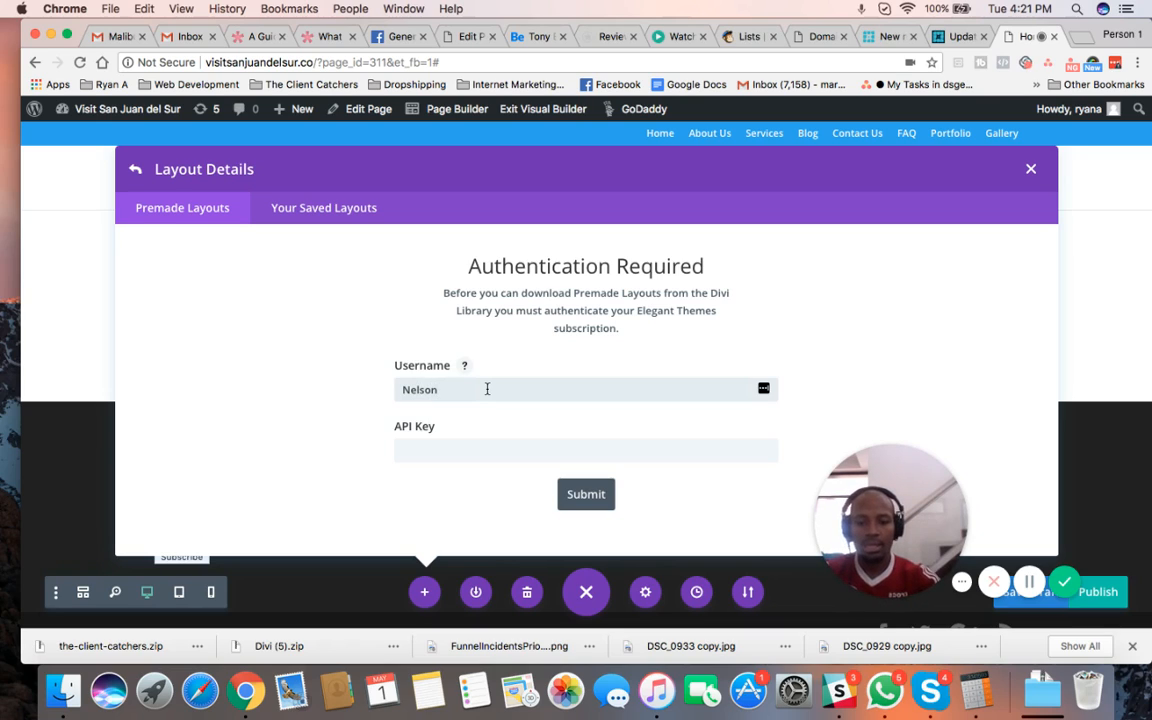
text(07)
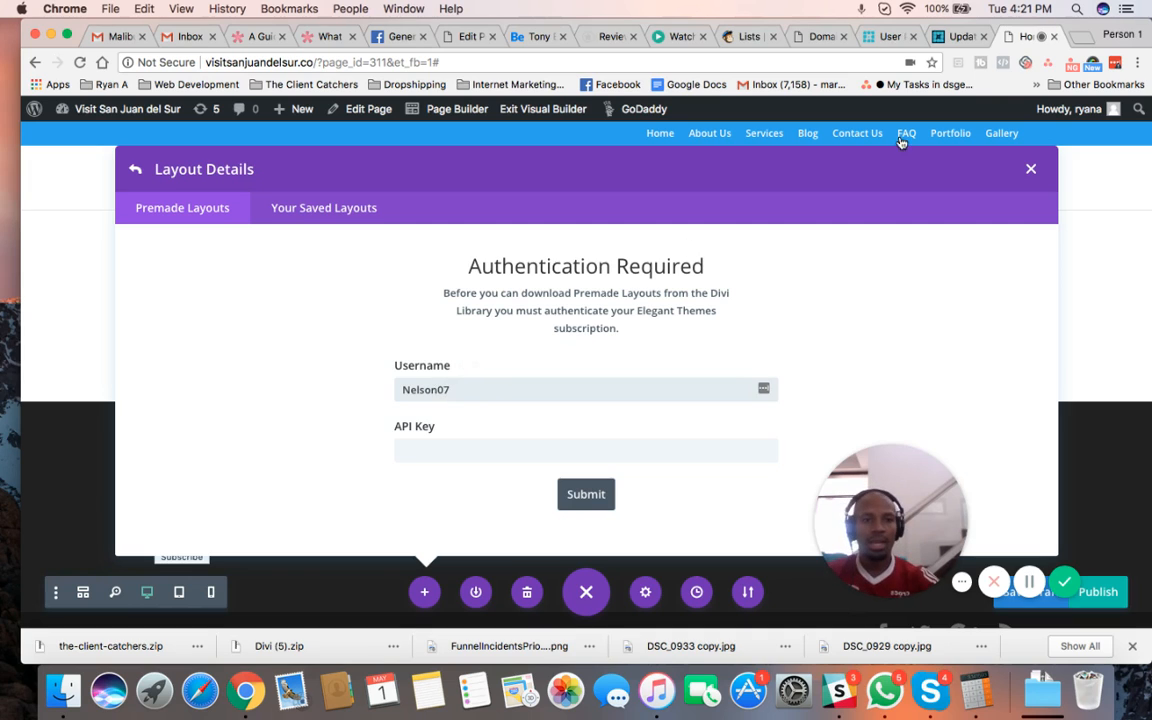
Look up "divi" in a new browser tab and open the suggested Elegant Themes article on 25 "Hidden" Divi Features.
click(1090, 37)
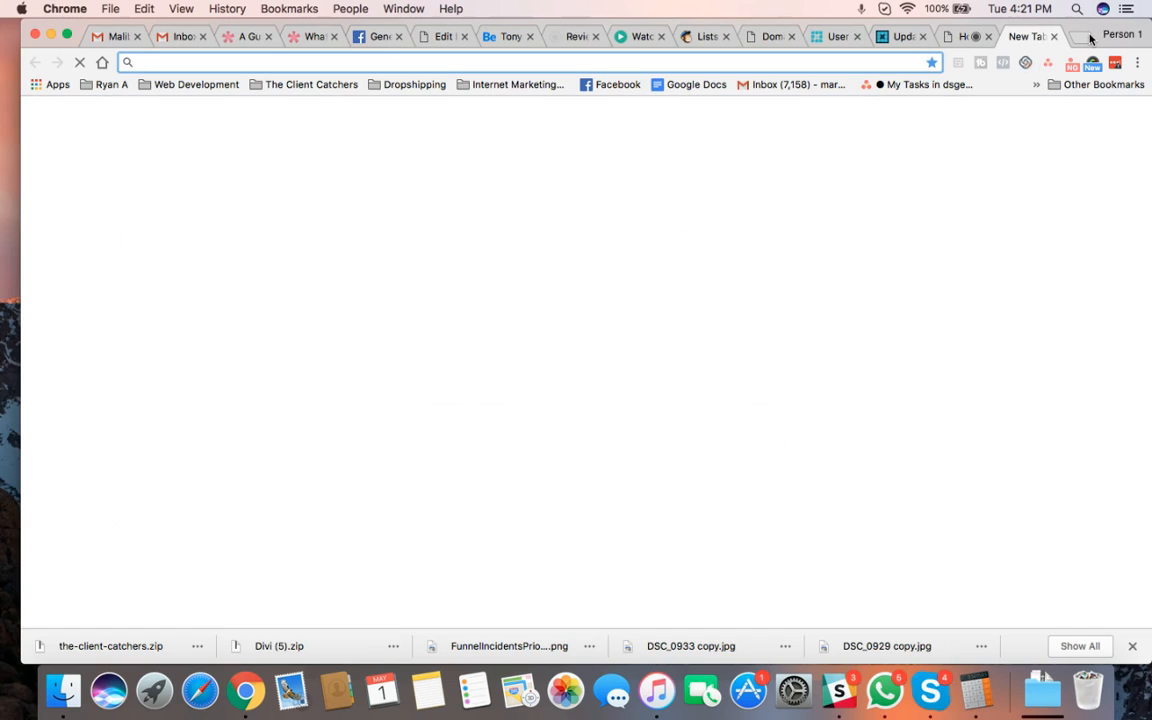
text(divi)
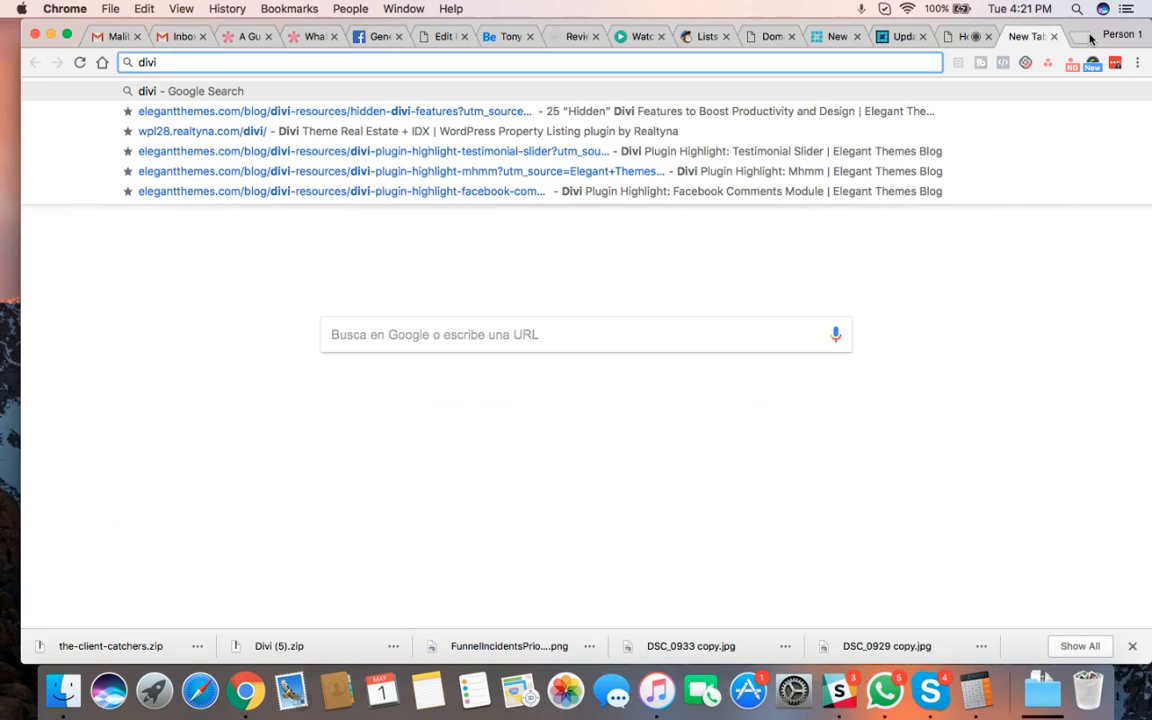
key(Down)
key(Return)
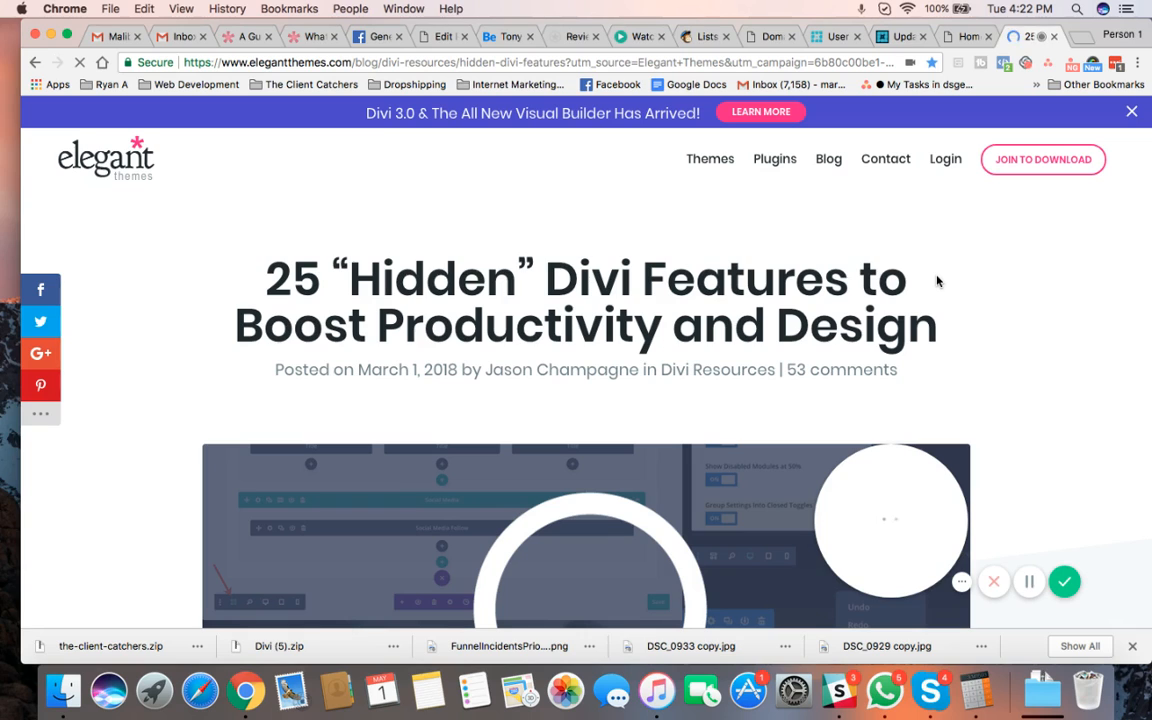
Open the Elegant Themes members area from the article page and look over its downloads.
scroll(938, 281, down, 1)
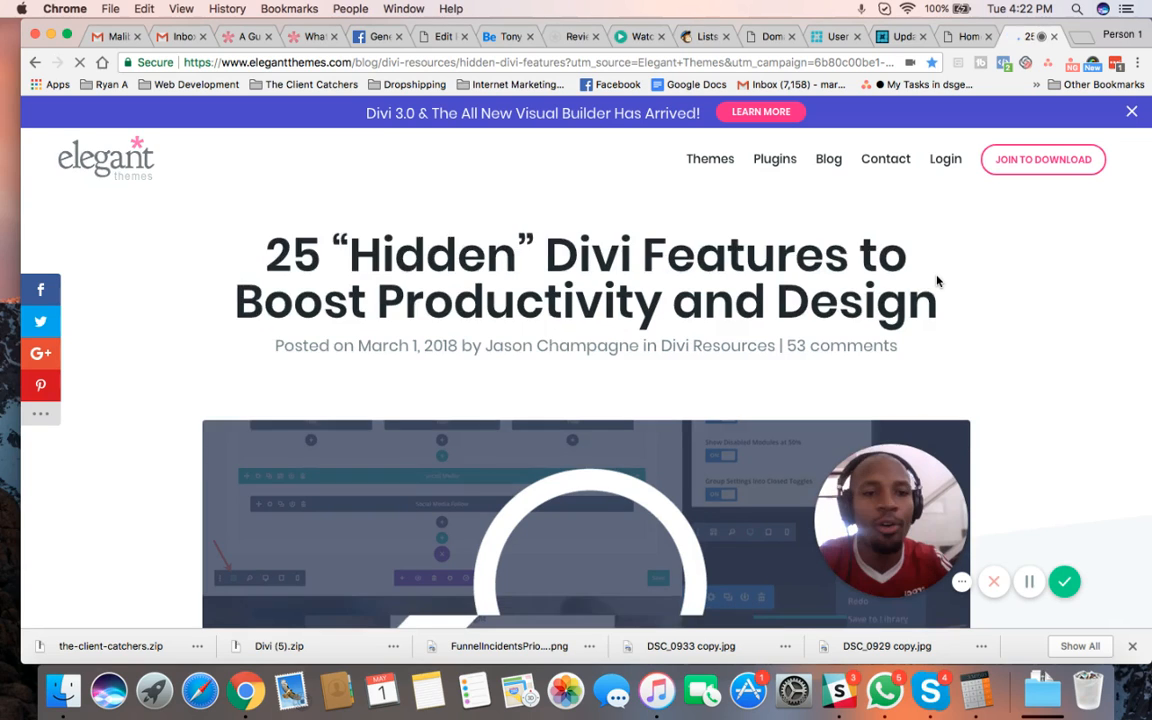
scroll(938, 281, down, 3)
scroll(939, 278, up, 5)
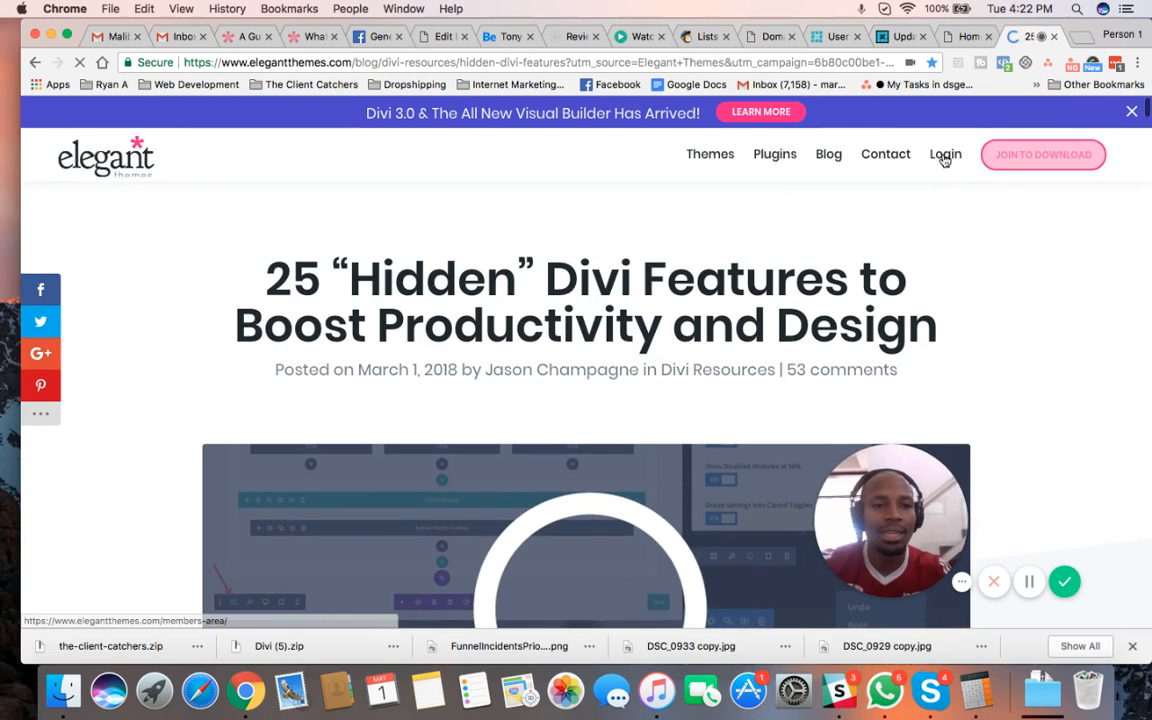
click(945, 156)
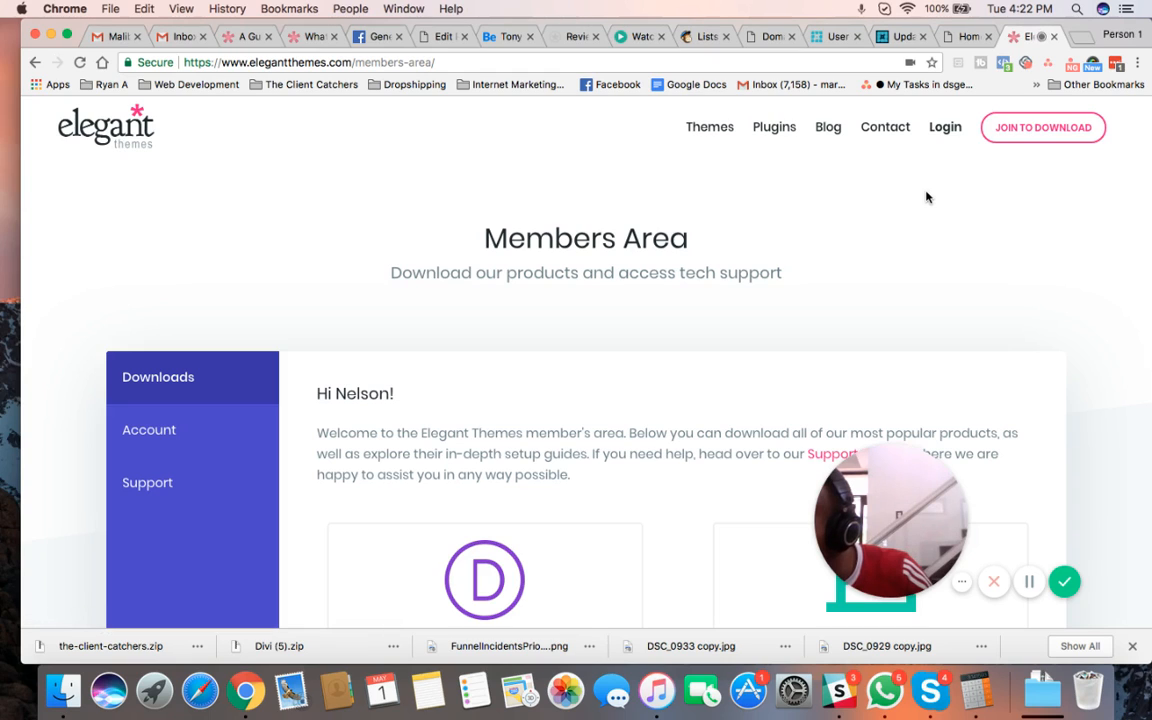
scroll(640, 380, down, 2)
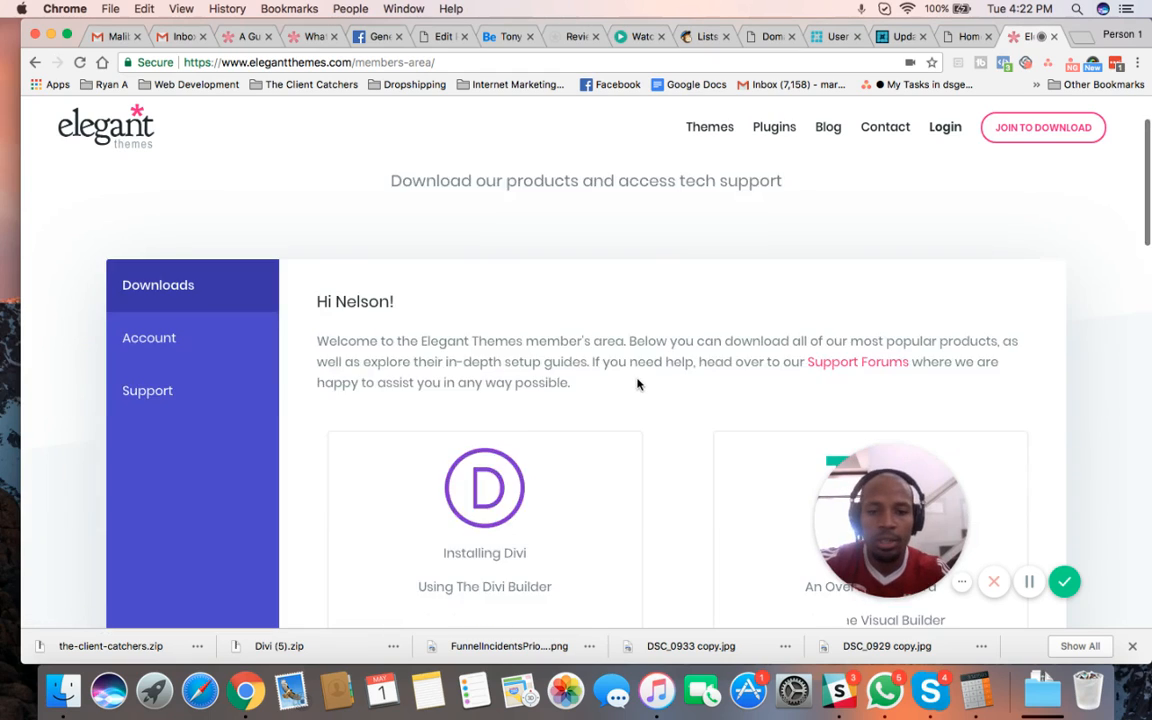
scroll(637, 384, down, 1)
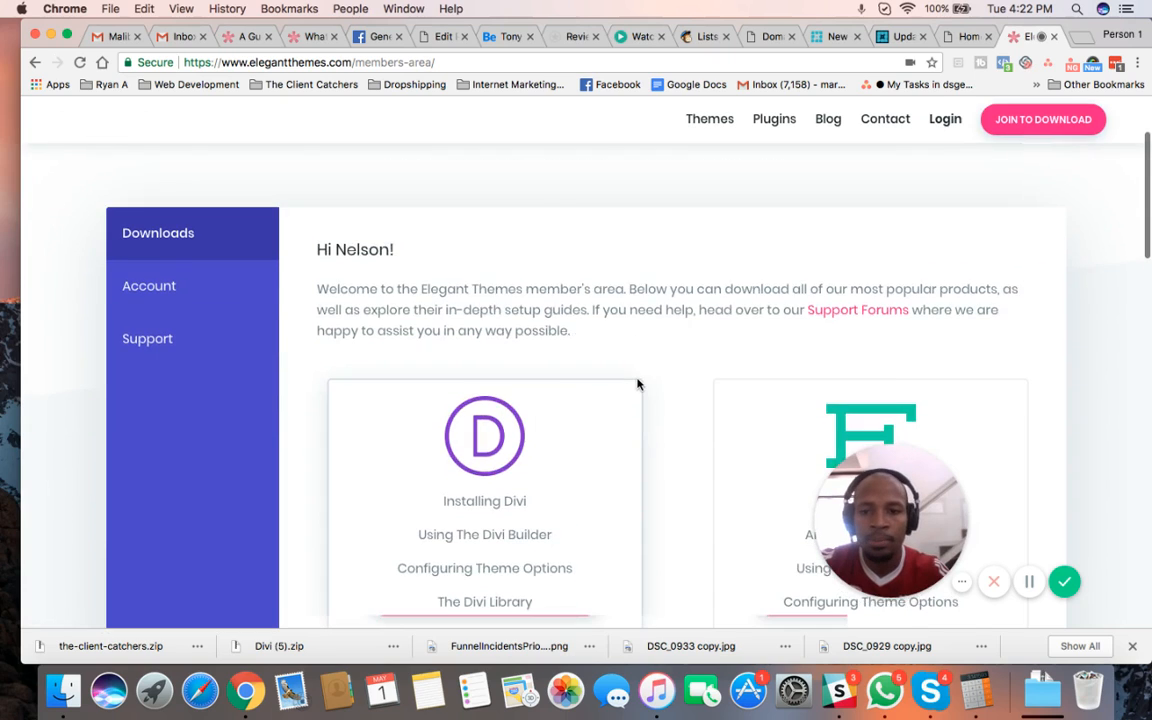
scroll(638, 383, down, 2)
scroll(638, 340, up, 4)
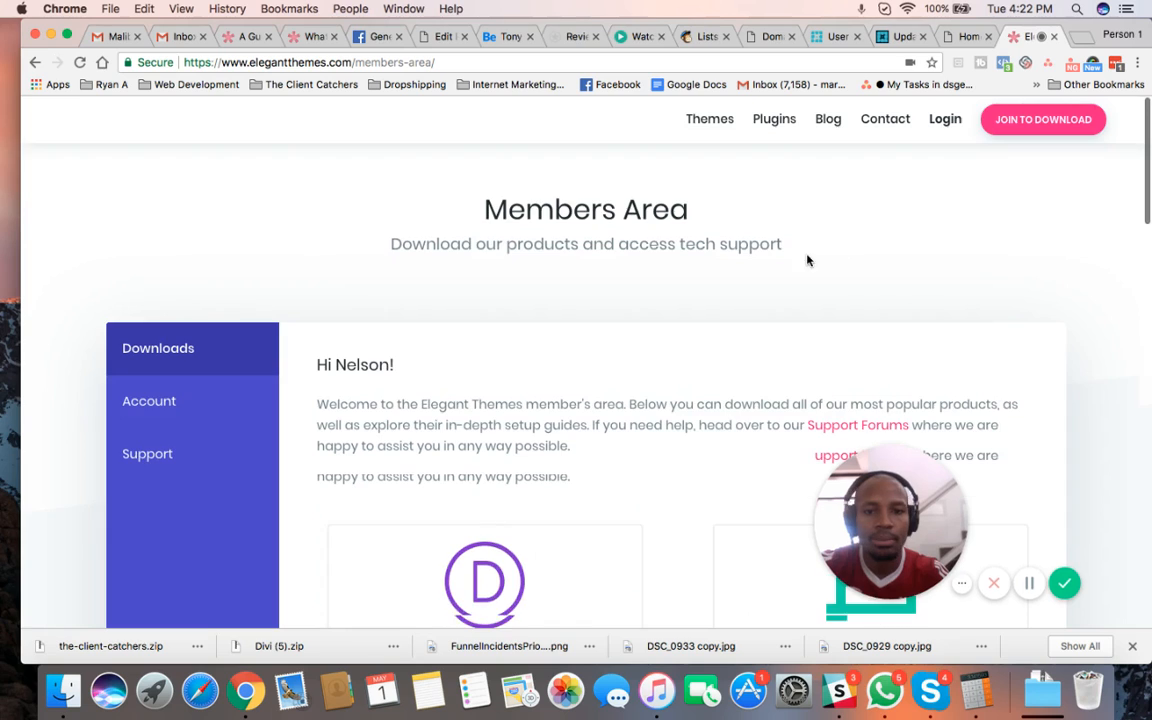
Open the personal API key page in the Elegant Themes account settings.
scroll(760, 258, up, 1)
click(168, 436)
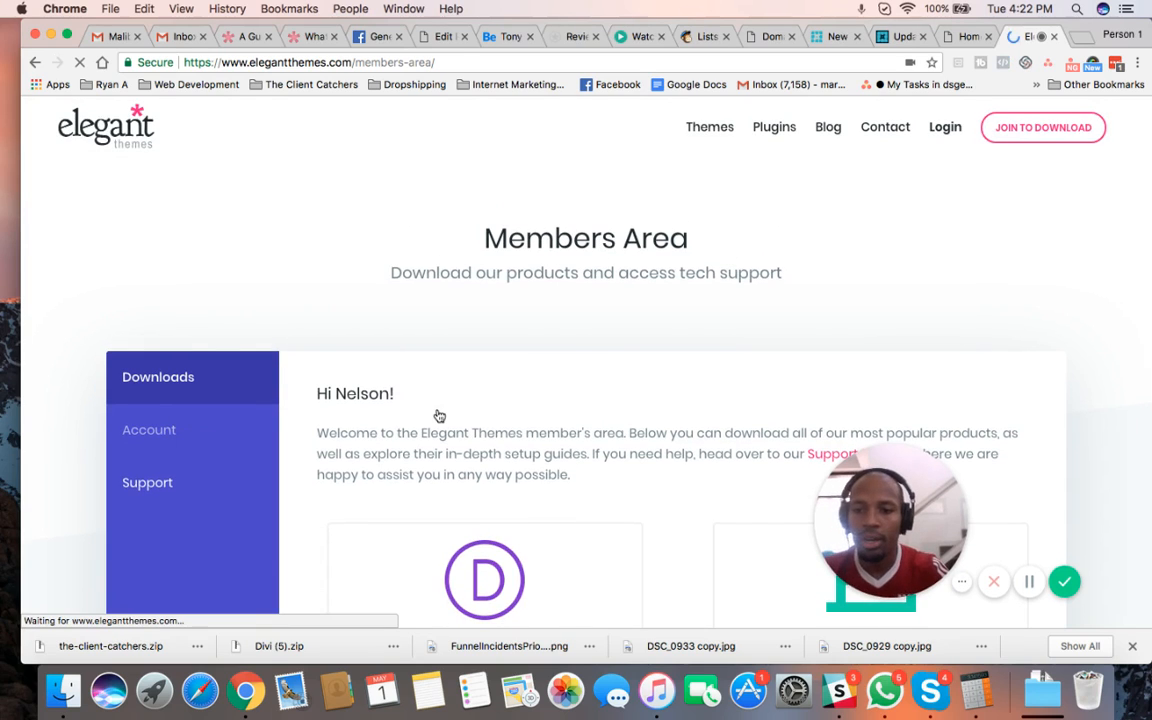
scroll(748, 399, down, 2)
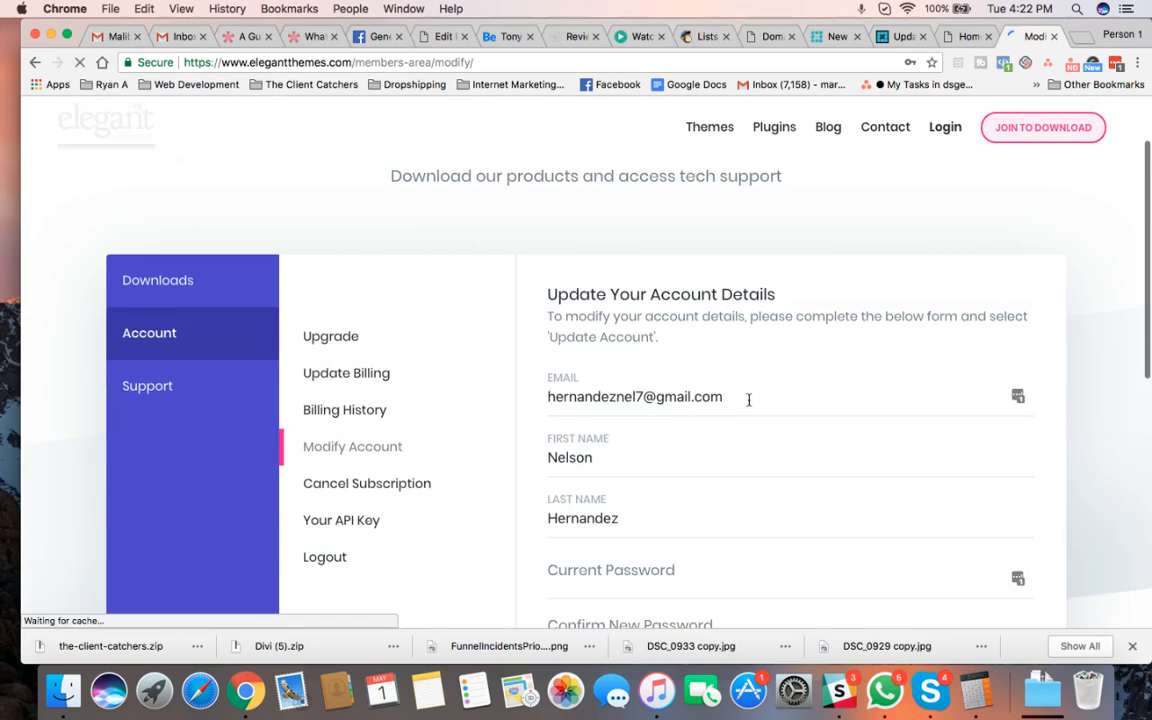
scroll(748, 399, down, 3)
scroll(405, 393, up, 2)
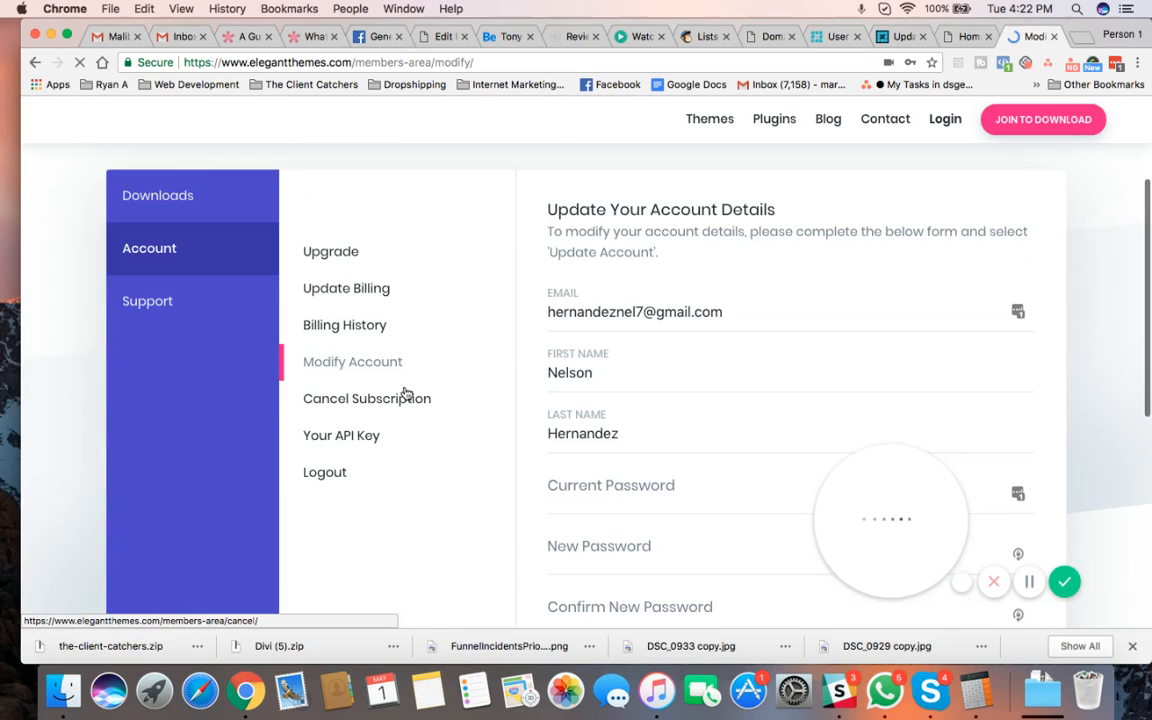
click(345, 435)
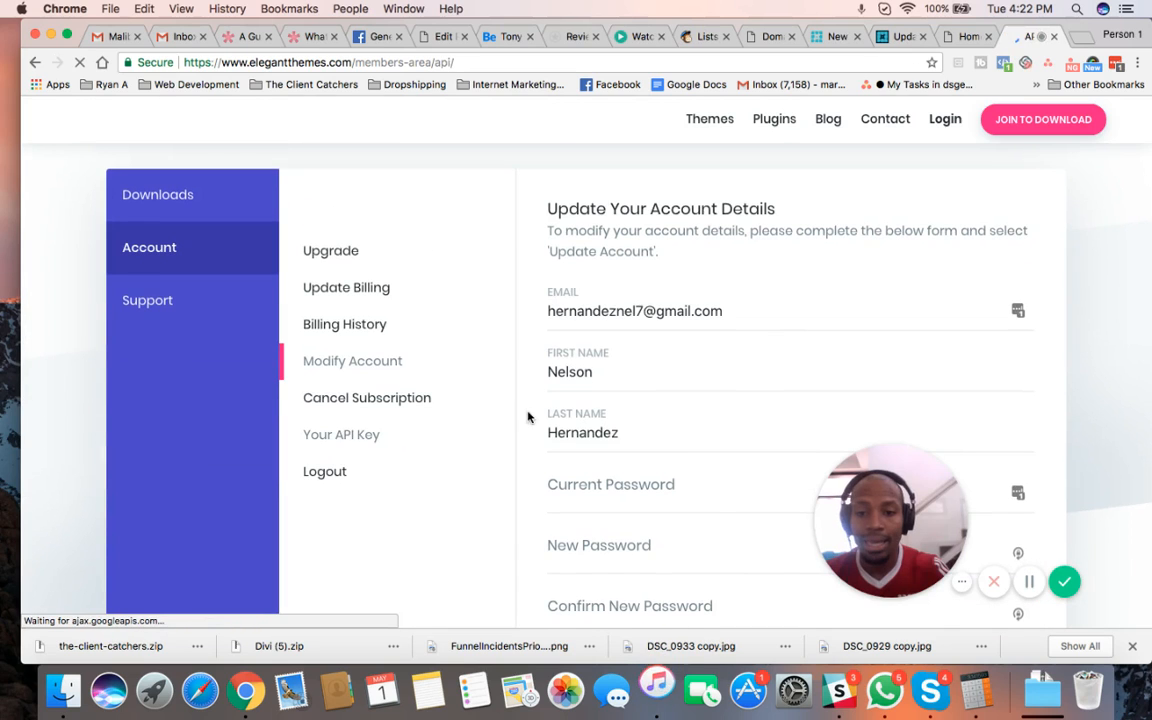
scroll(744, 470, down, 2)
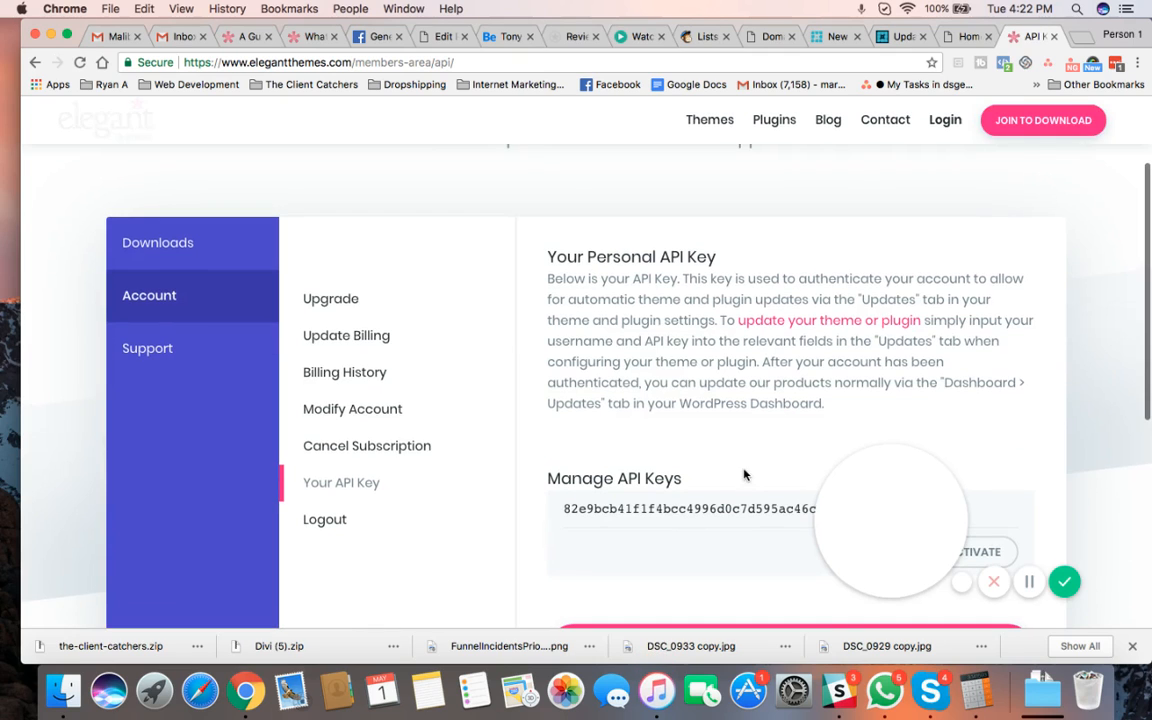
scroll(681, 495, down, 2)
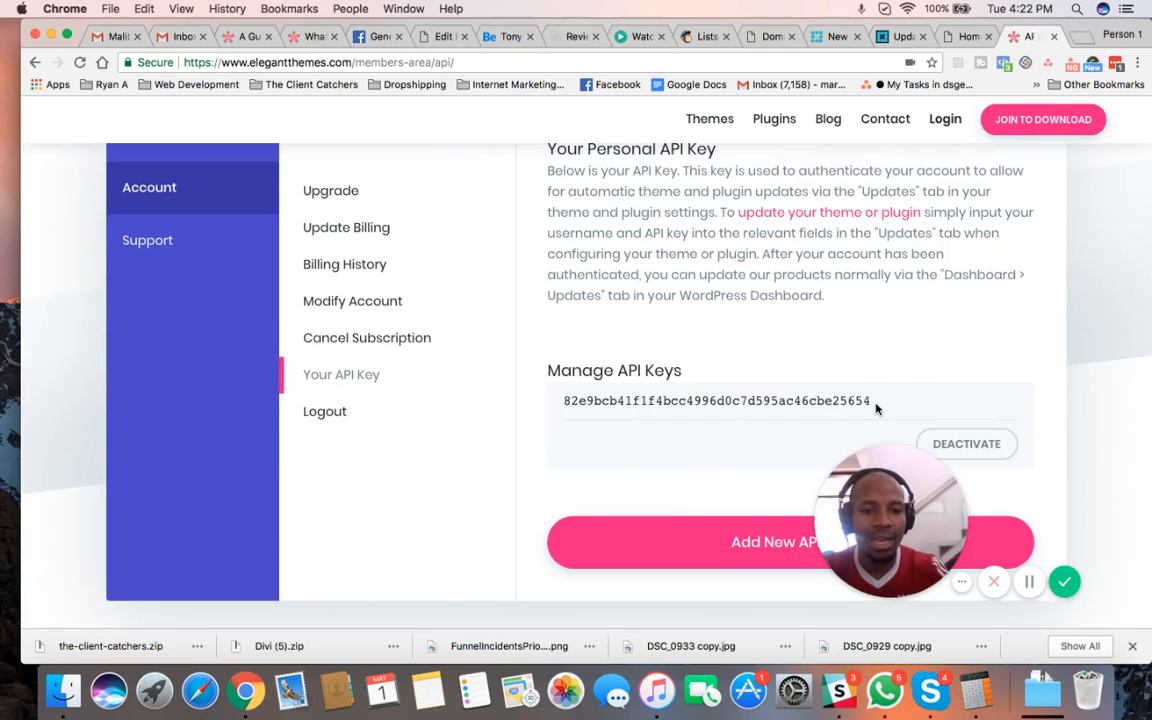
Copy the Elegant Themes API key, paste it into the API Key field of the layout's authentication form and submit it.
drag(875, 405, 563, 398)
key(super+c)
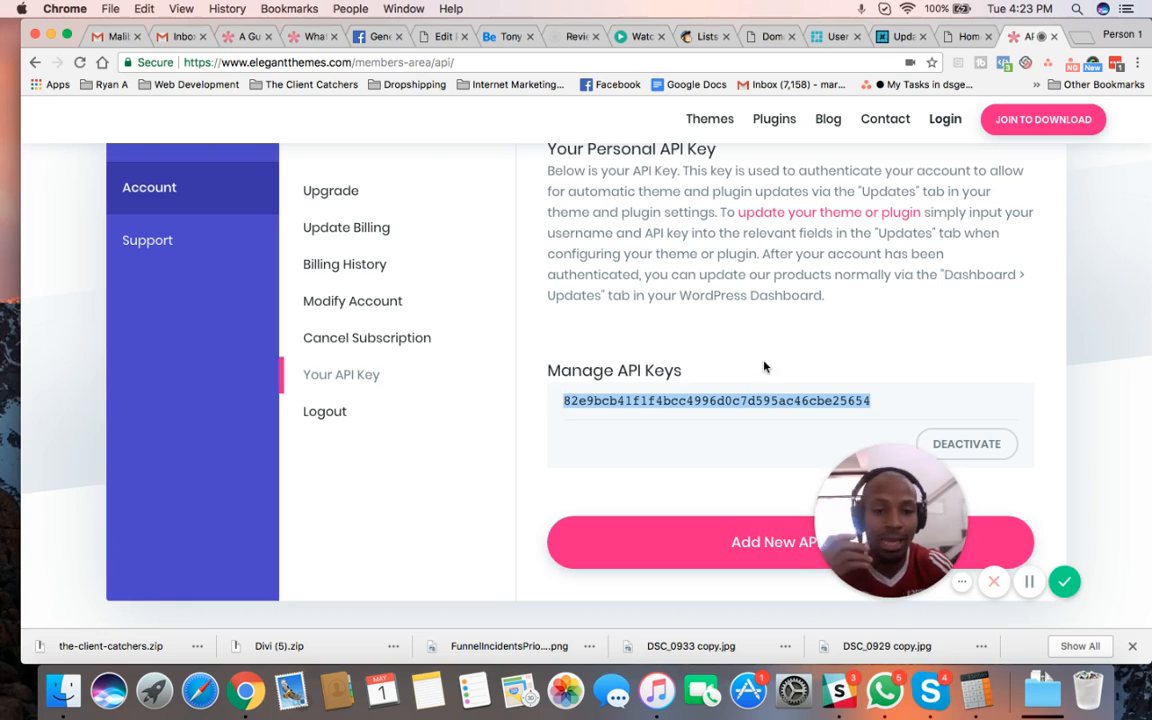
scroll(849, 397, down, 1)
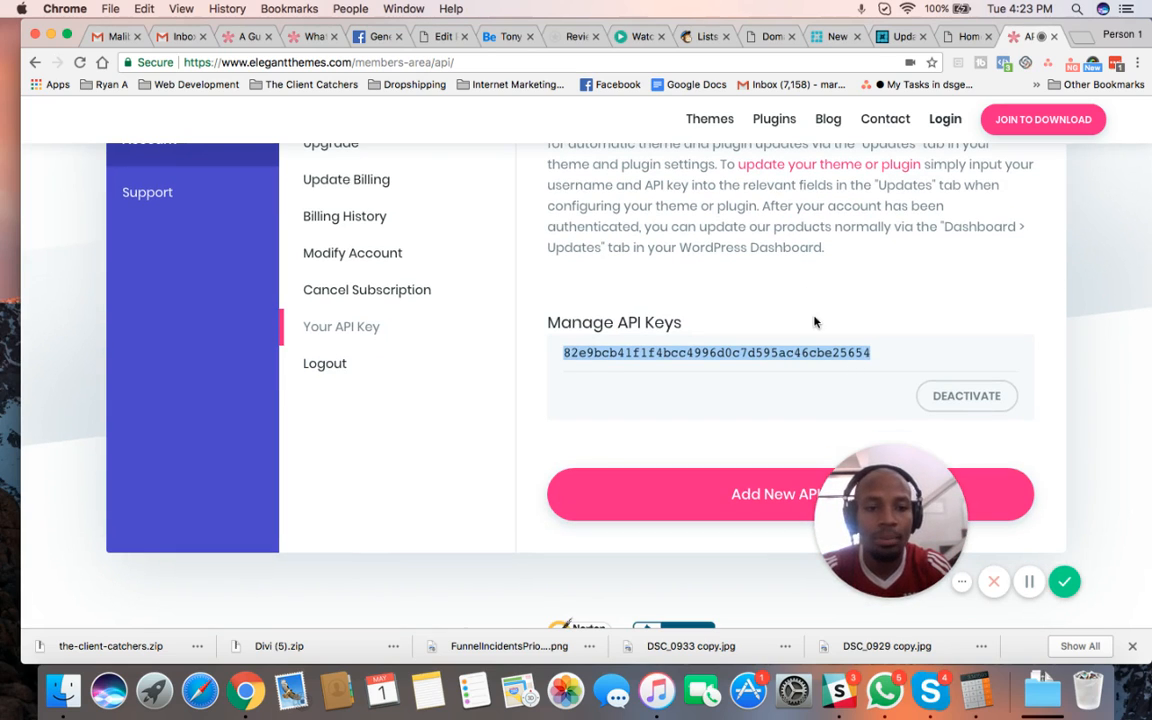
scroll(820, 310, up, 2)
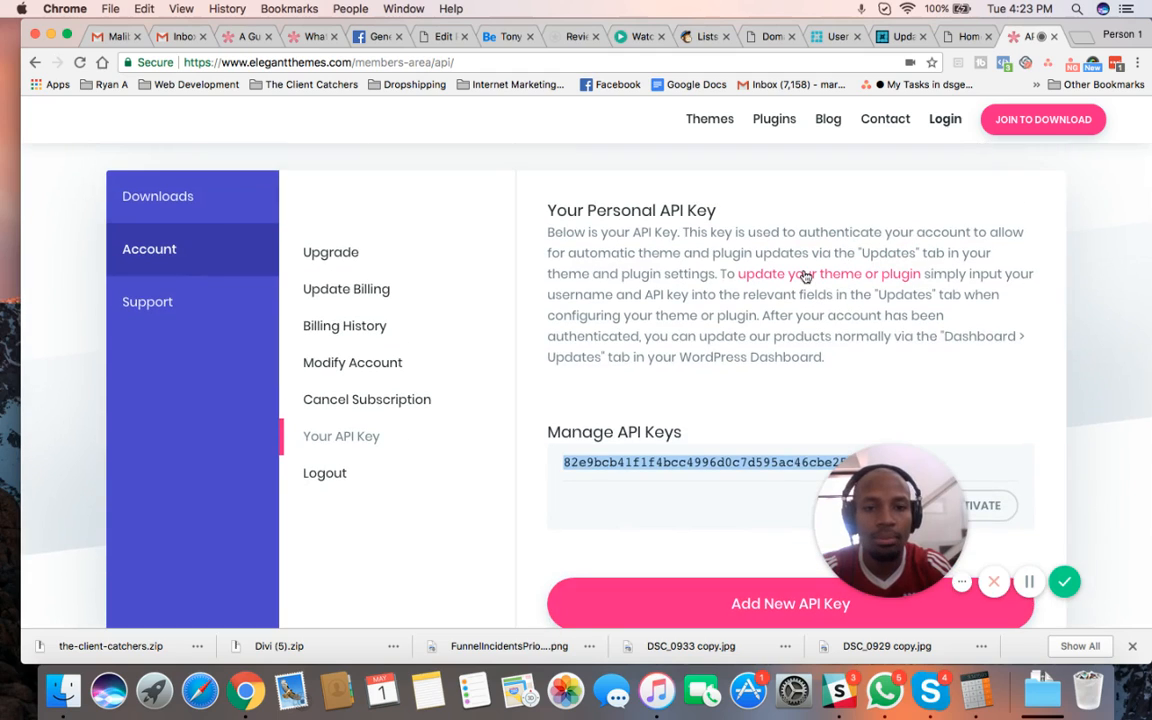
click(957, 37)
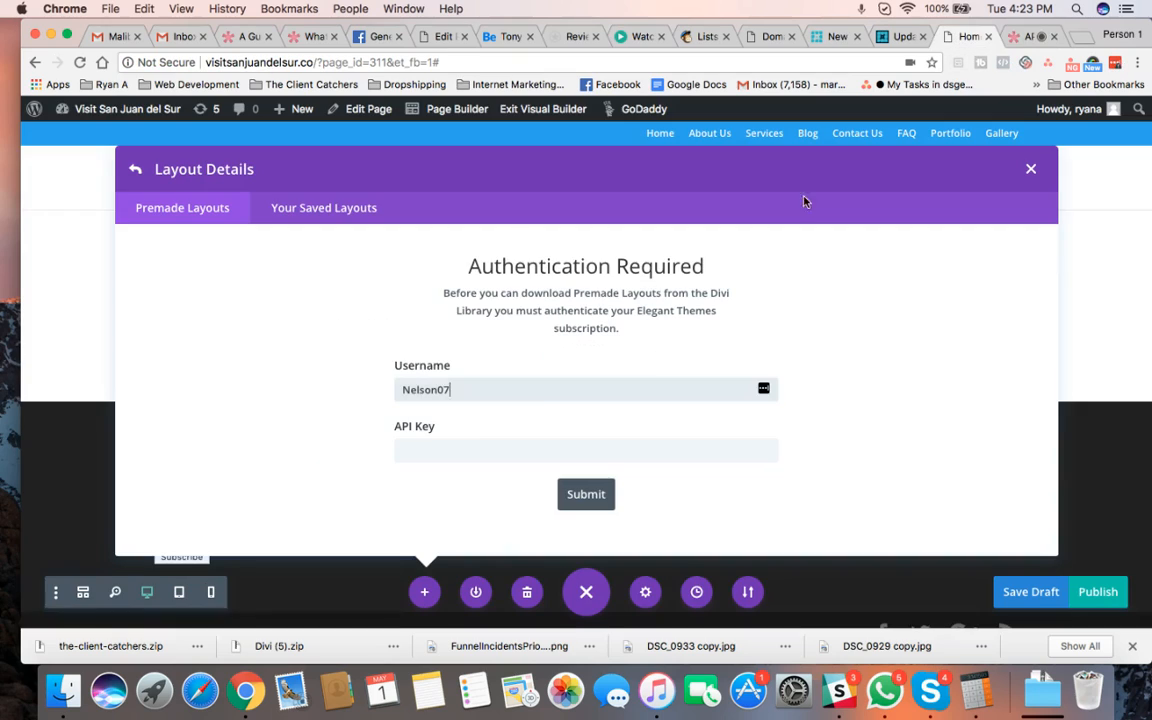
click(476, 450)
key(super+v)
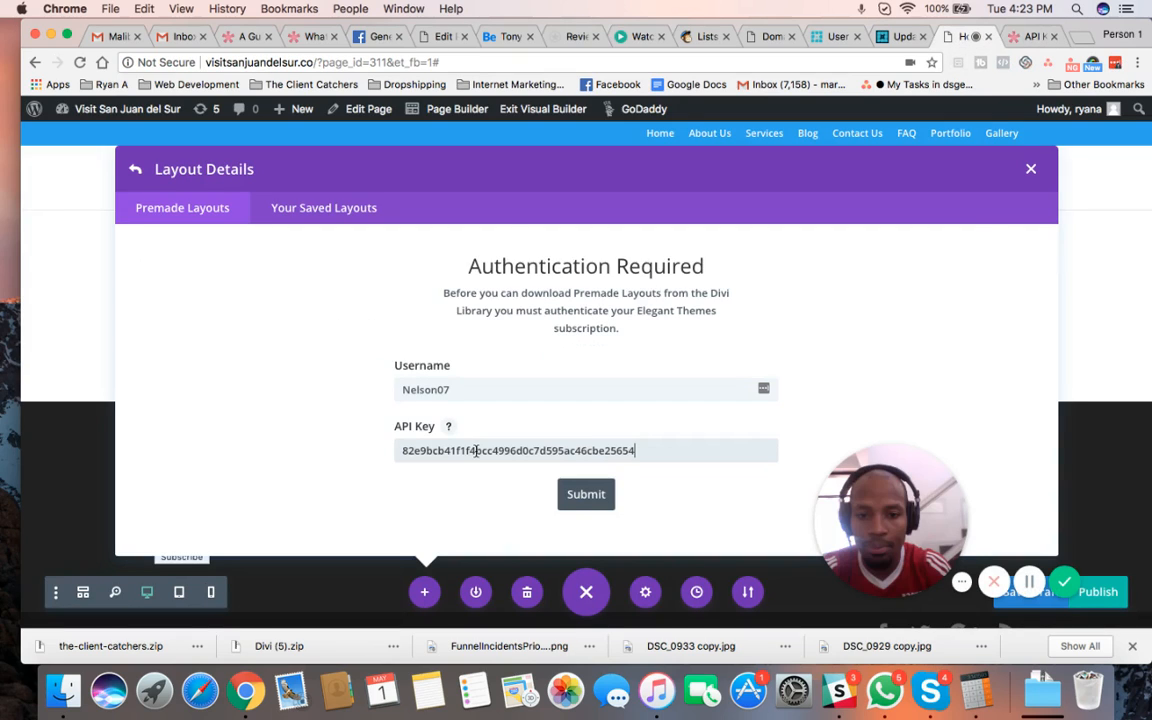
click(586, 502)
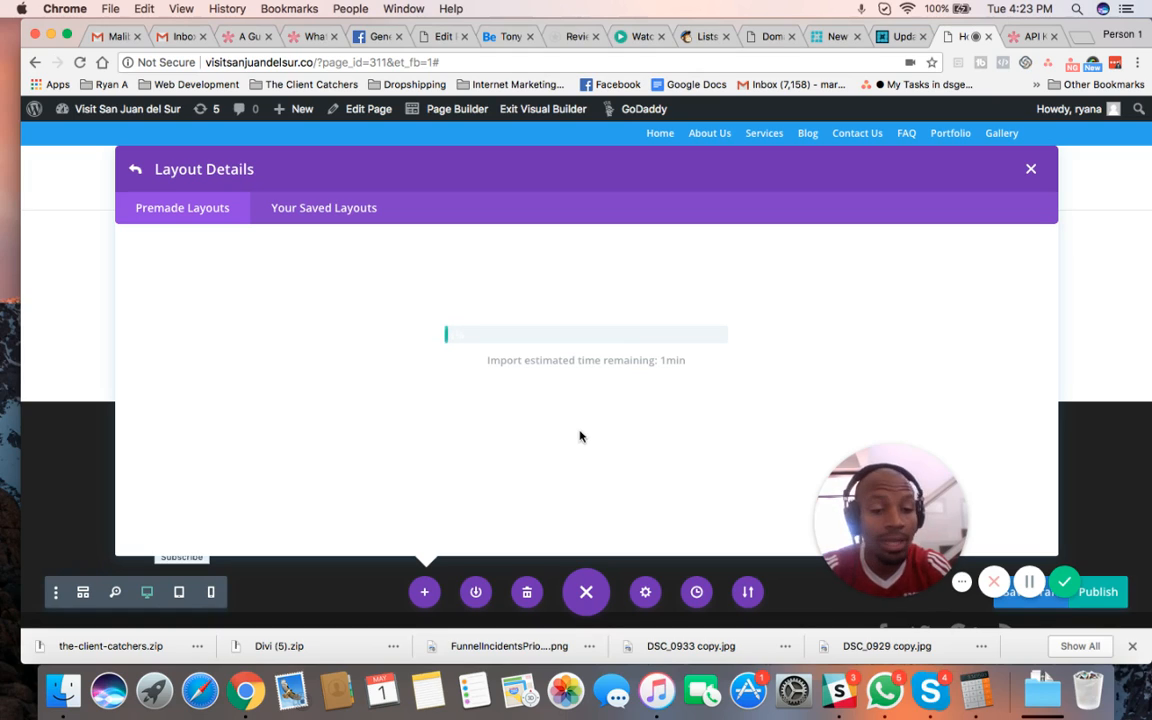
mouse_move(892, 523)
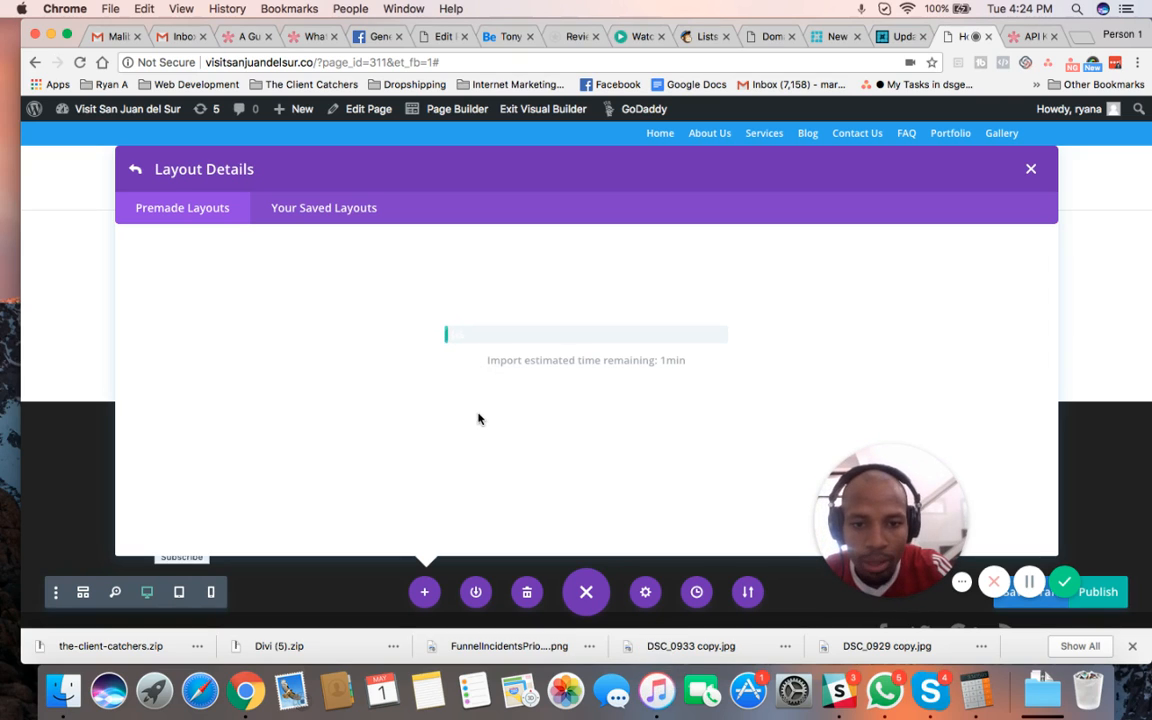
click(1013, 36)
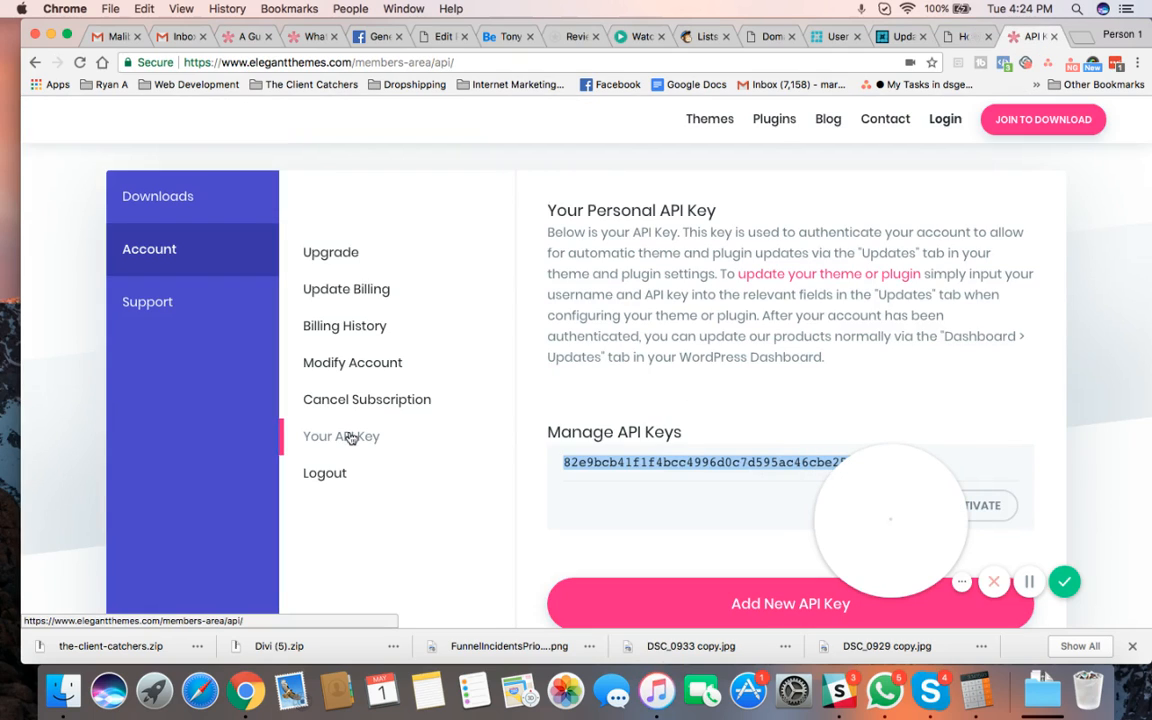
click(952, 36)
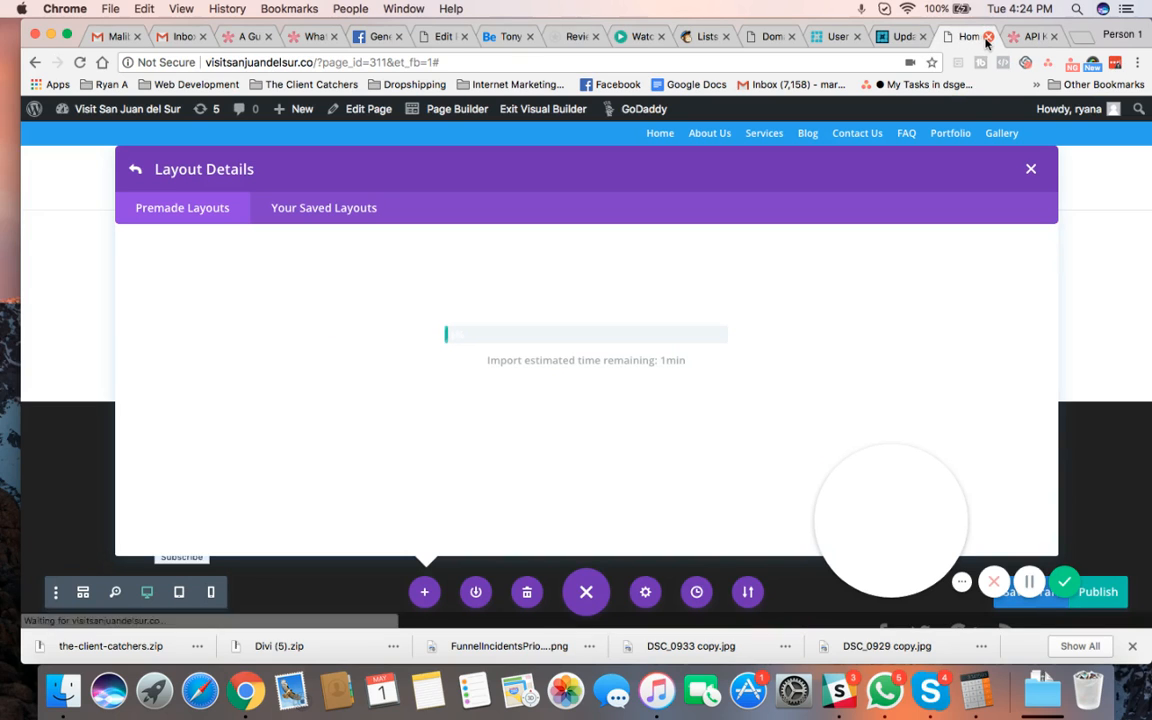
click(1015, 38)
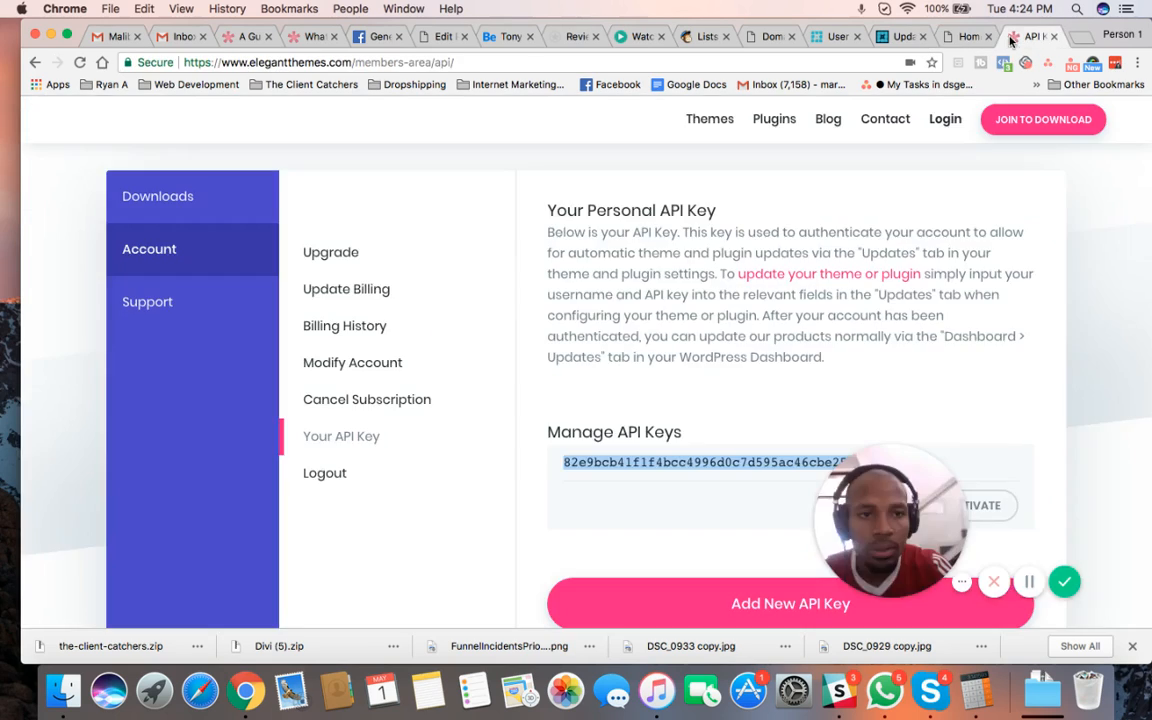
scroll(968, 330, down, 3)
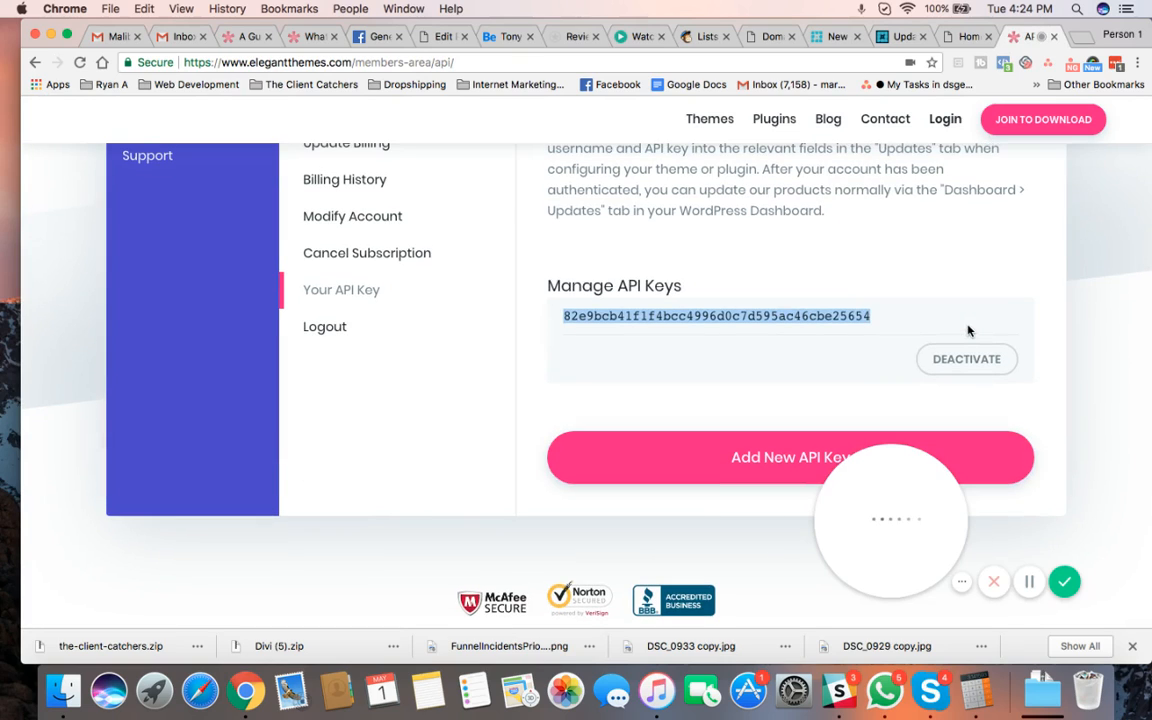
scroll(968, 330, down, 1)
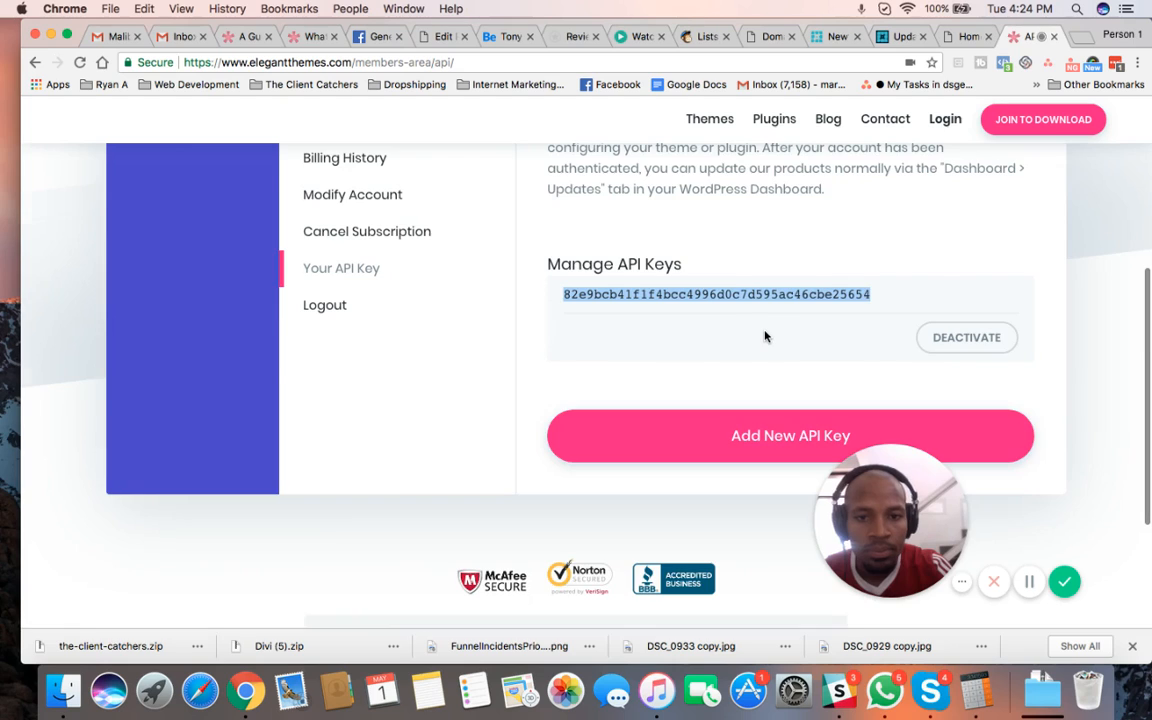
scroll(765, 337, up, 3)
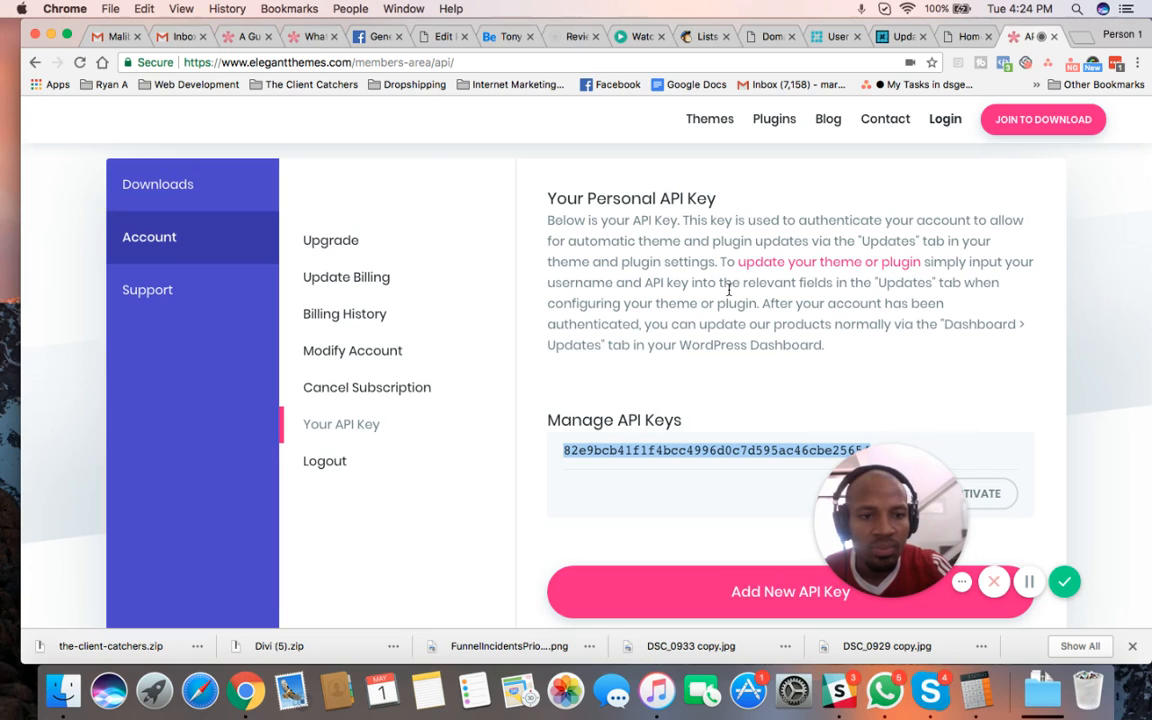
scroll(698, 302, up, 1)
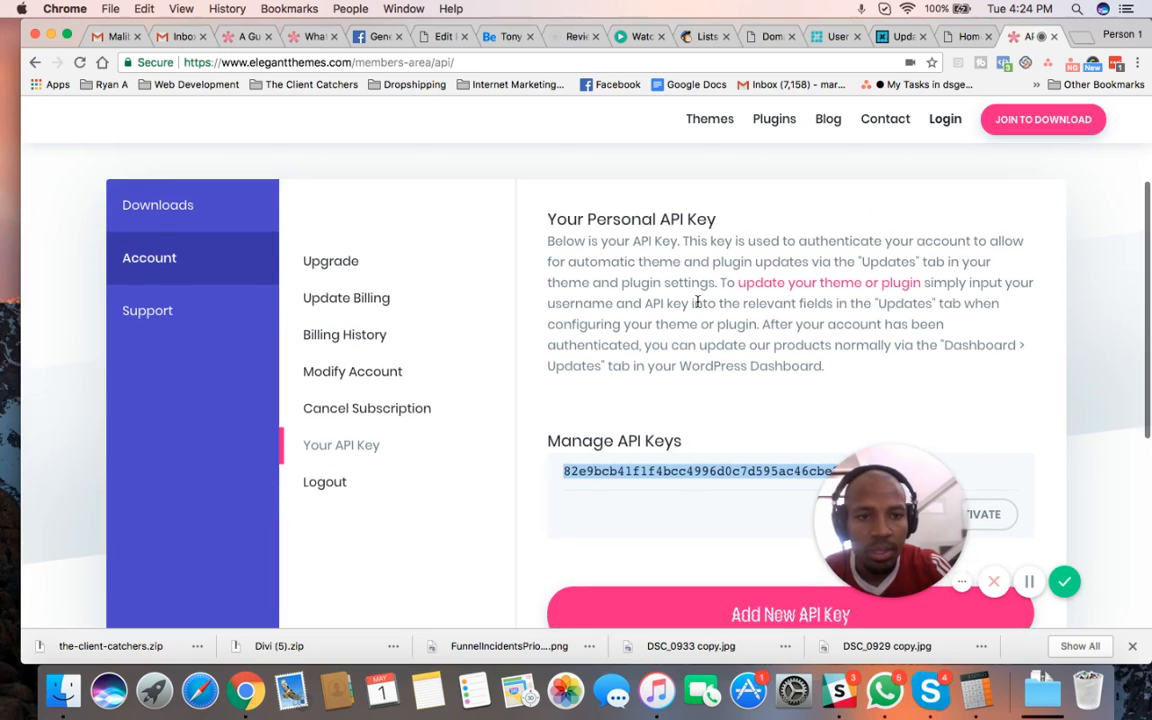
click(952, 38)
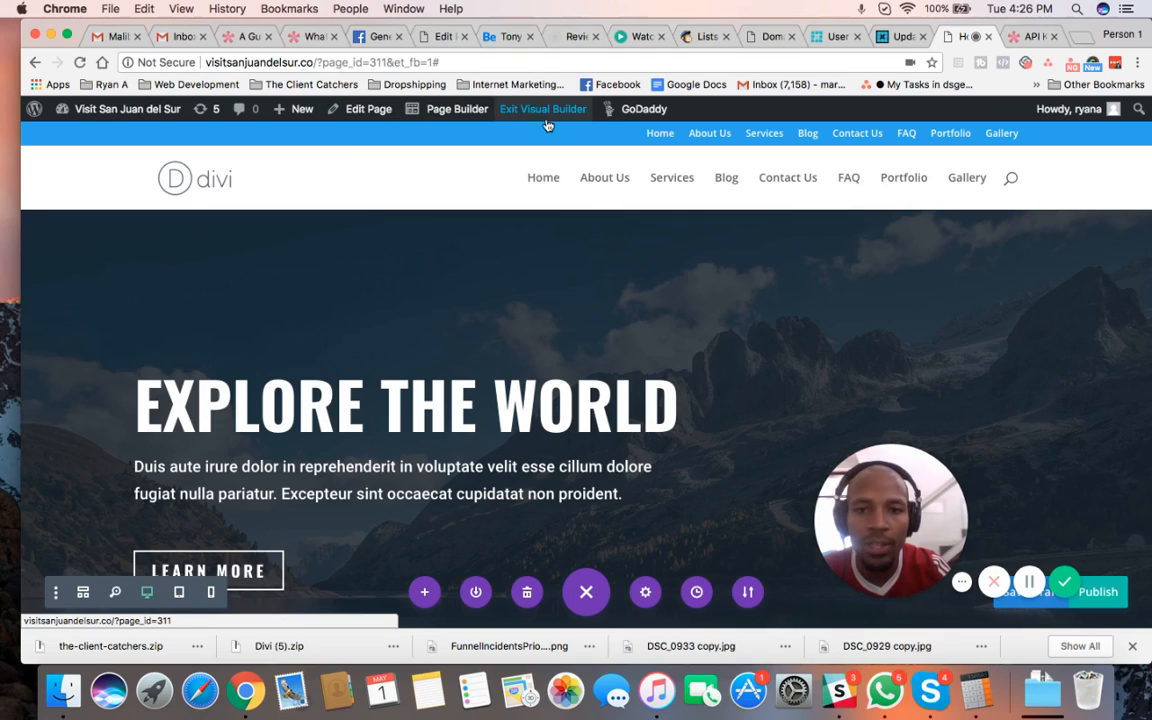
Collapse the Visual Builder's page controls over the imported Travel Agency layout.
scroll(504, 345, down, 1)
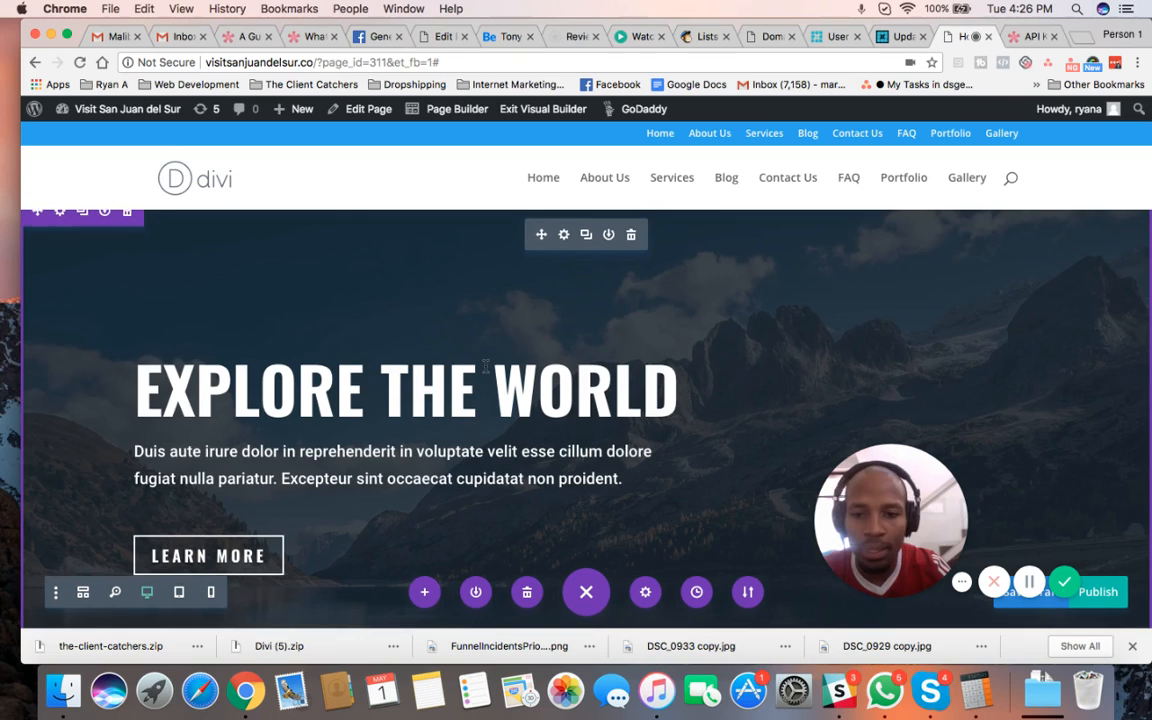
scroll(463, 374, down, 3)
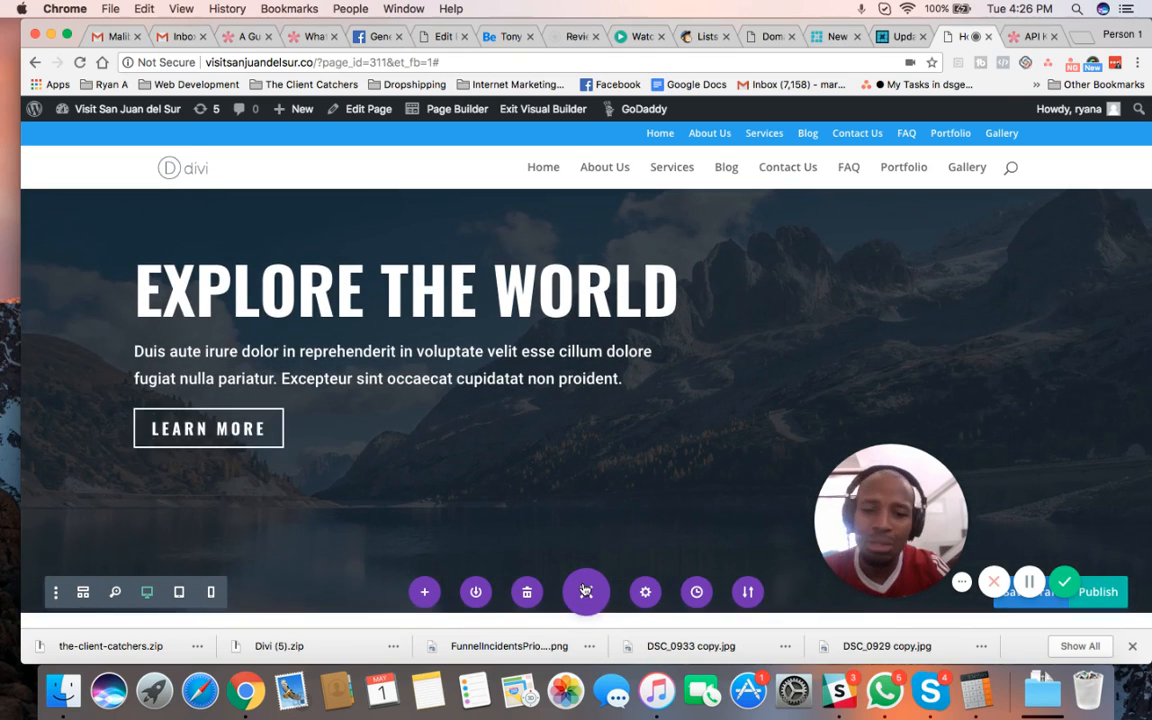
click(586, 592)
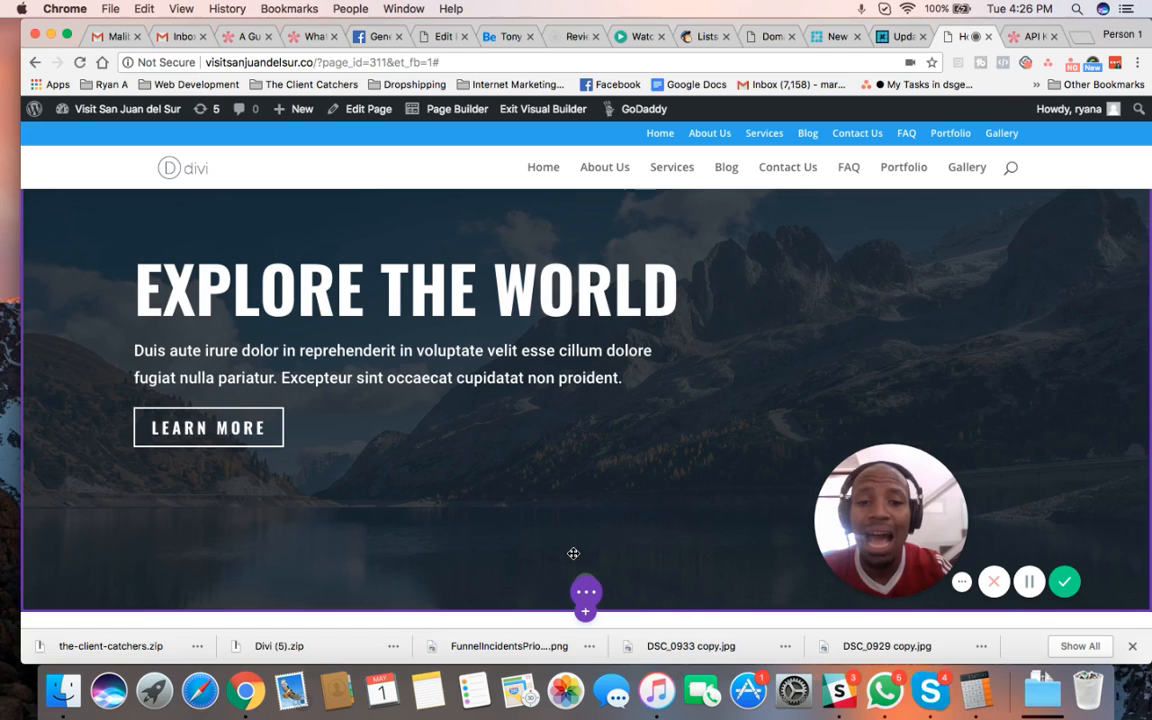
Replace "THE WORLD" with "SAN JUAN DEL SUR" in the hero section's "EXPLORE THE WORLD" heading.
scroll(573, 553, down, 3)
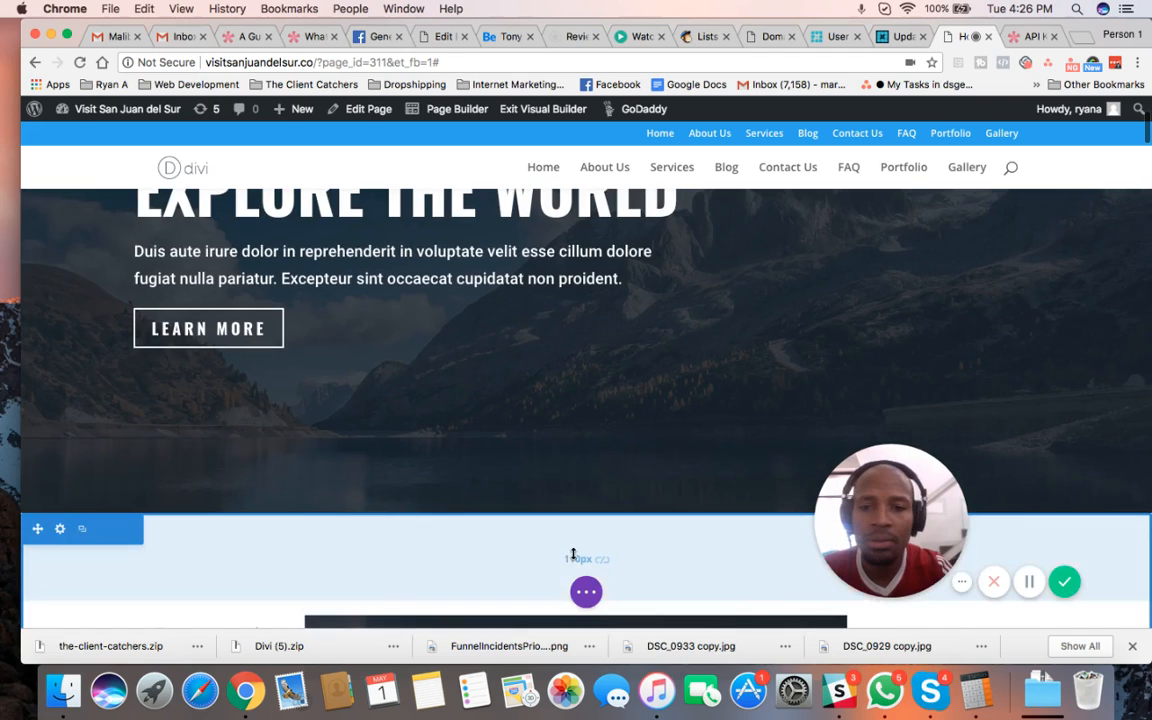
scroll(571, 553, up, 2)
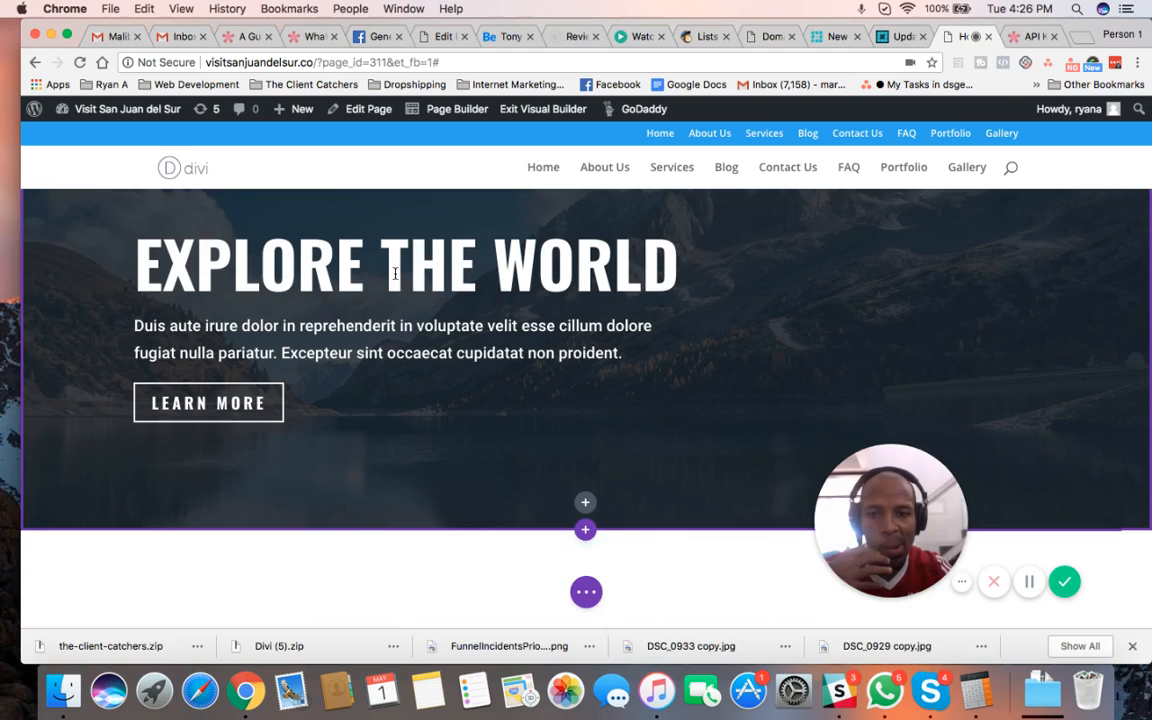
scroll(561, 348, up, 2)
scroll(561, 348, up, 1)
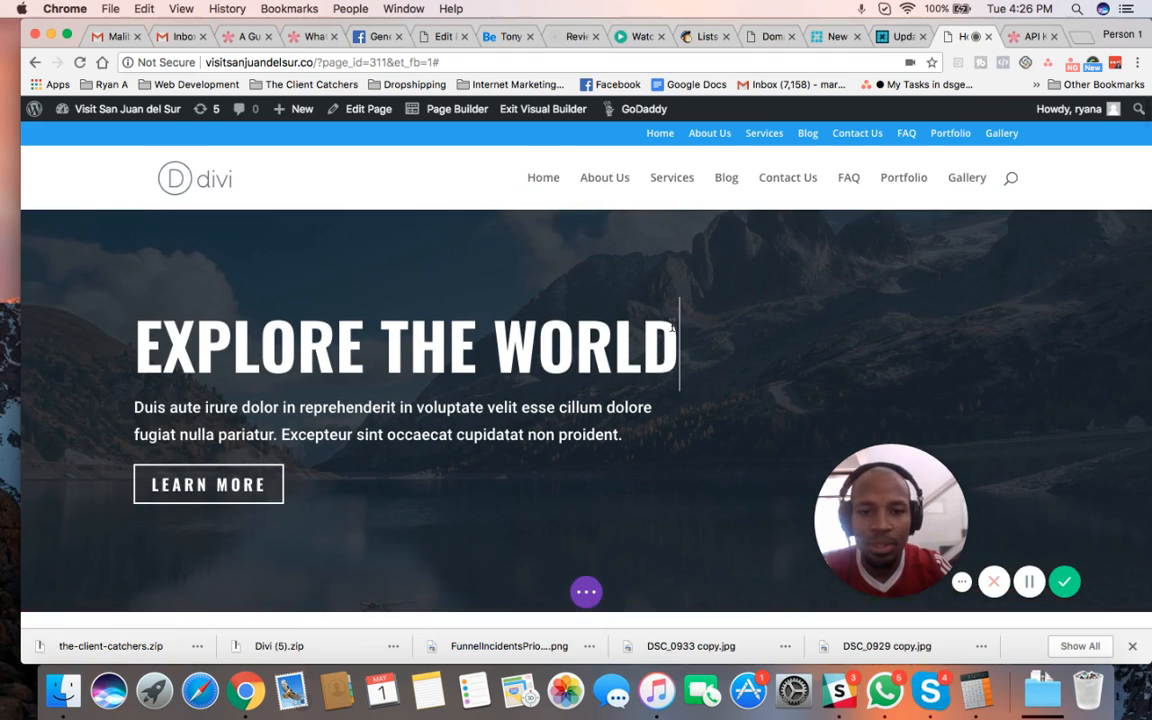
drag(672, 326, 376, 322)
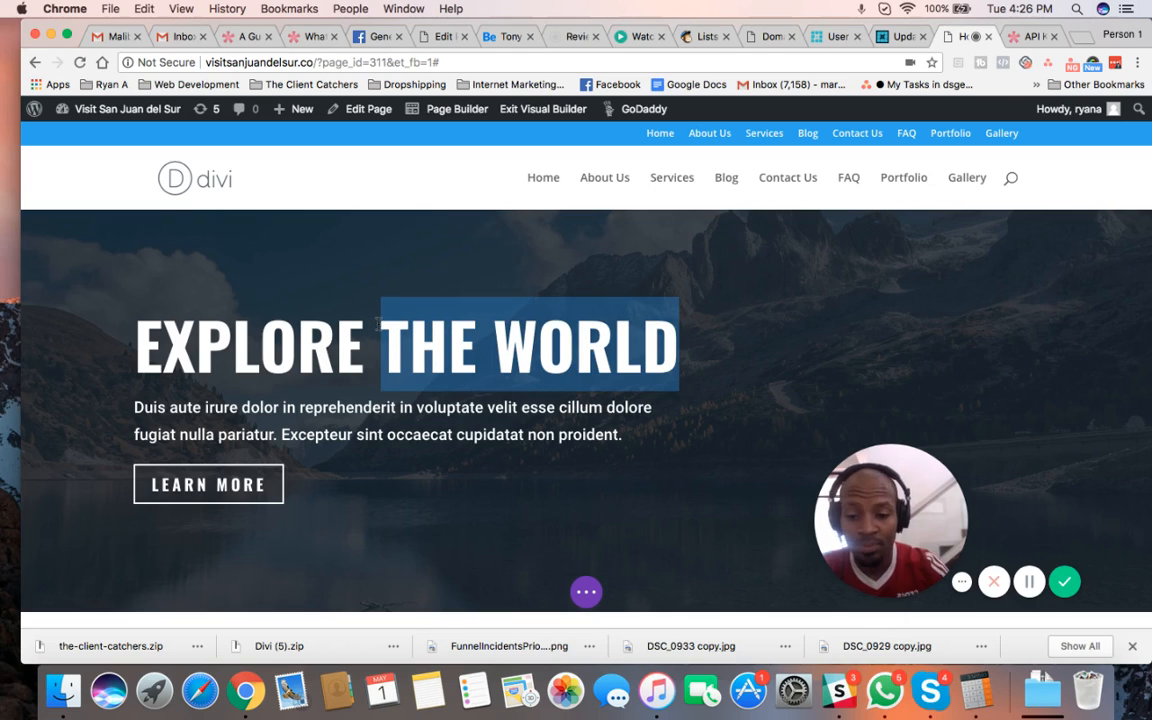
text(SAN JUAN )
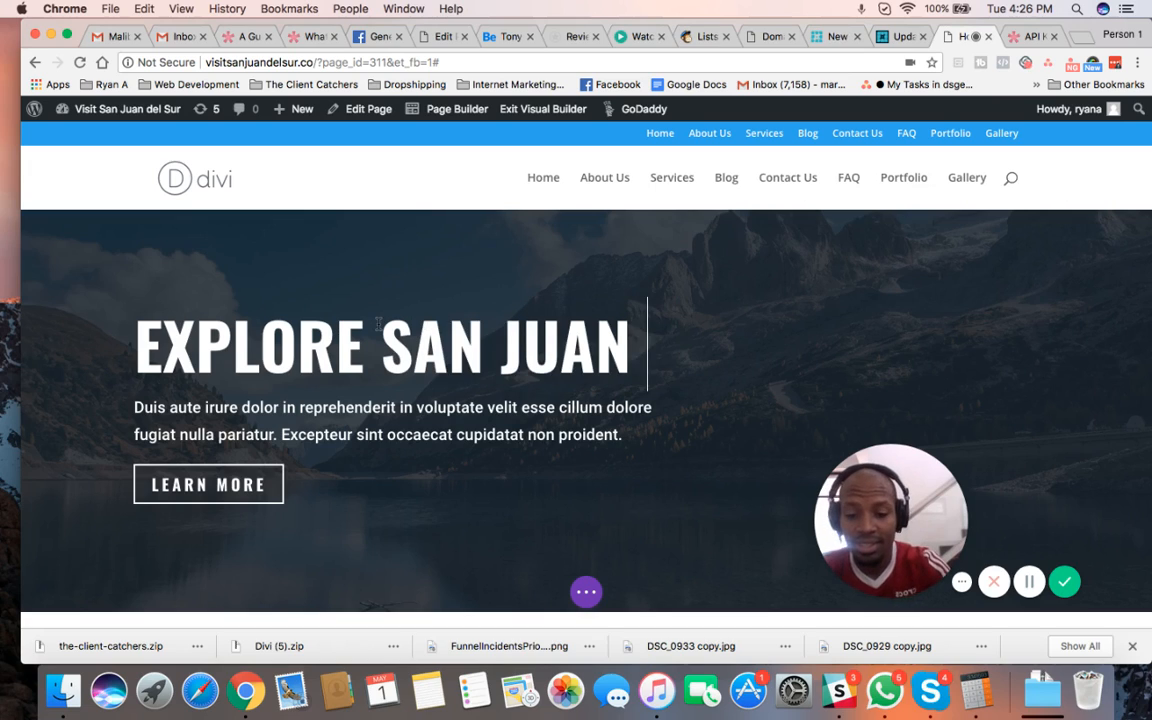
text(DEL)
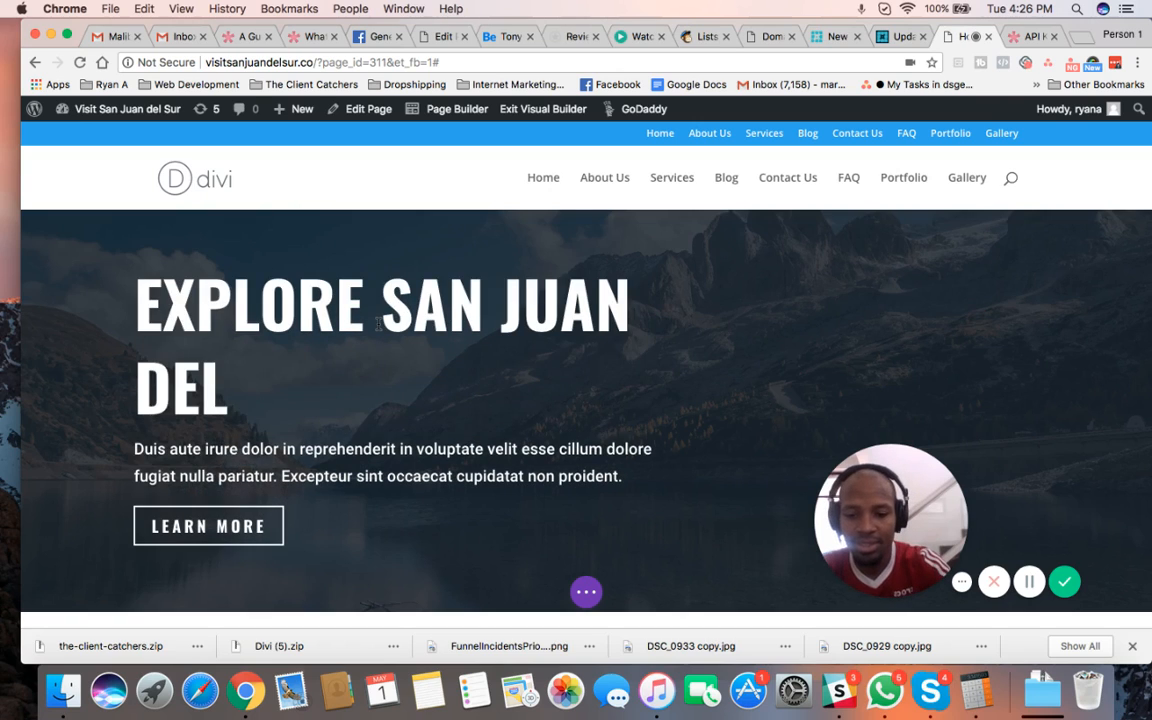
text( SUR)
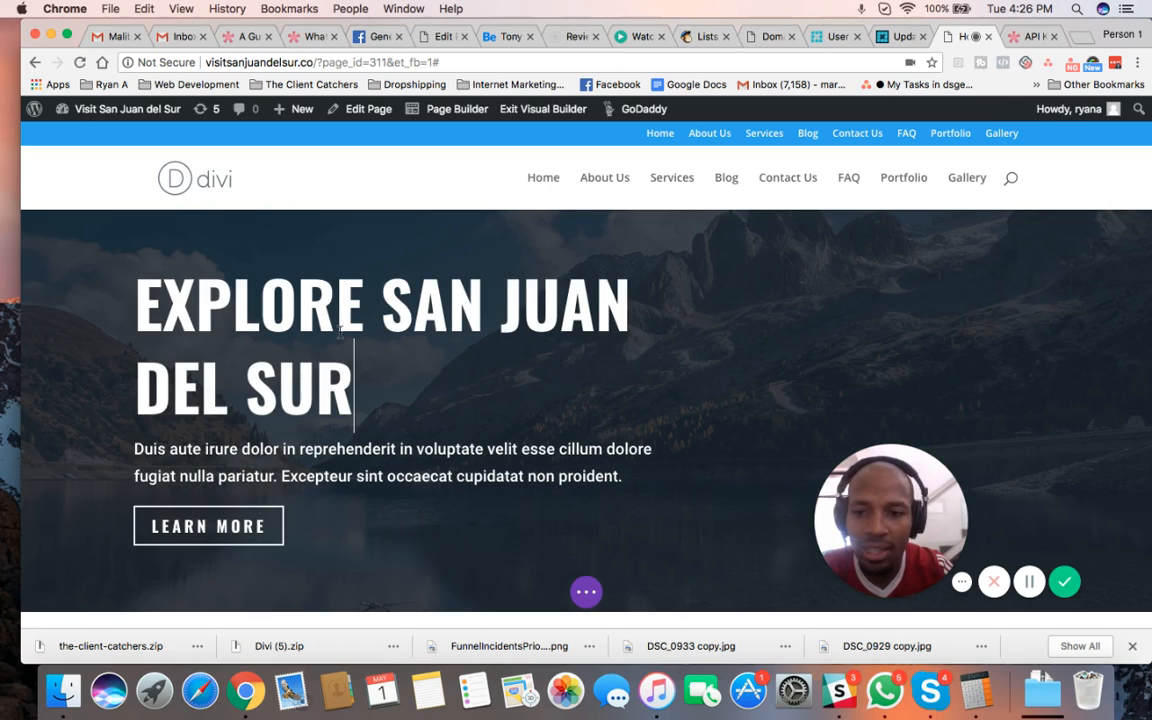
click(381, 305)
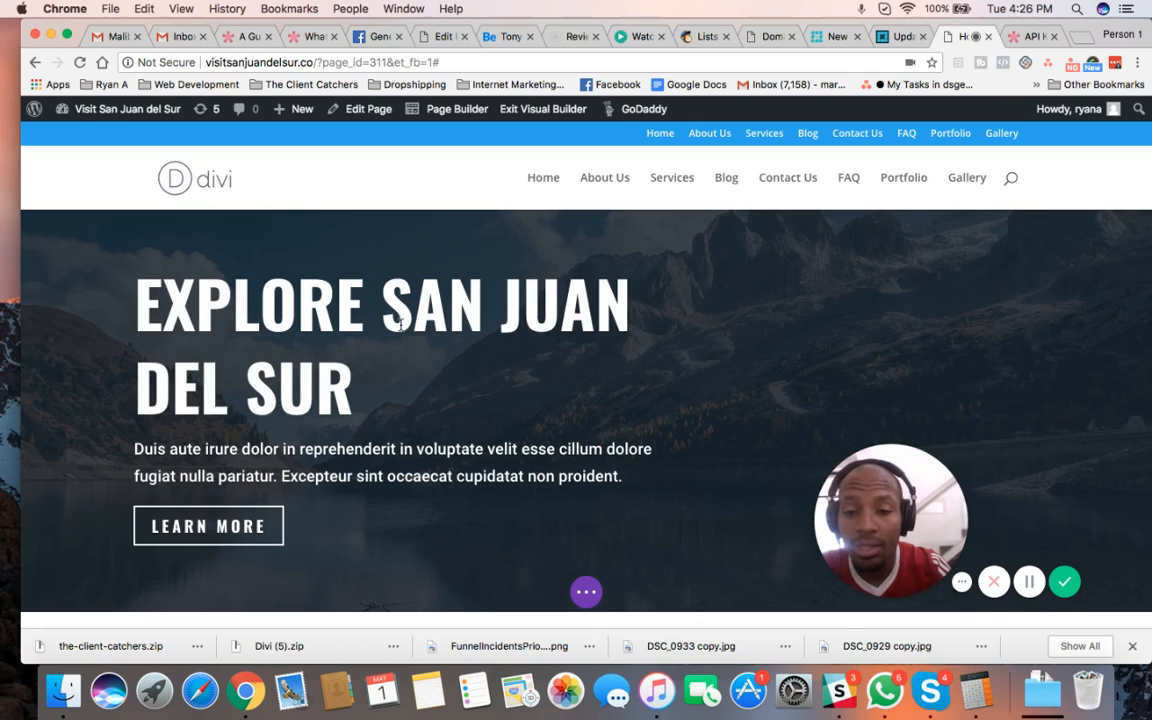
Look over the hero section and the "Discover Unlimited Beauty" section, including their section, row and module controls.
scroll(442, 370, down, 2)
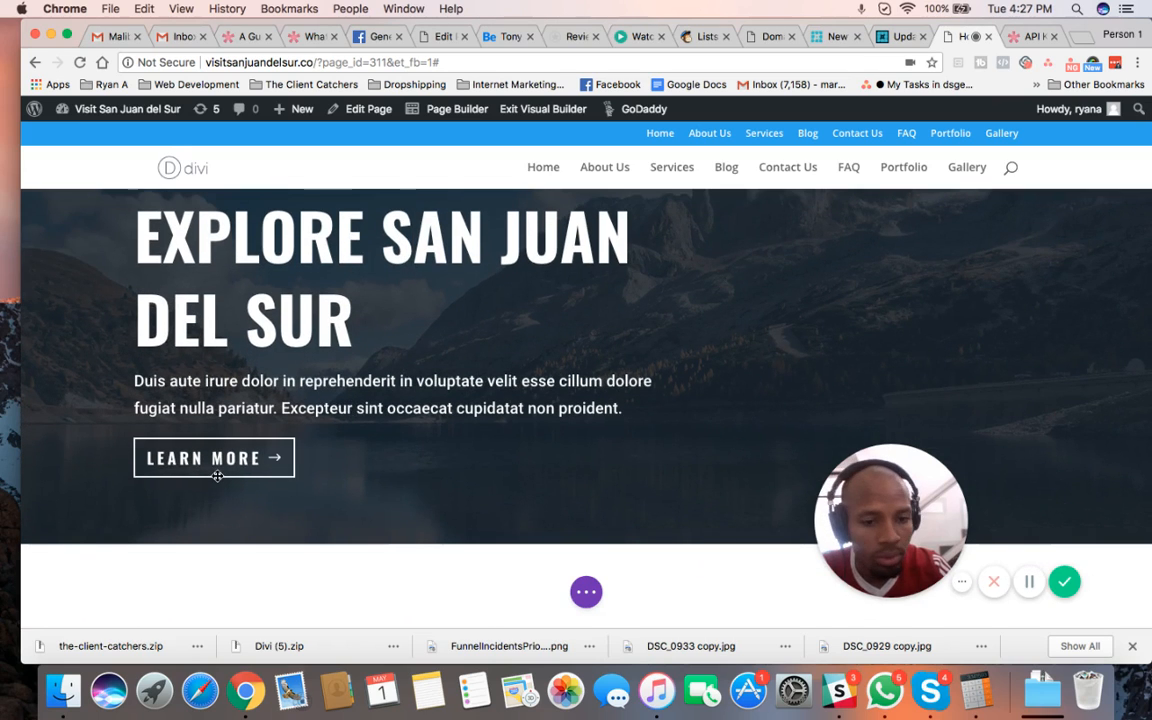
scroll(566, 442, down, 2)
scroll(566, 442, up, 3)
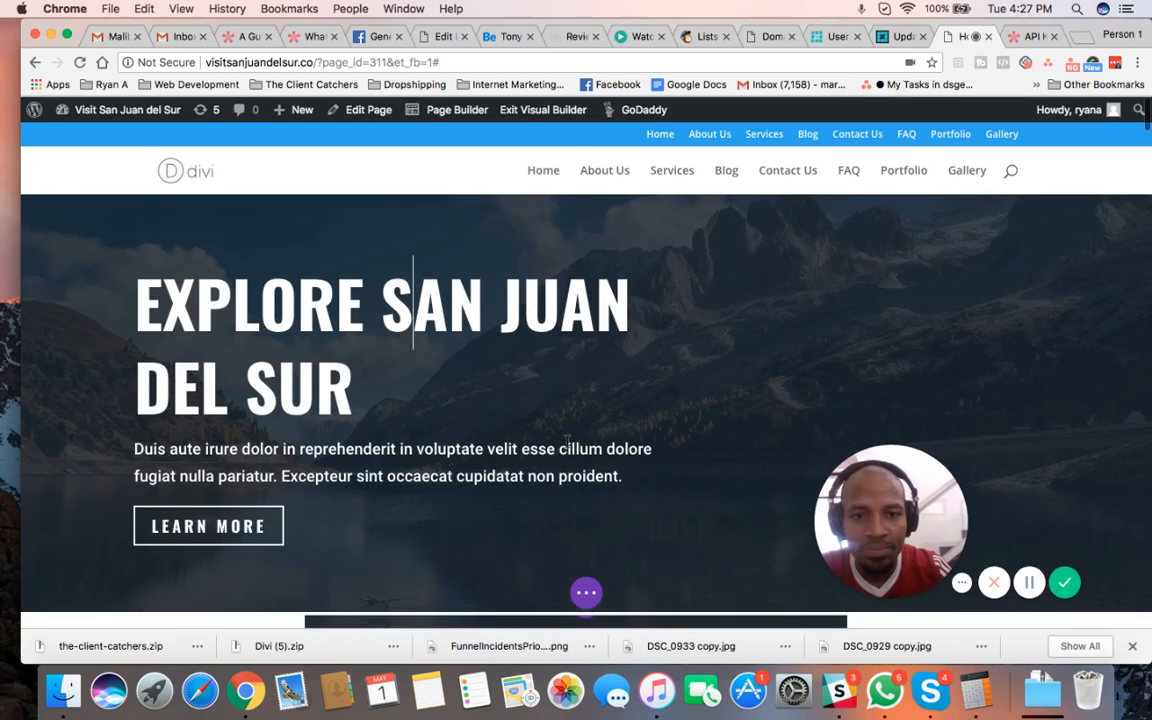
scroll(447, 499, down, 2)
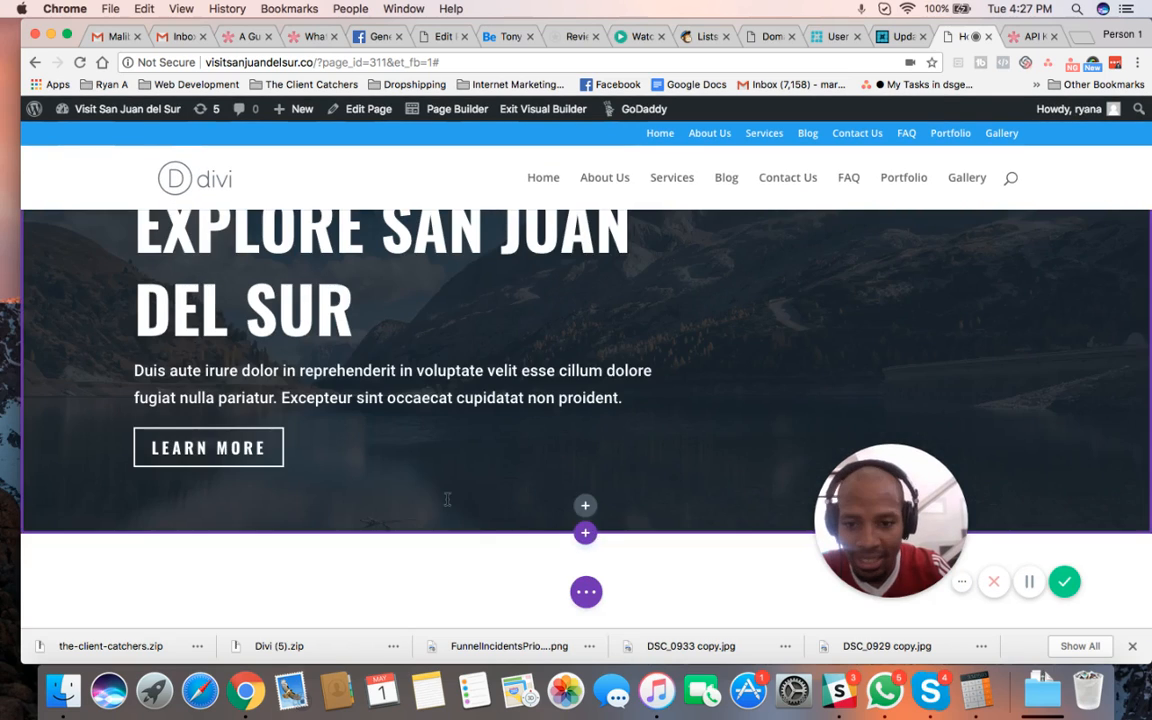
scroll(394, 557, down, 5)
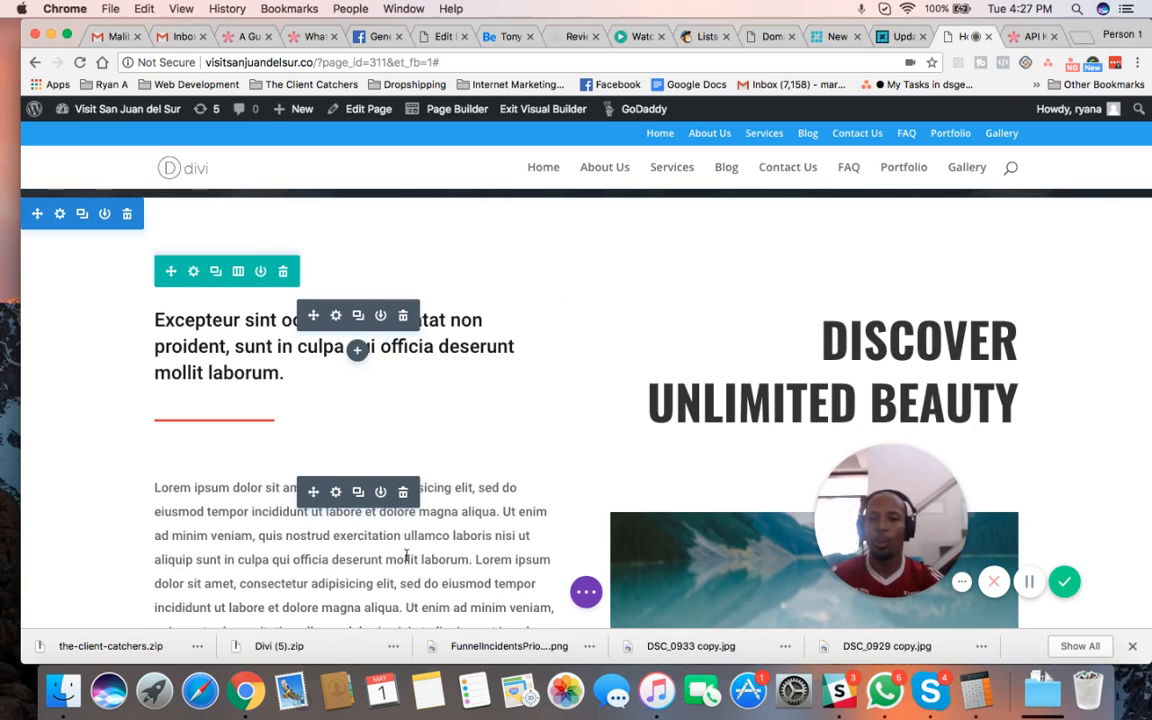
scroll(175, 365, up, 1)
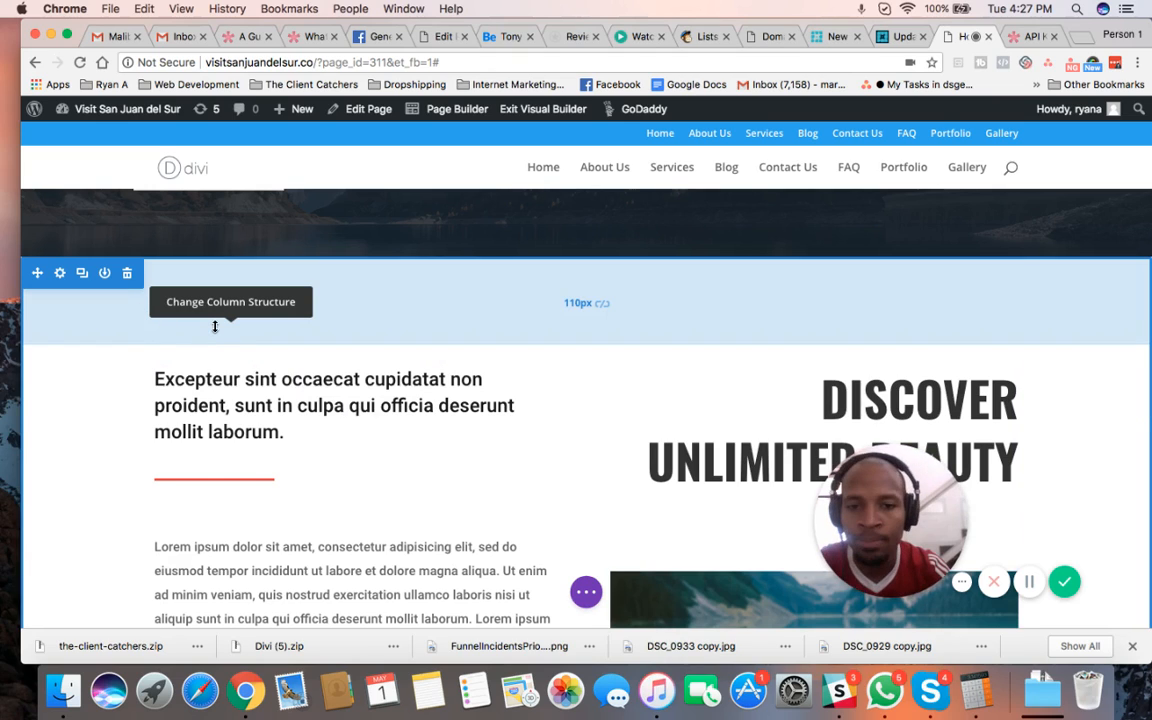
scroll(214, 326, up, 2)
scroll(214, 326, down, 2)
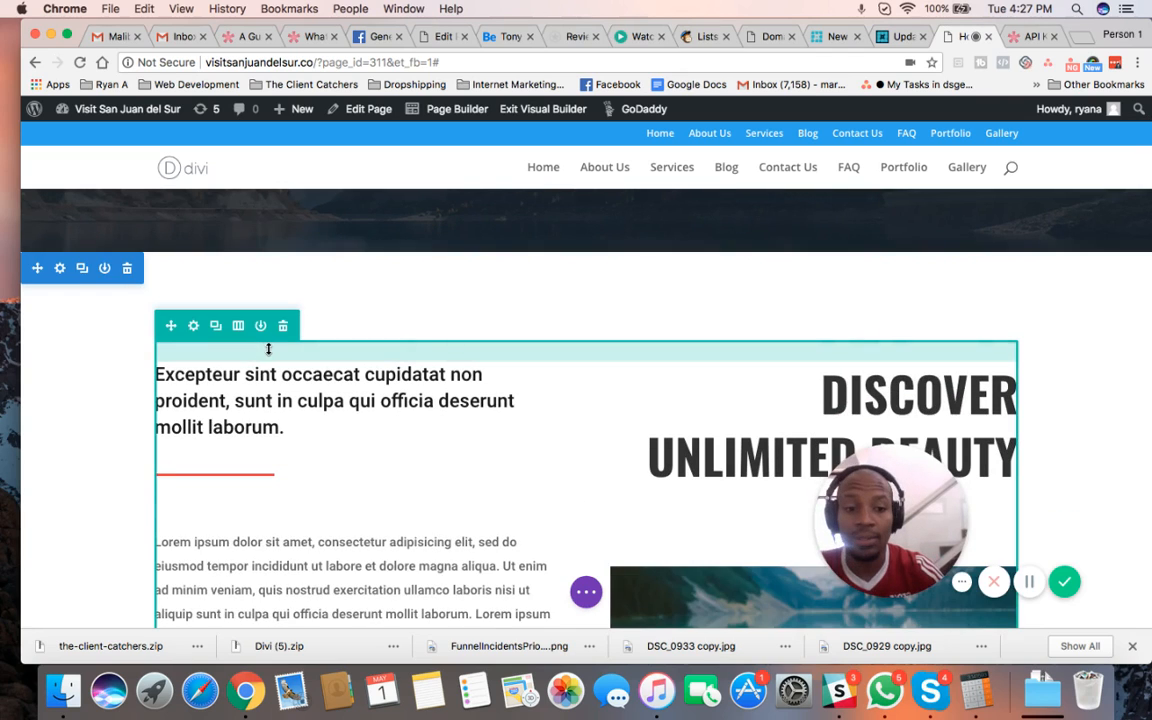
scroll(268, 348, down, 2)
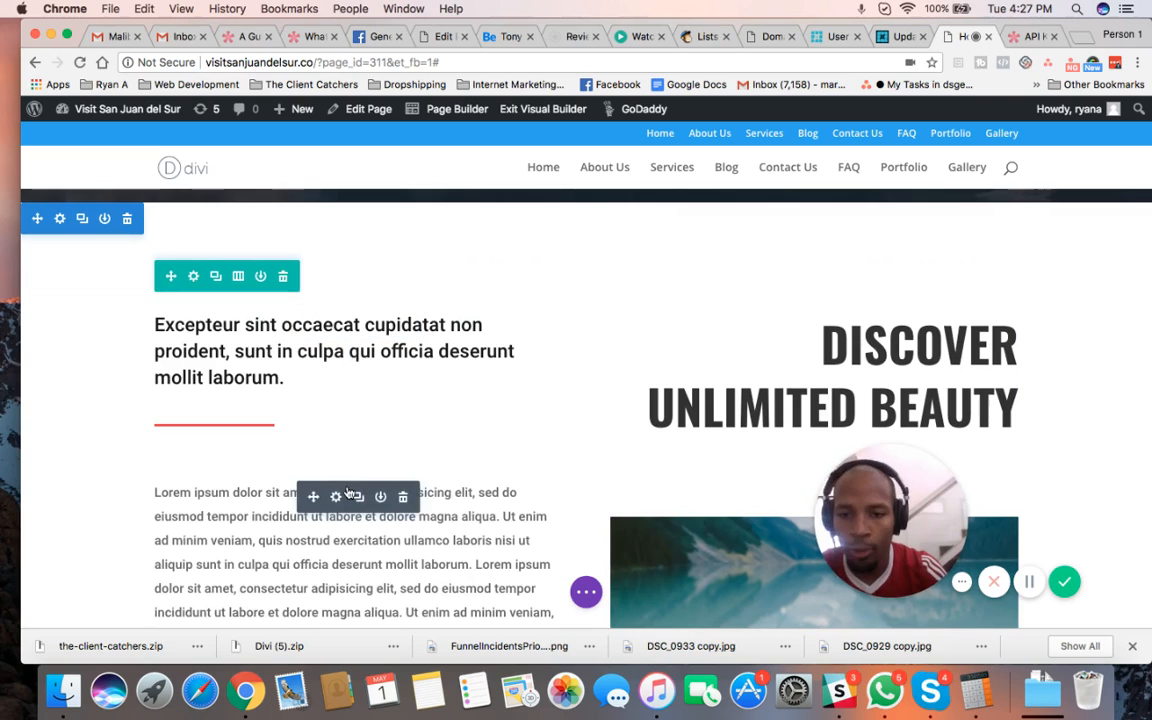
Insert a regular section with a row of two equal columns directly above the Top Destinations section.
scroll(306, 453, down, 5)
scroll(674, 588, down, 20)
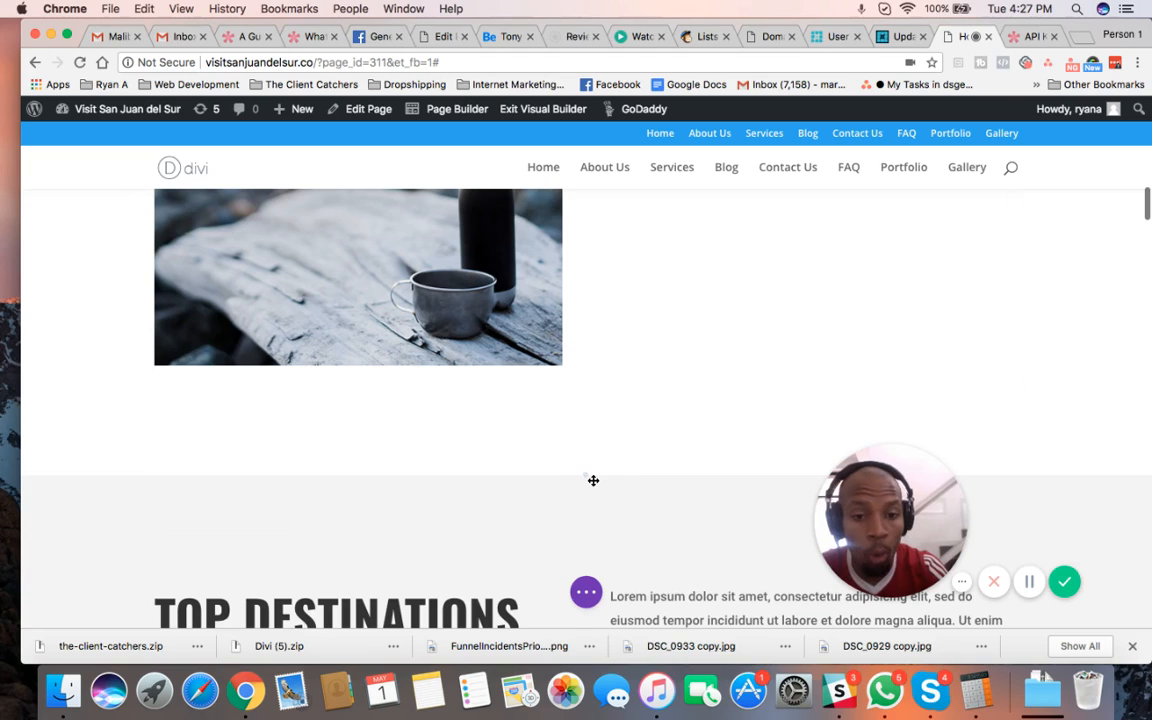
click(586, 473)
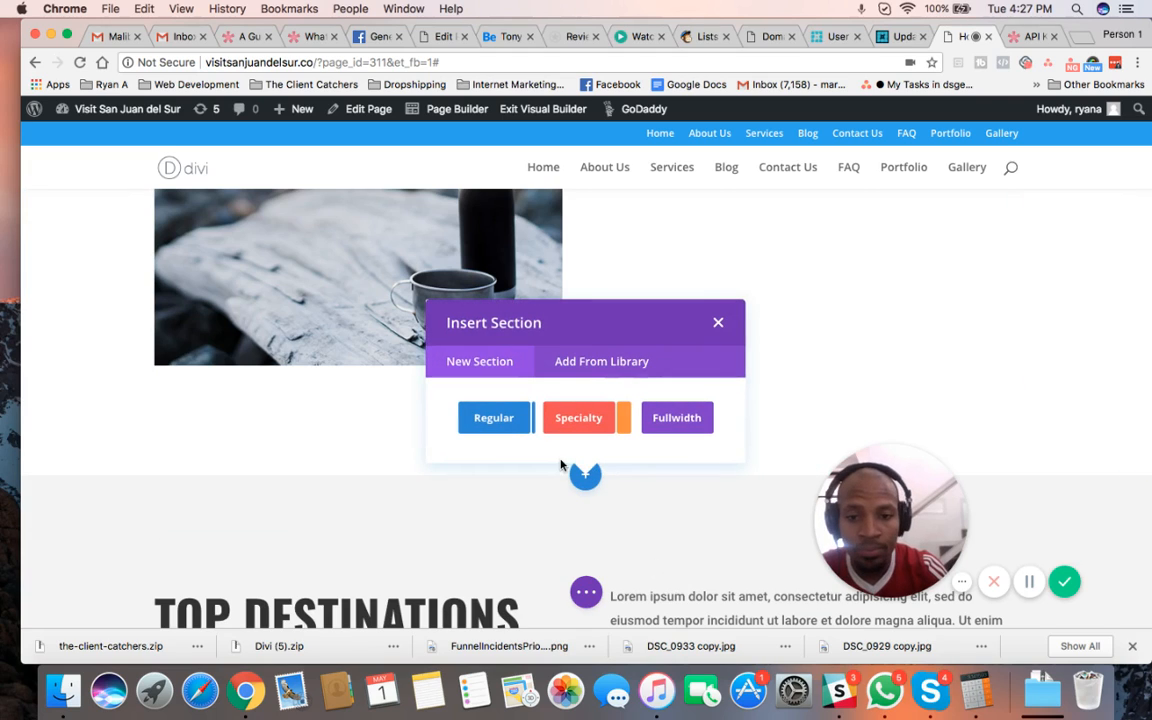
click(494, 418)
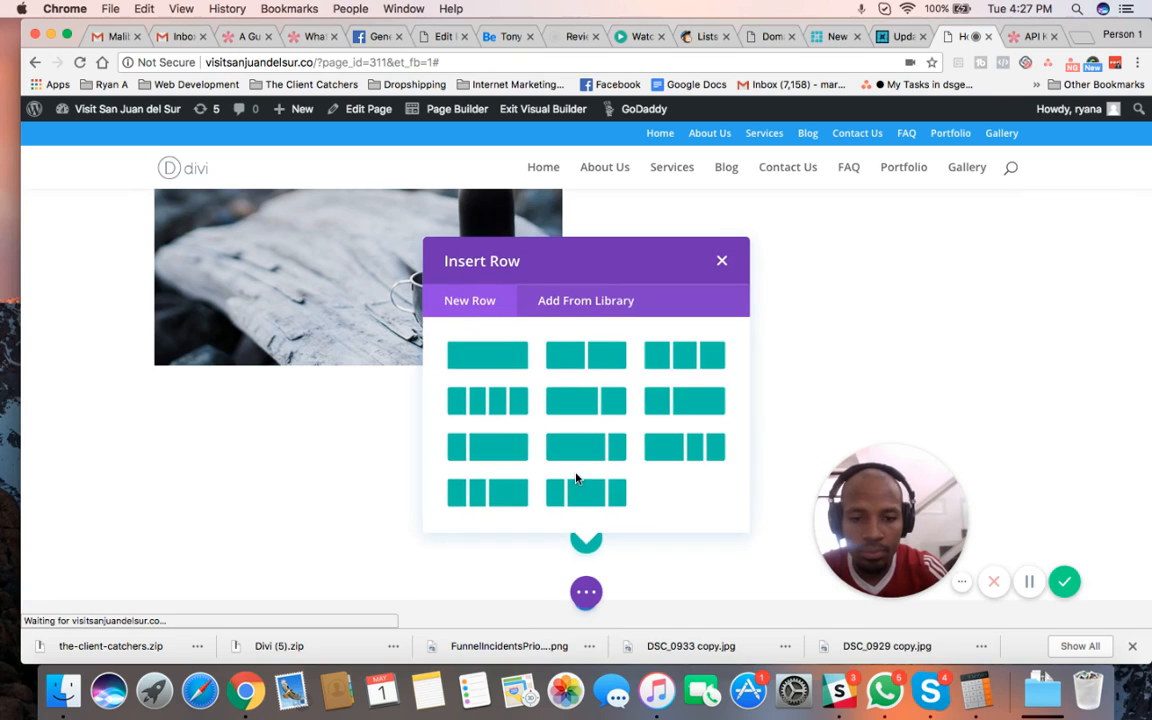
click(585, 358)
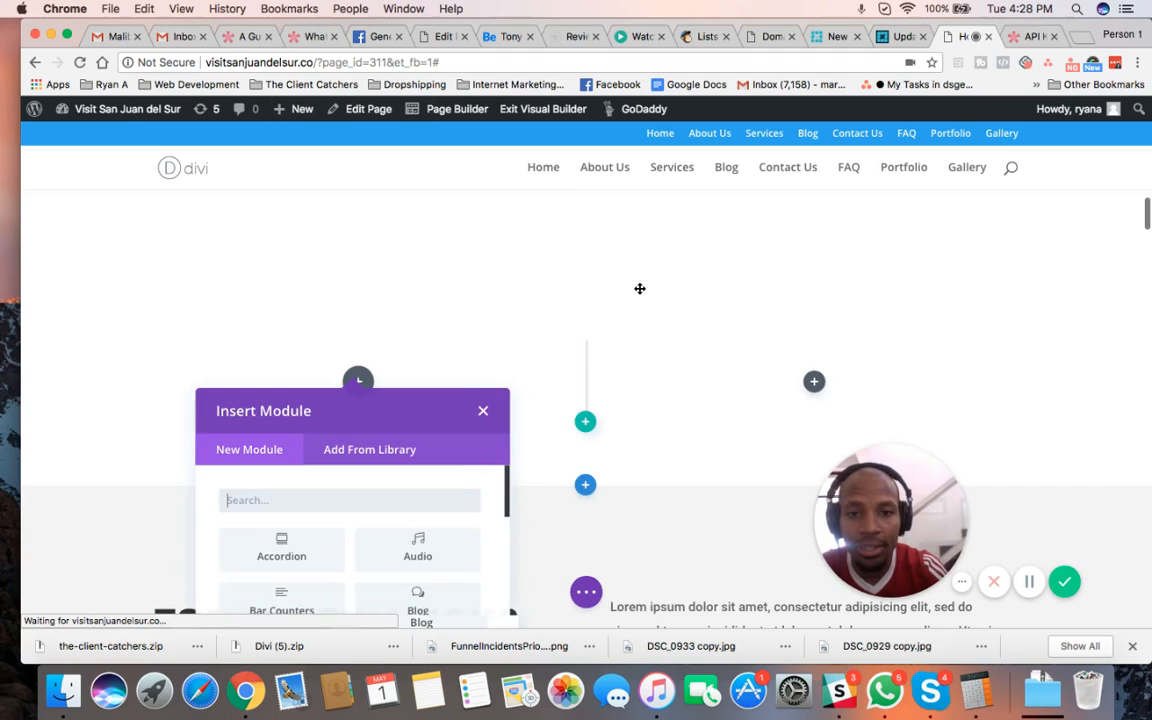
Look through the modules available for the new row's first column, from Accordion to Shop, and close the list without inserting one.
scroll(465, 410, down, 2)
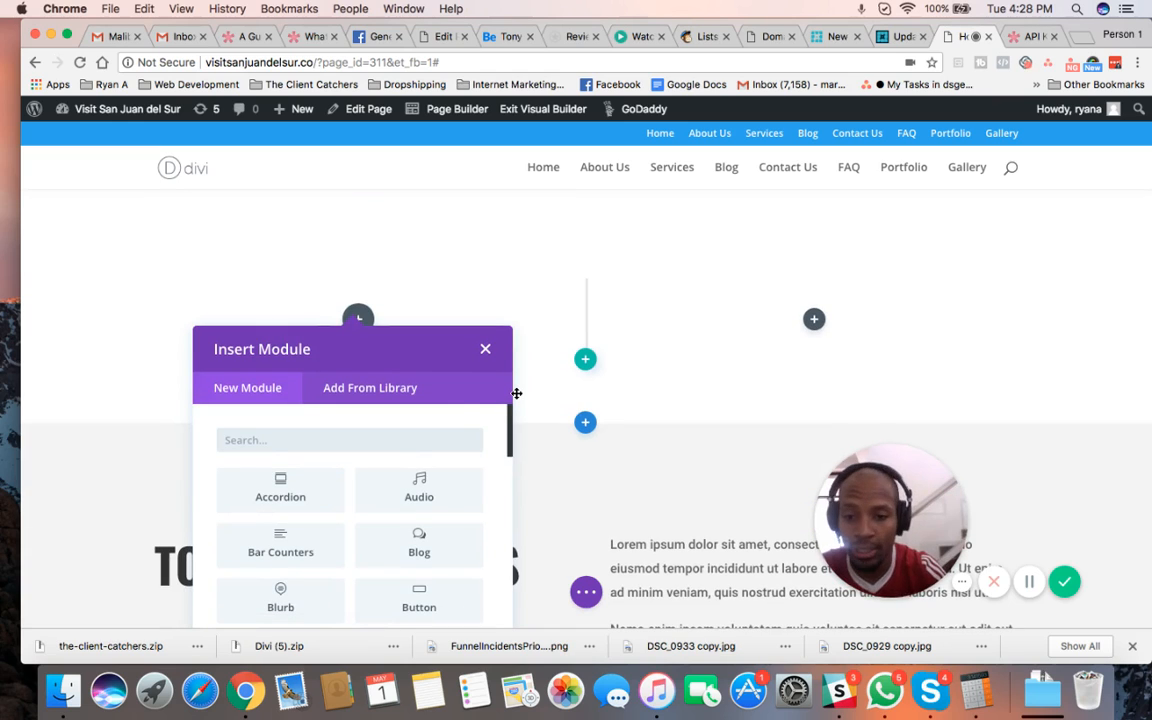
scroll(419, 490, down, 2)
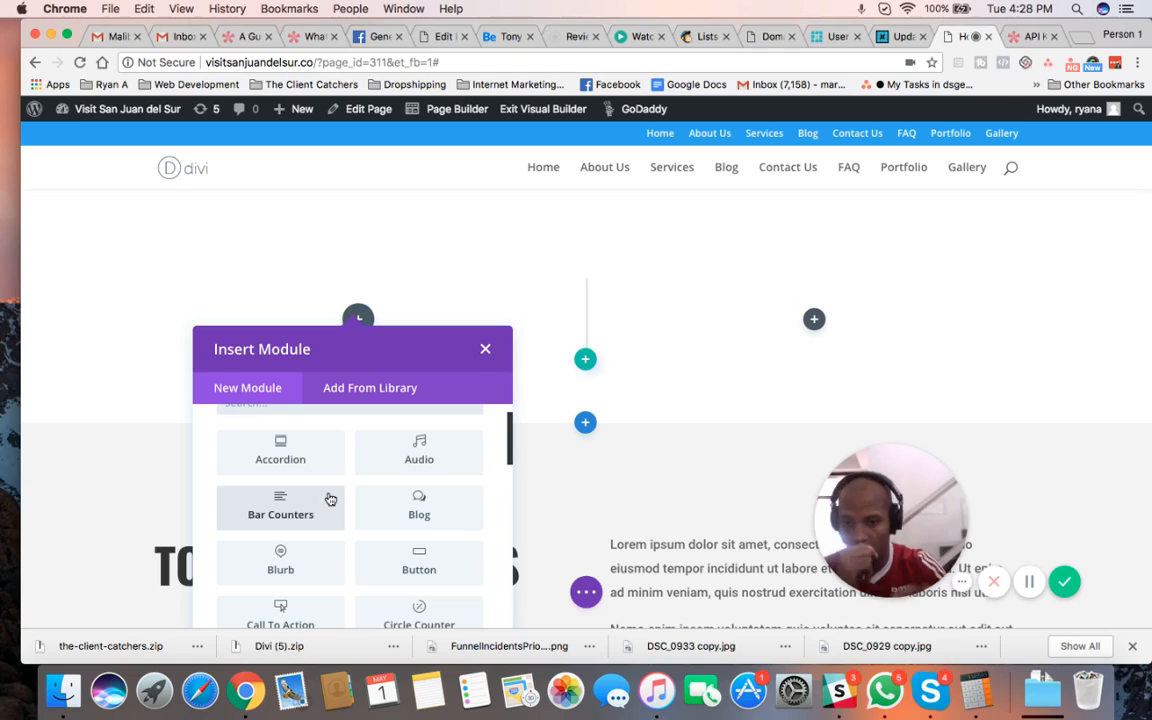
scroll(330, 499, down, 1)
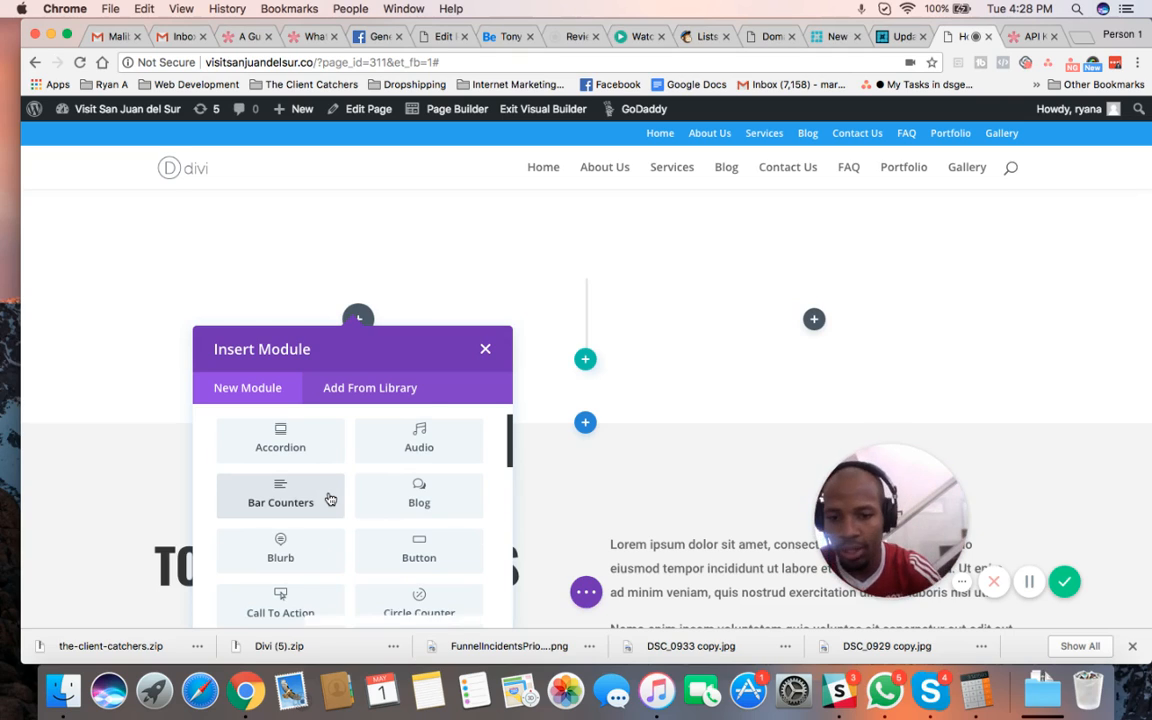
scroll(400, 511, down, 3)
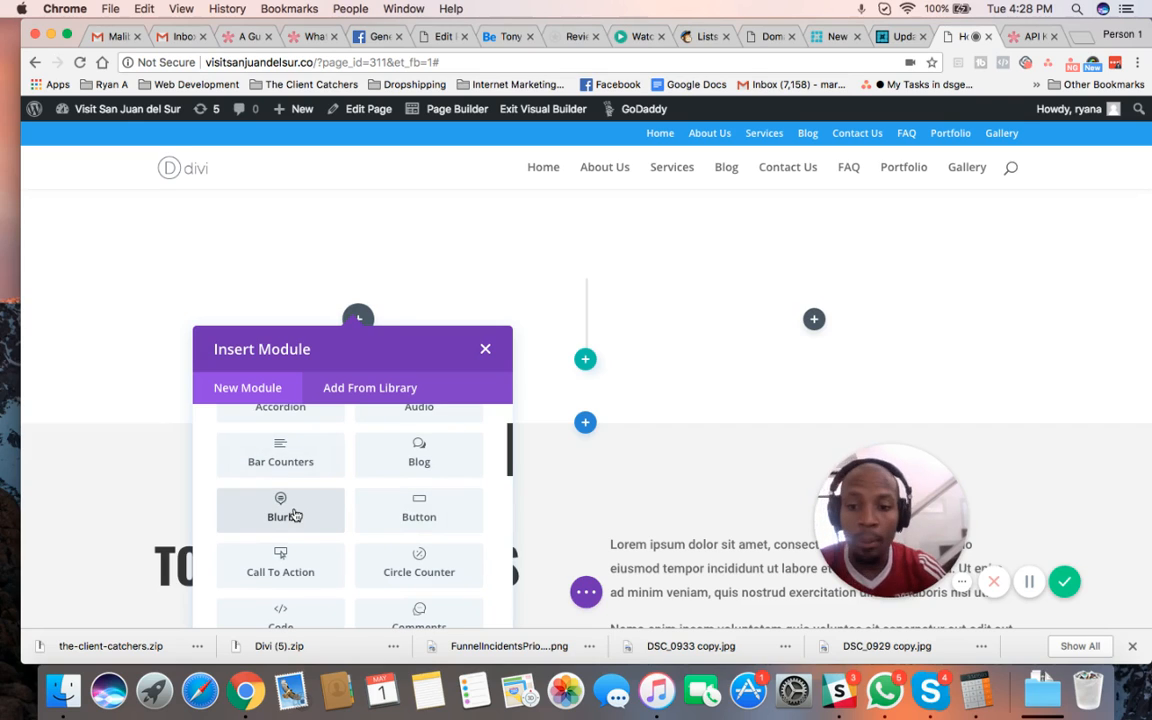
scroll(294, 515, up, 2)
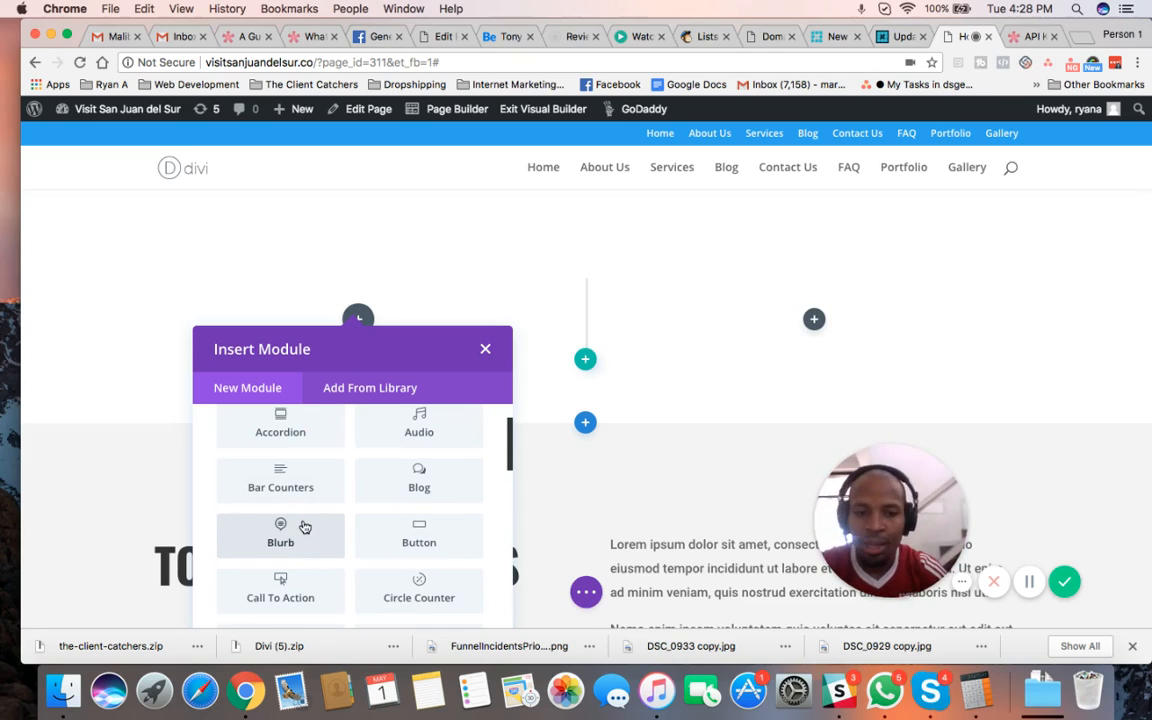
scroll(304, 527, down, 2)
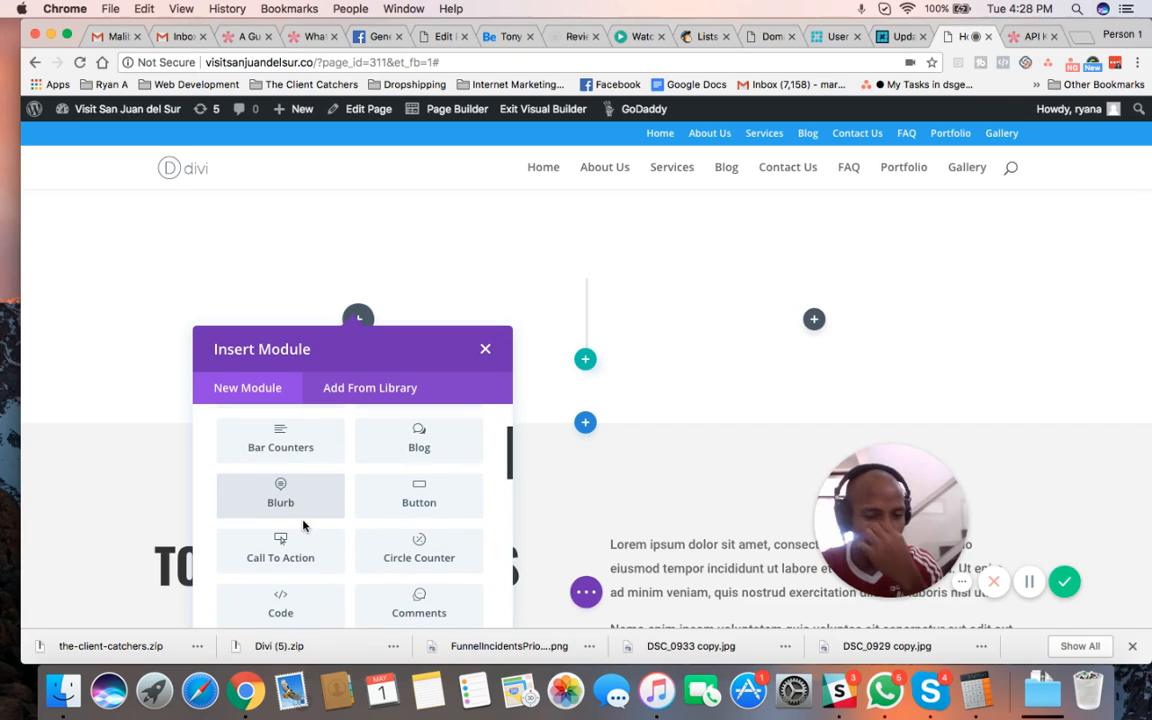
scroll(304, 527, down, 2)
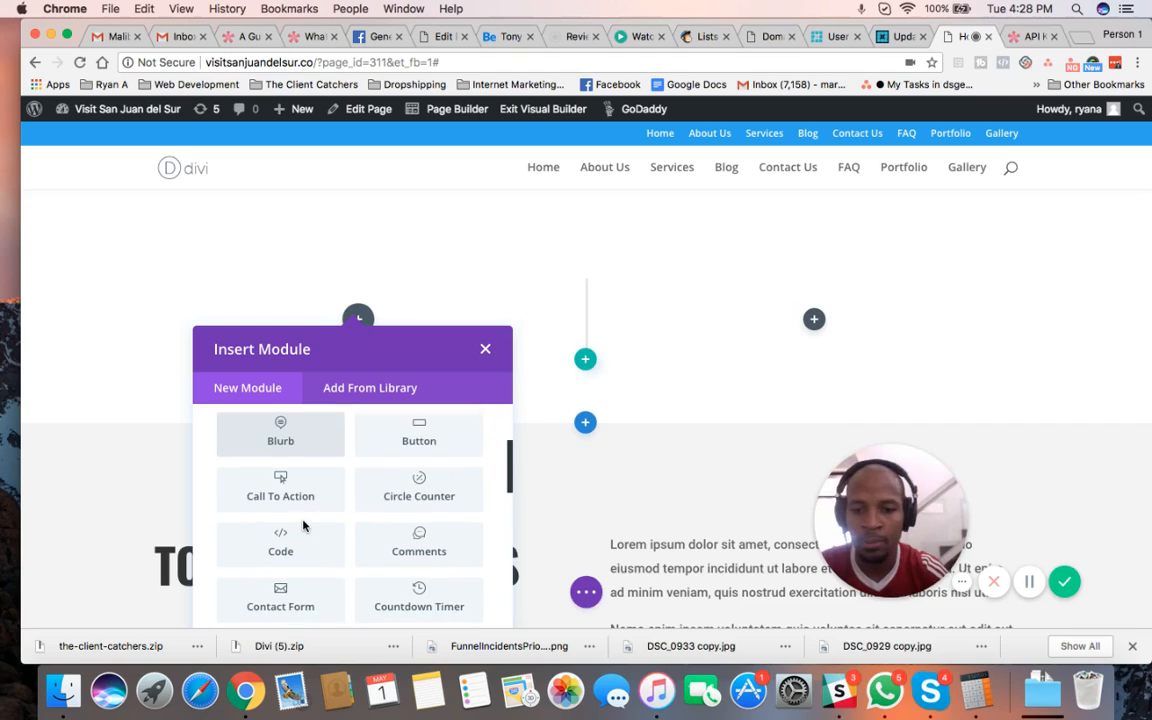
scroll(304, 527, down, 2)
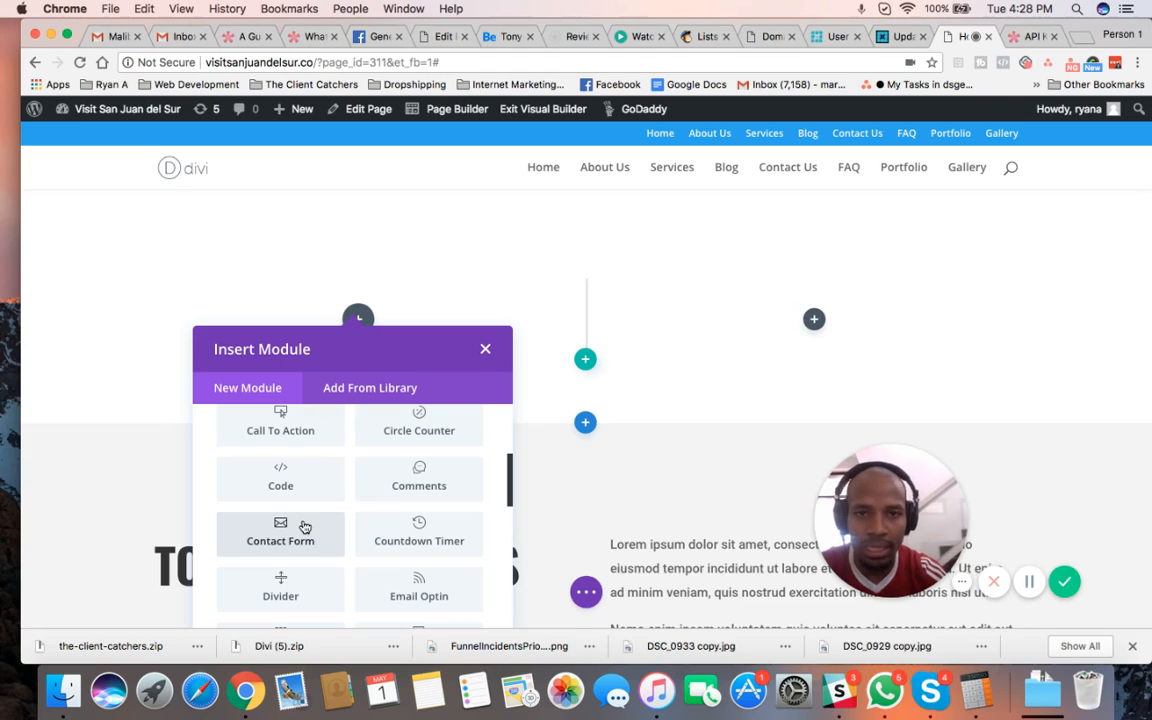
scroll(304, 527, down, 2)
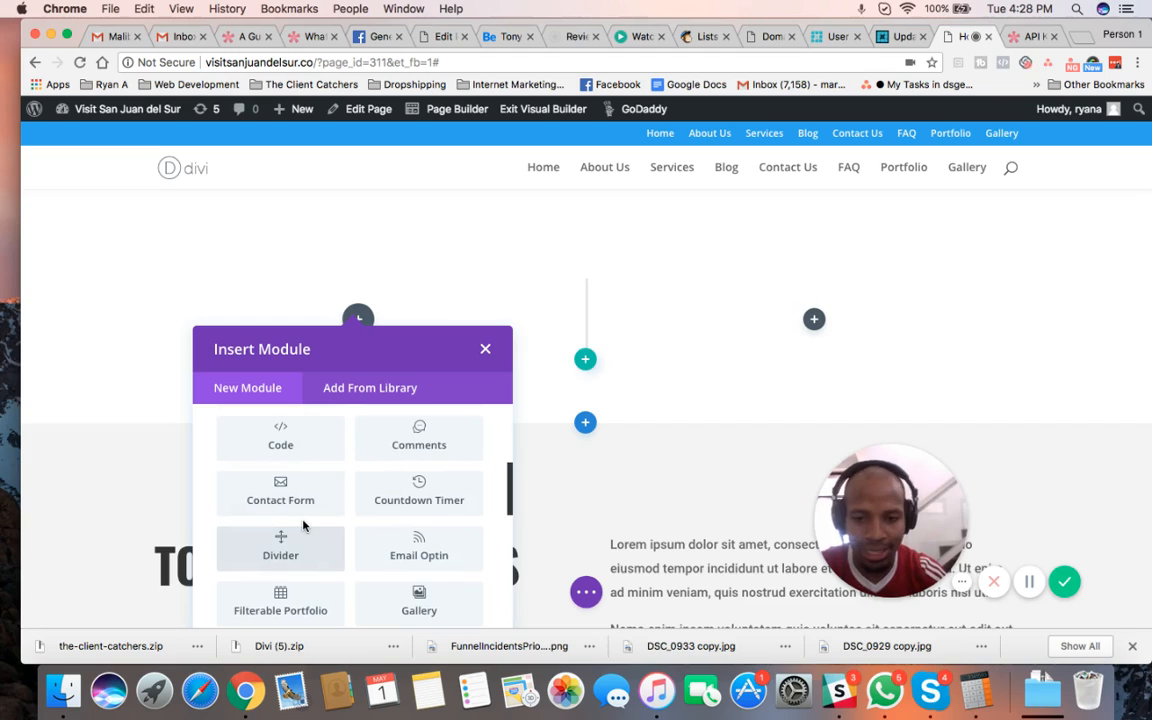
scroll(304, 527, down, 2)
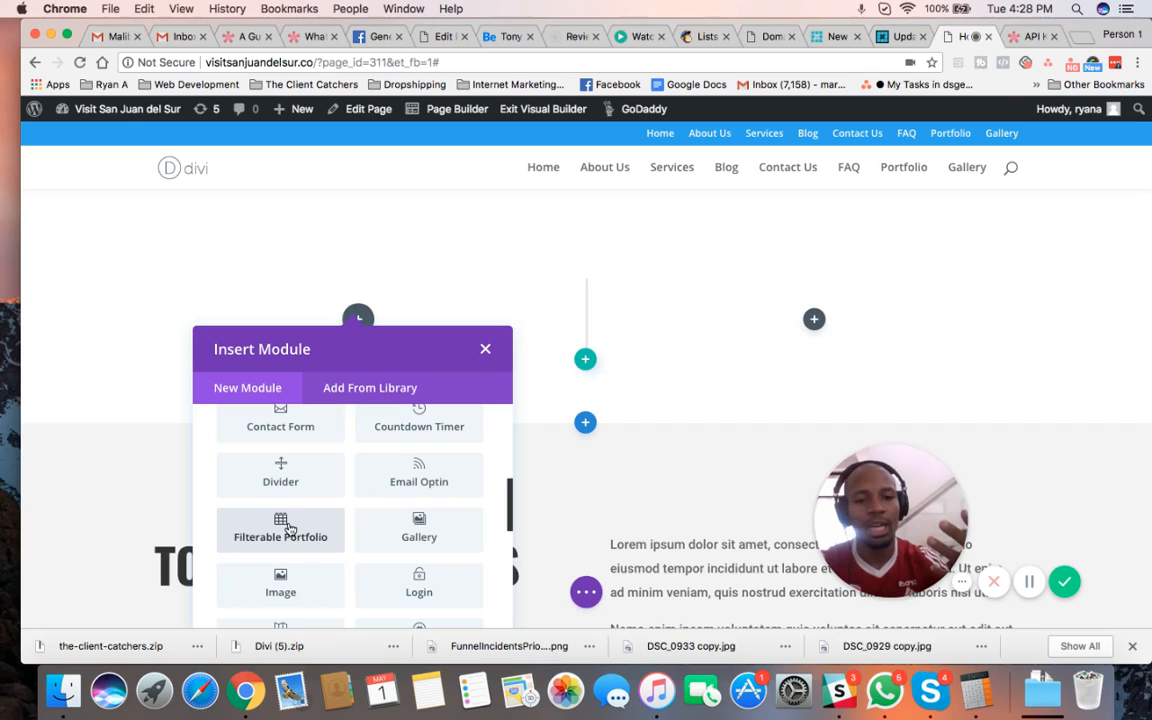
scroll(287, 530, down, 2)
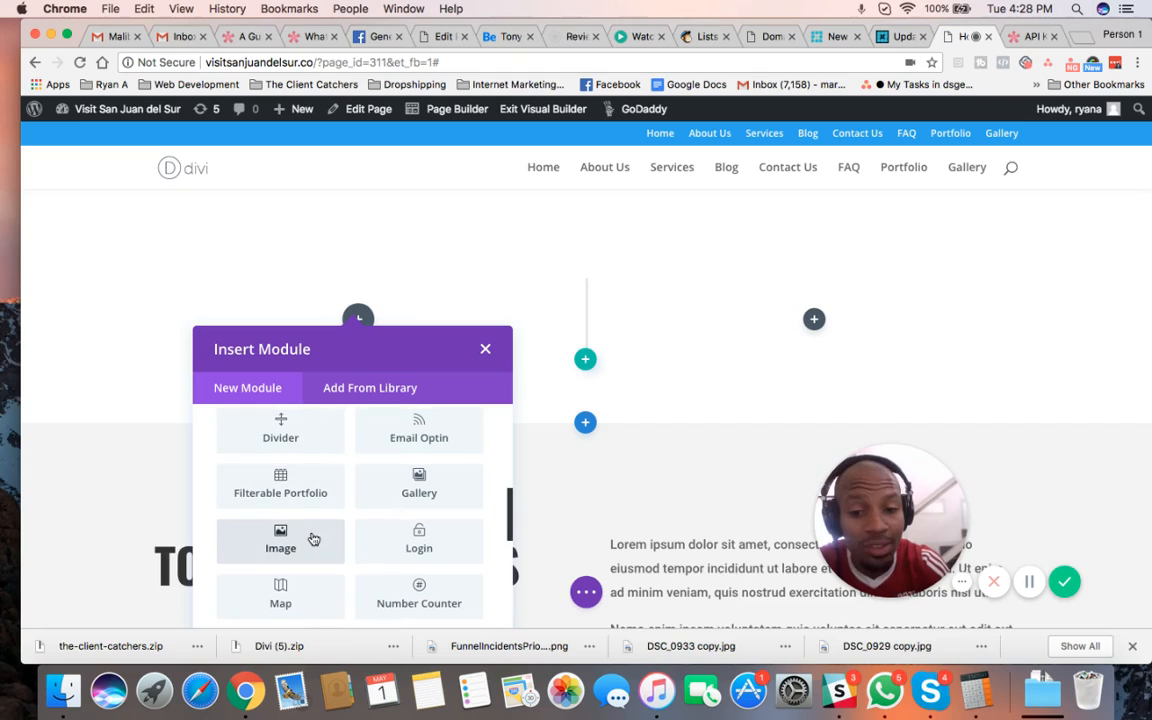
scroll(288, 552, down, 4)
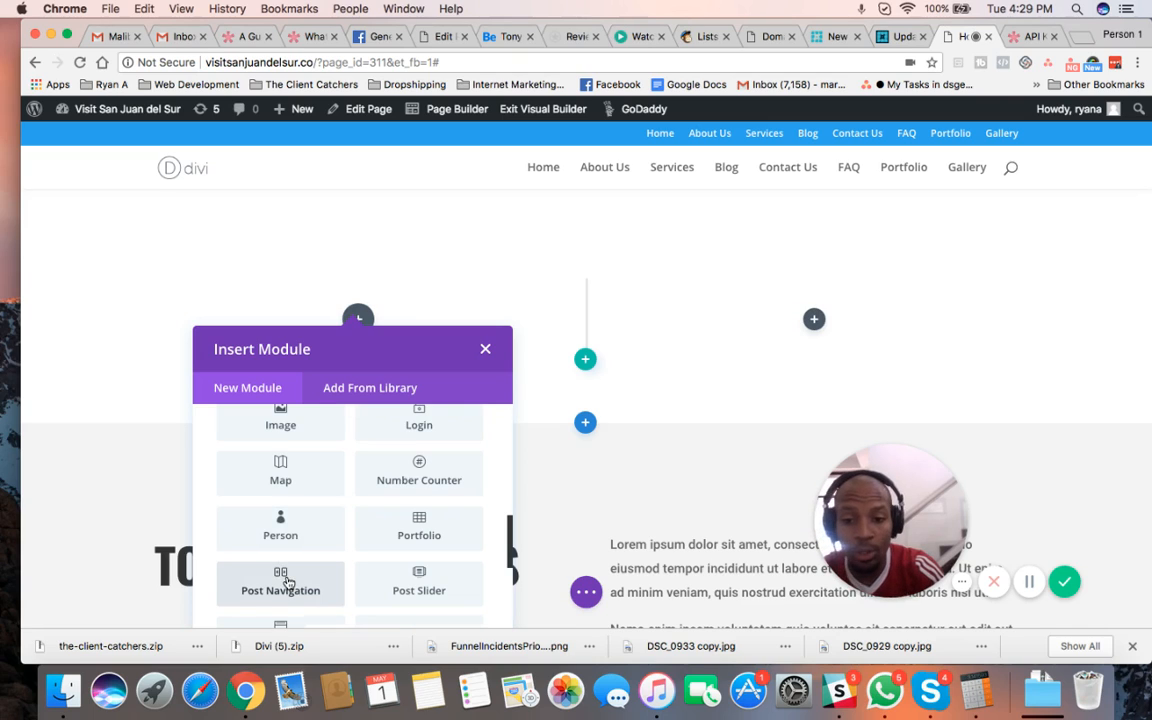
scroll(286, 582, down, 1)
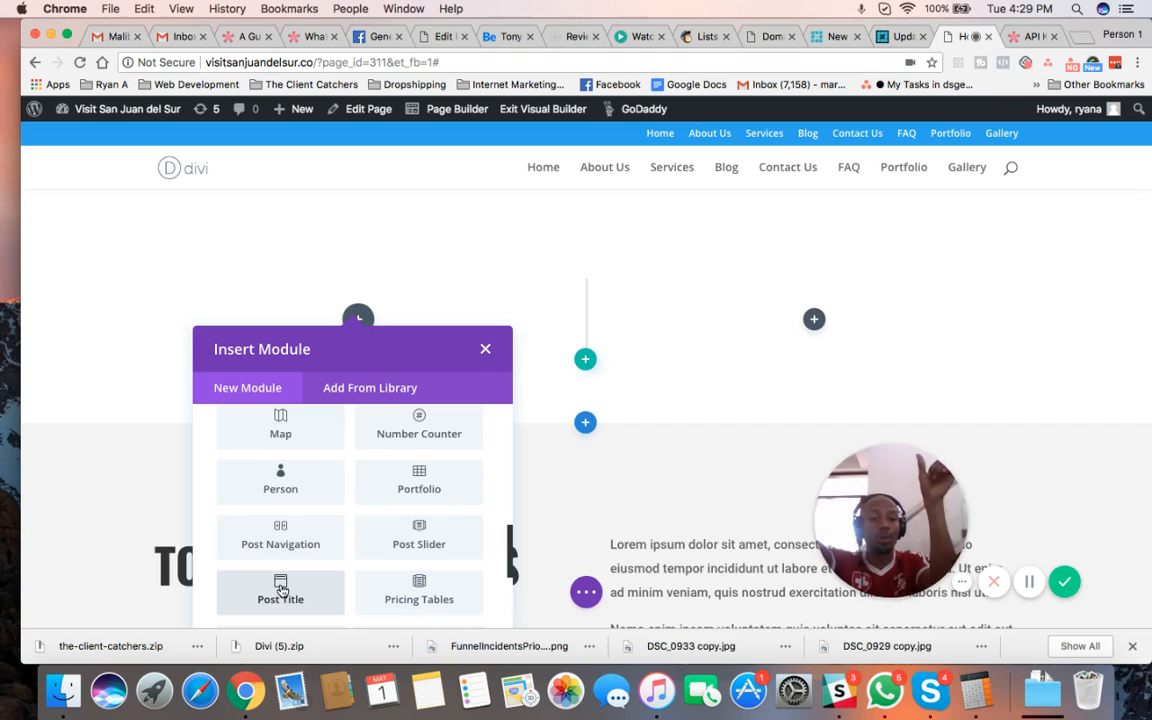
scroll(282, 591, down, 1)
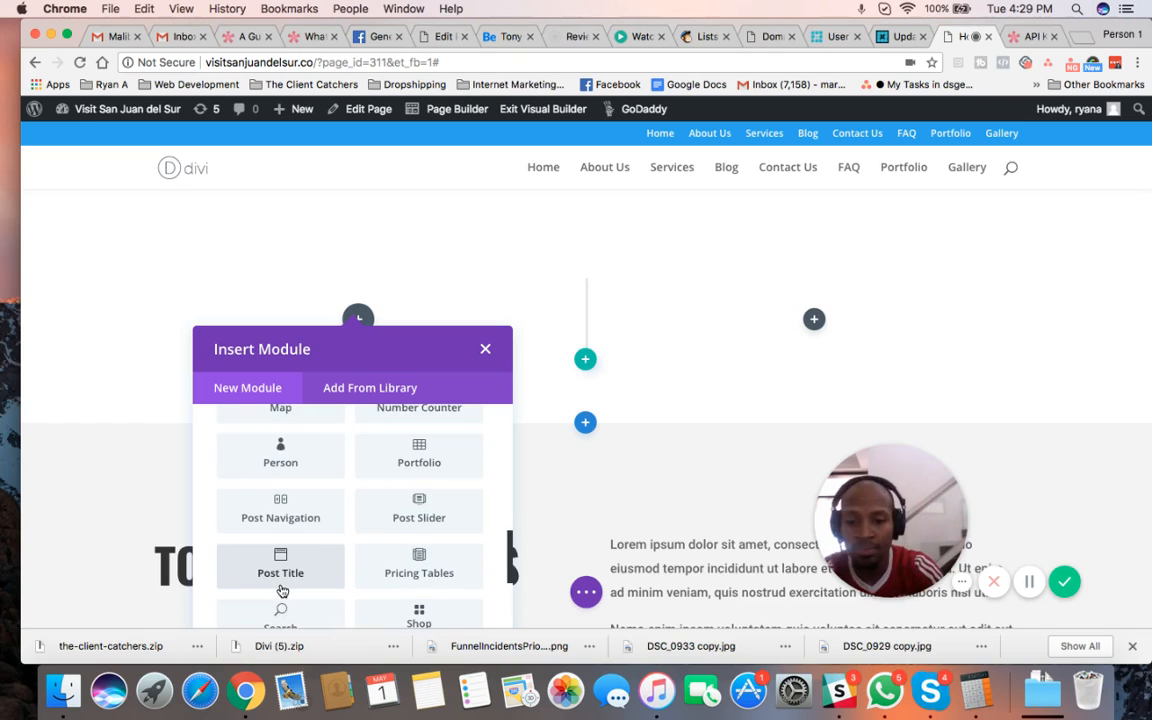
scroll(282, 591, down, 2)
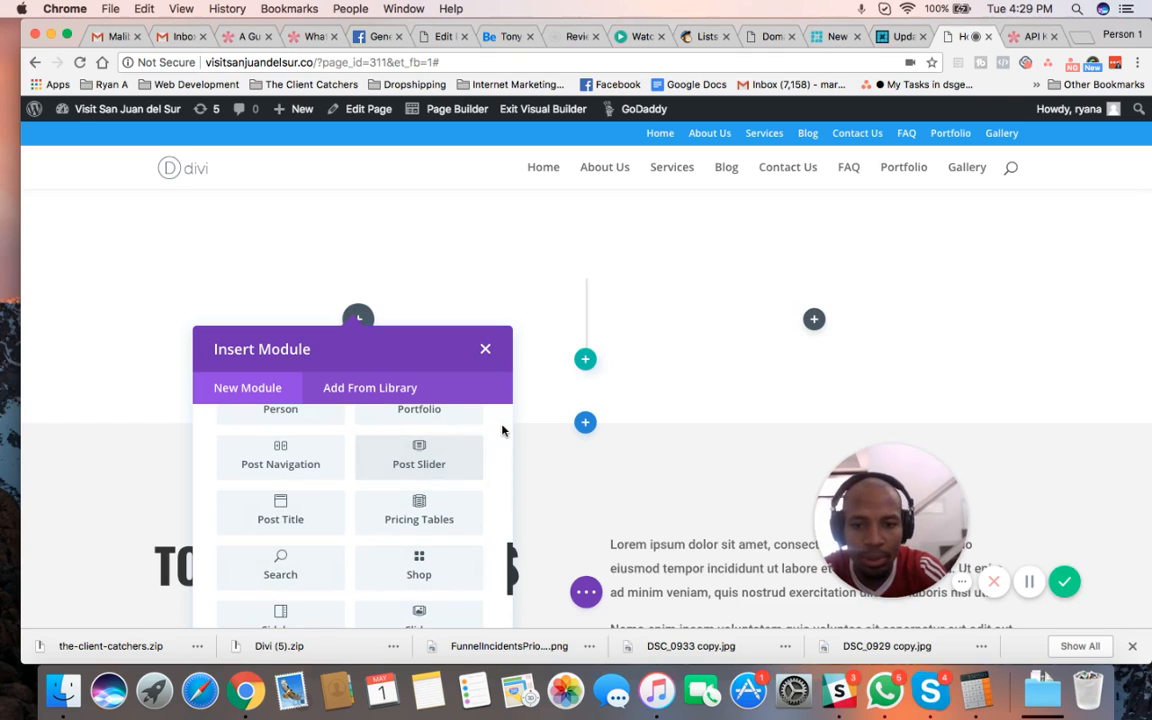
click(485, 348)
scroll(655, 391, up, 2)
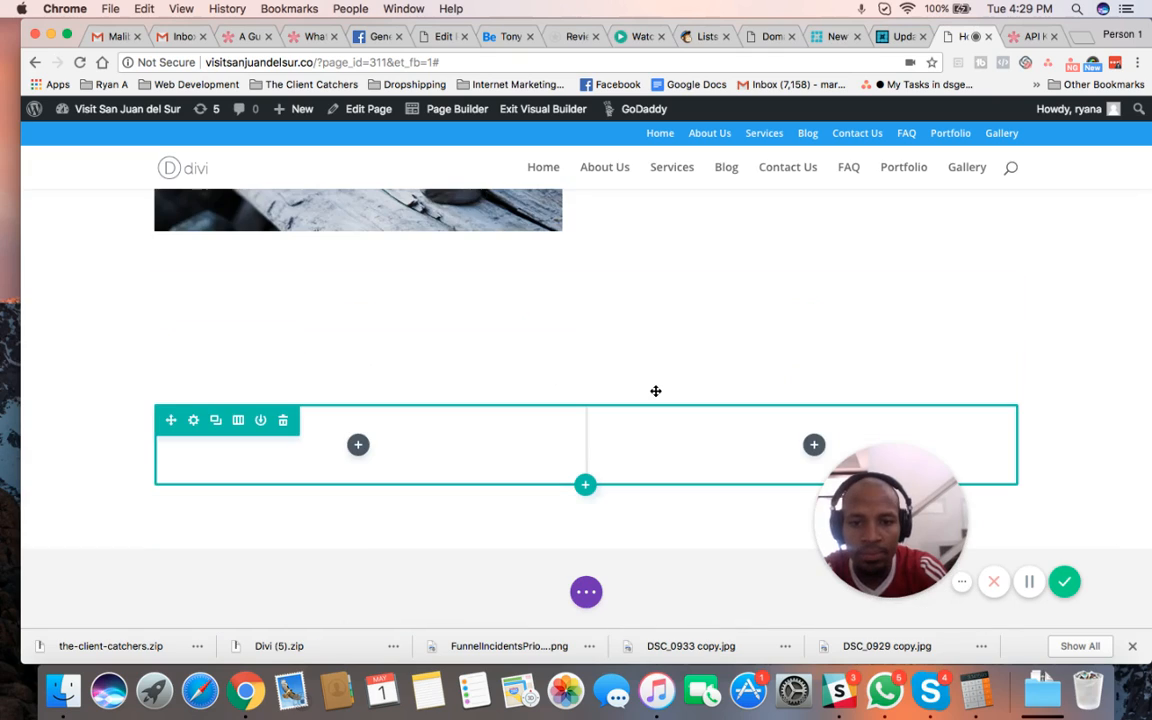
Delete the empty two-column section directly above the Top Destinations section.
mouse_move(414, 416)
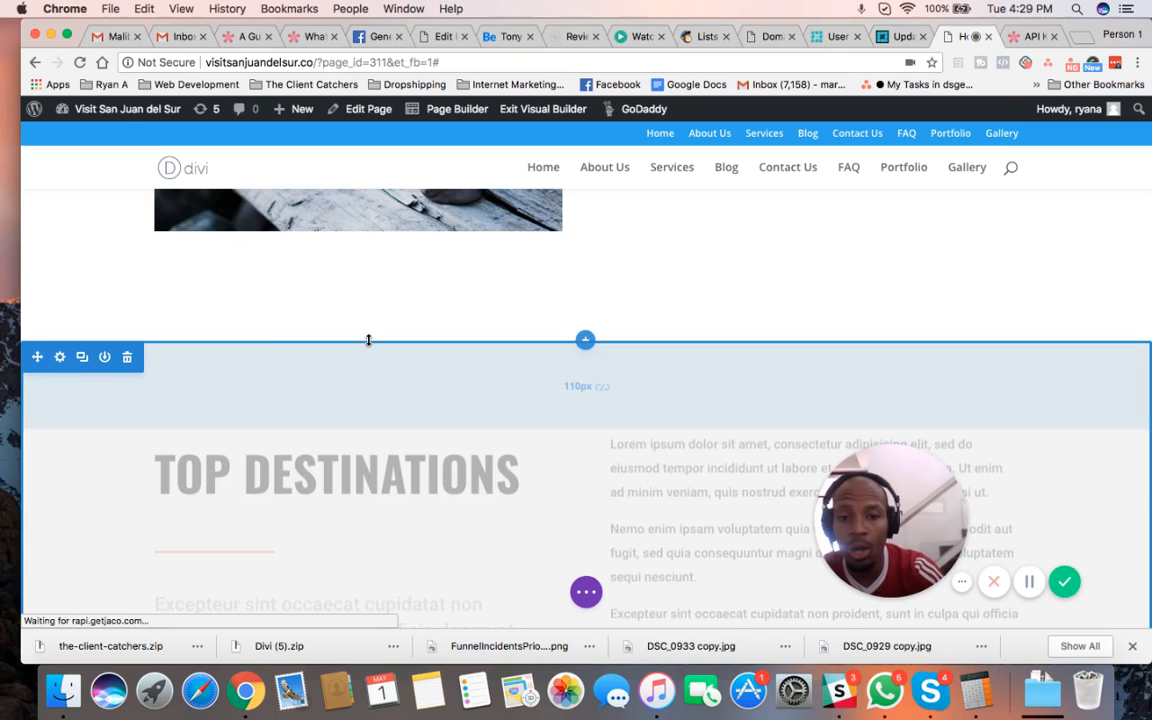
scroll(368, 341, up, 1)
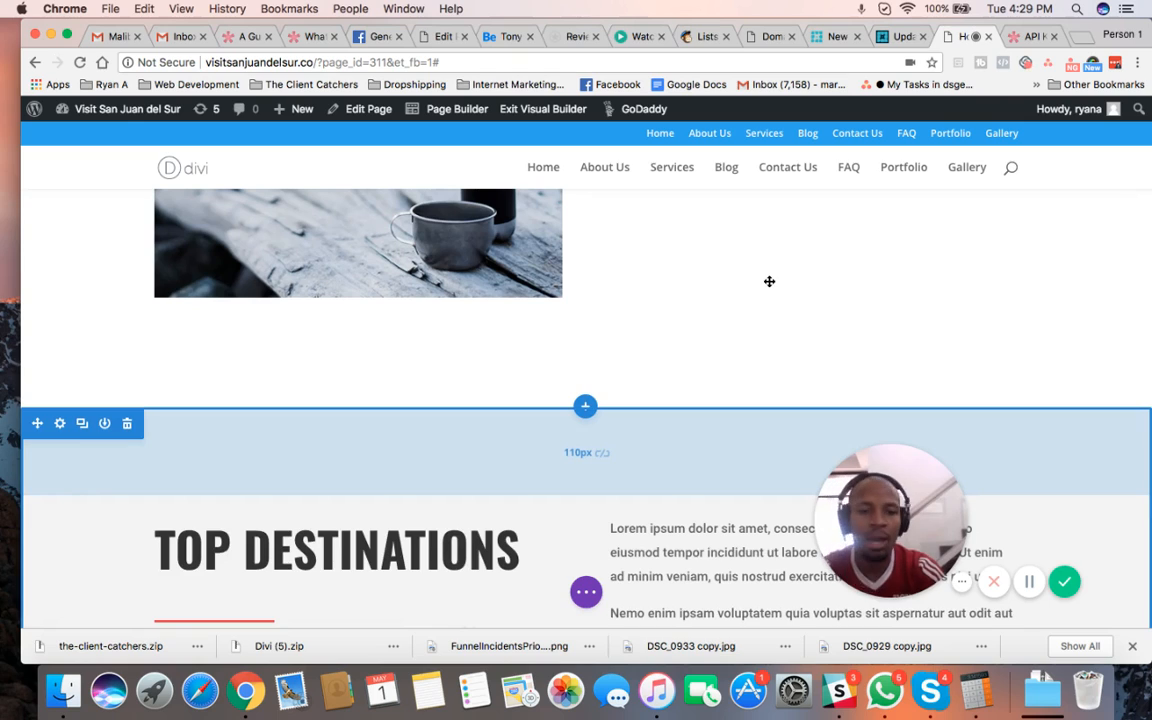
Look over the whole home page, from the hero section down to the newsletter footer and back.
scroll(769, 281, up, 5)
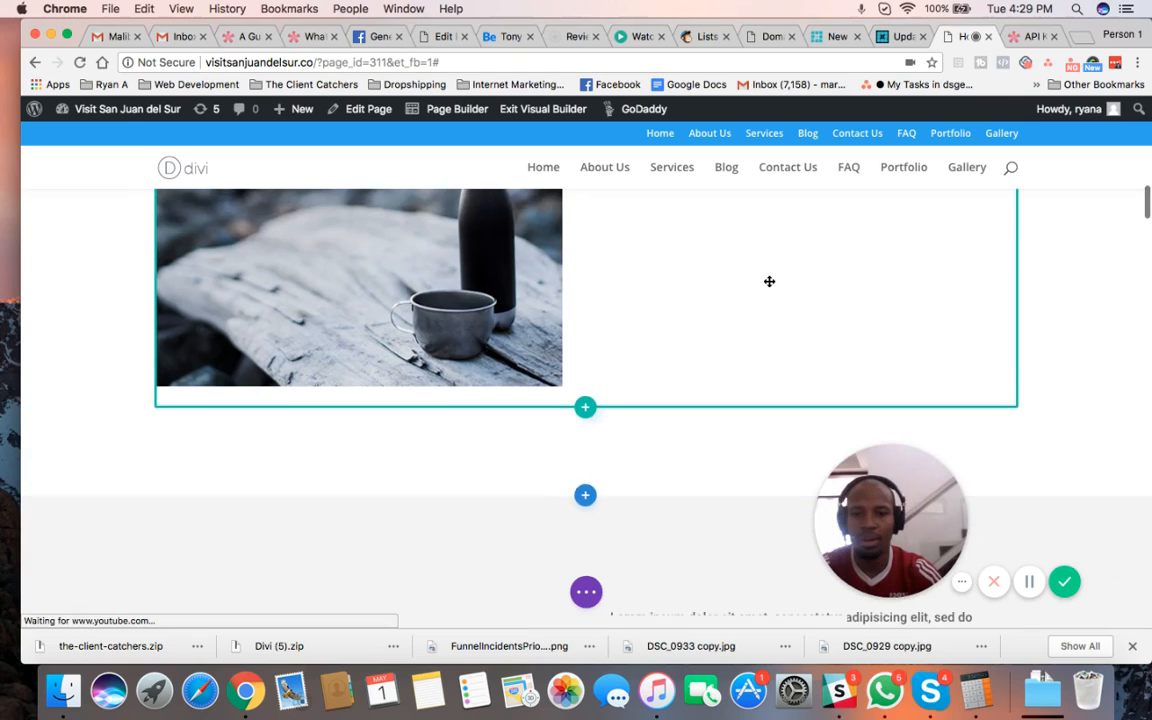
scroll(769, 281, up, 10)
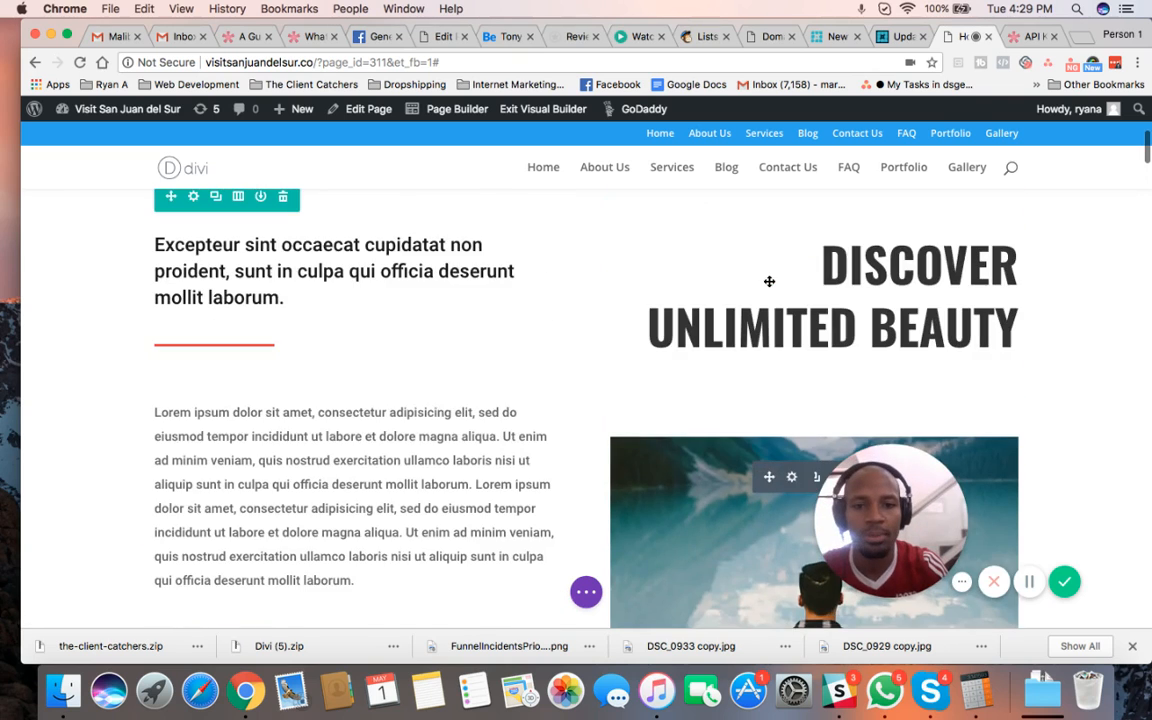
scroll(769, 281, up, 8)
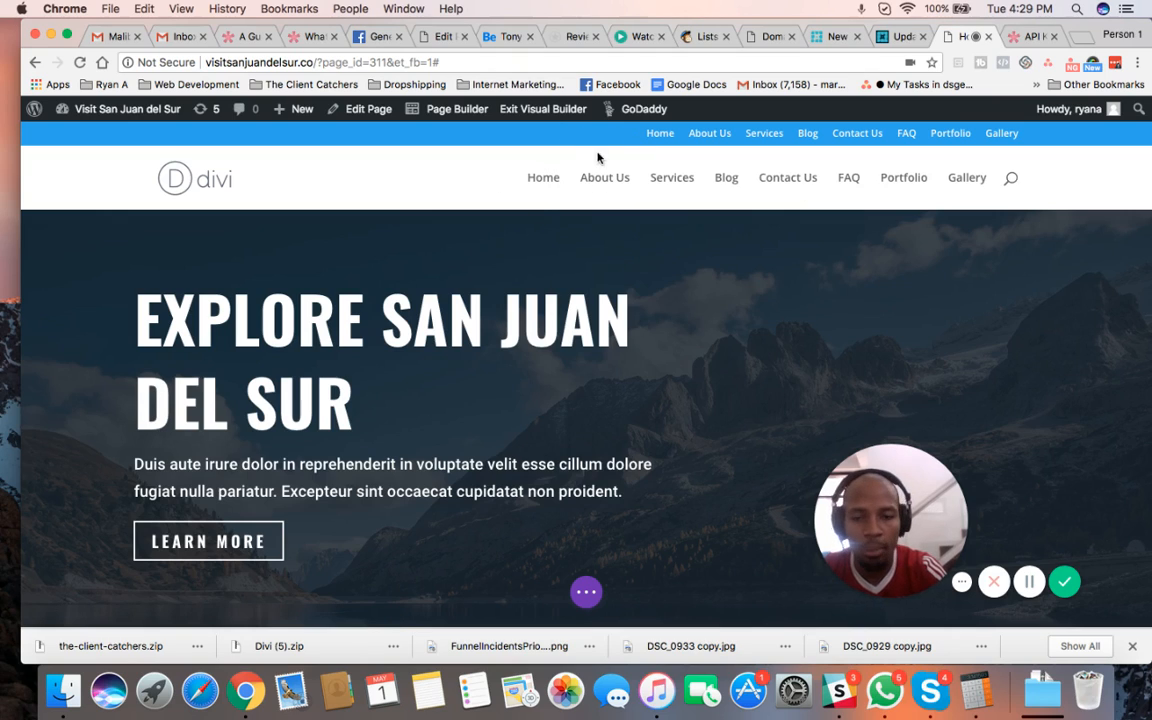
scroll(630, 260, down, 10)
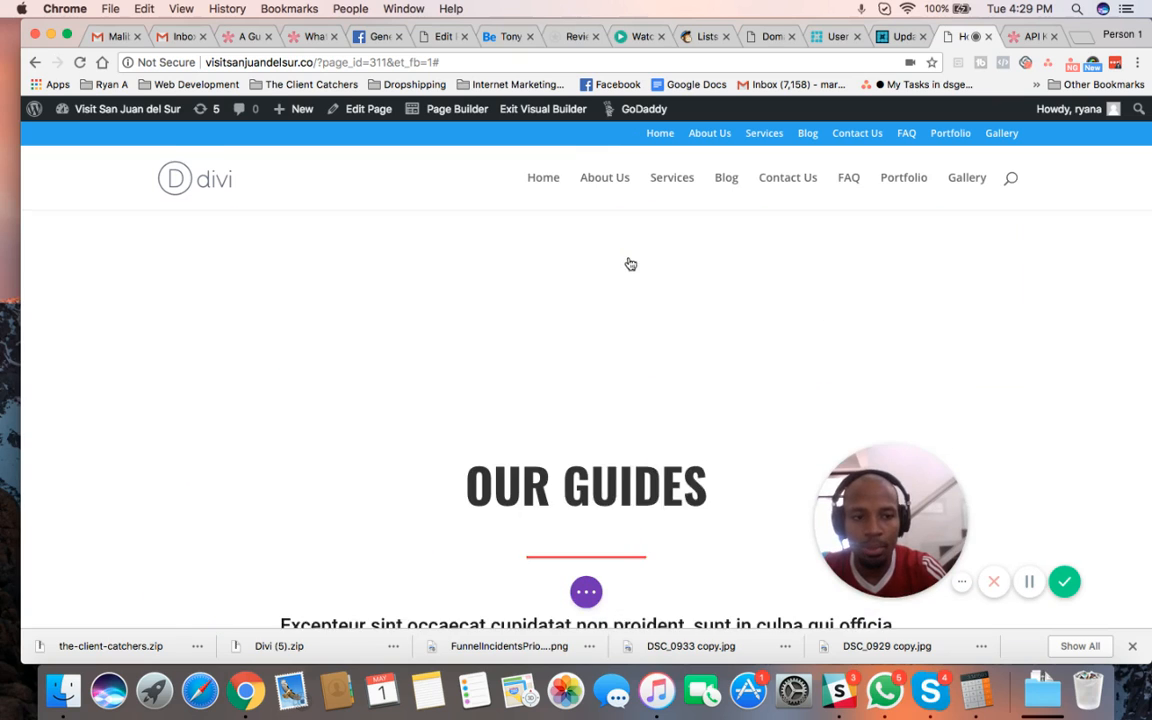
scroll(630, 264, down, 10)
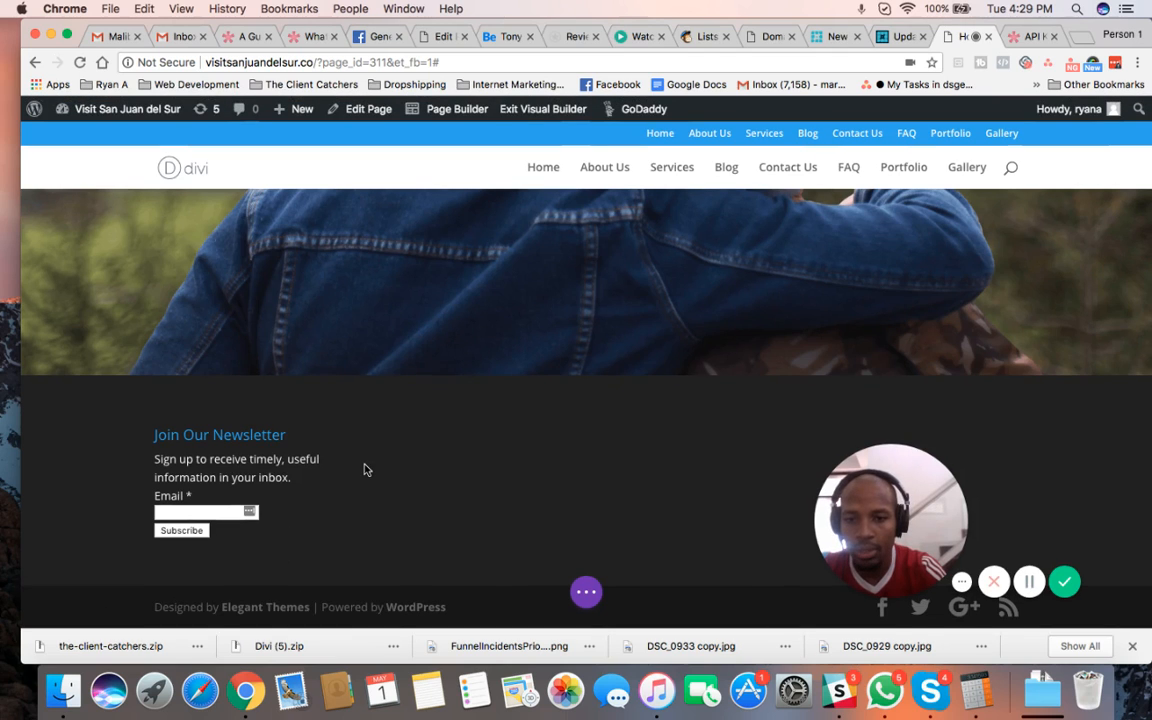
scroll(364, 470, up, 15)
scroll(364, 470, up, 1)
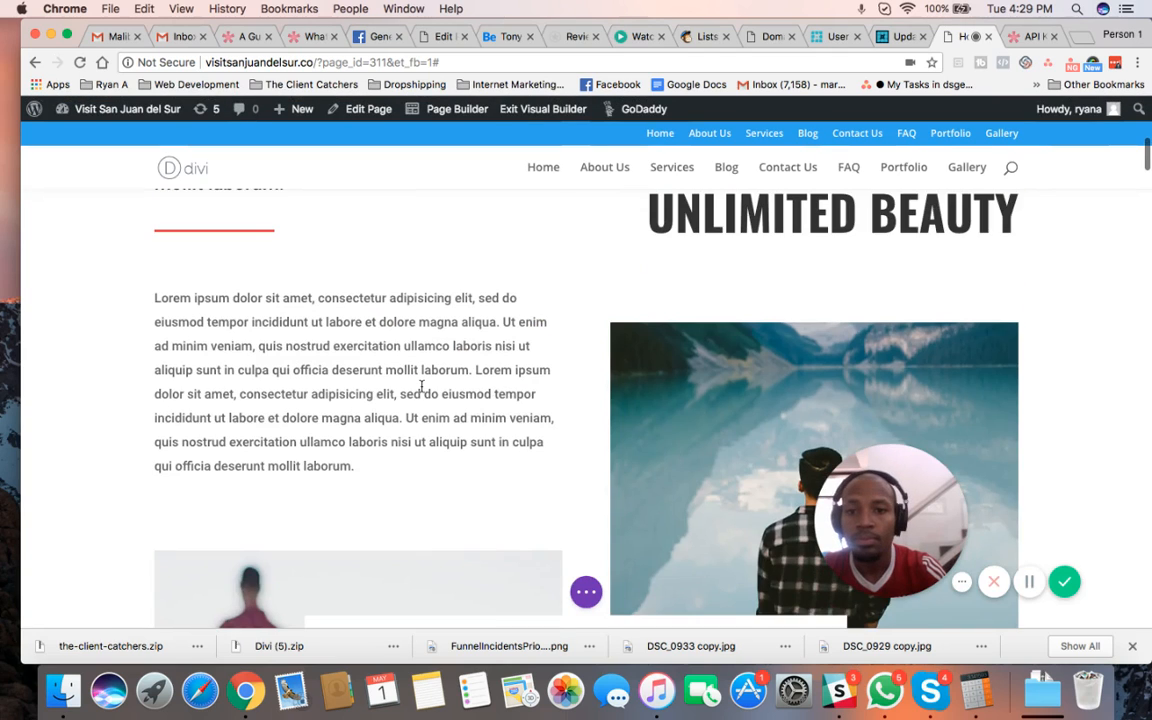
scroll(421, 386, up, 10)
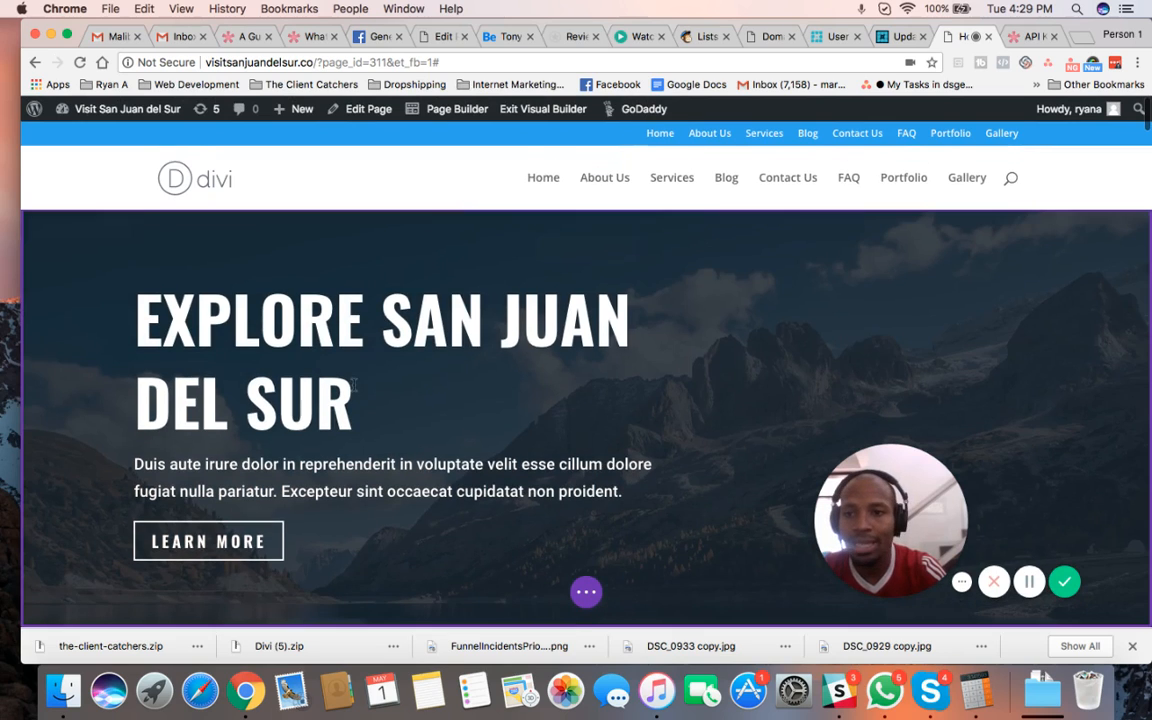
Open the Theme Customizer for the site, saving the page's unsaved changes while exiting the Visual Builder.
mouse_move(160, 114)
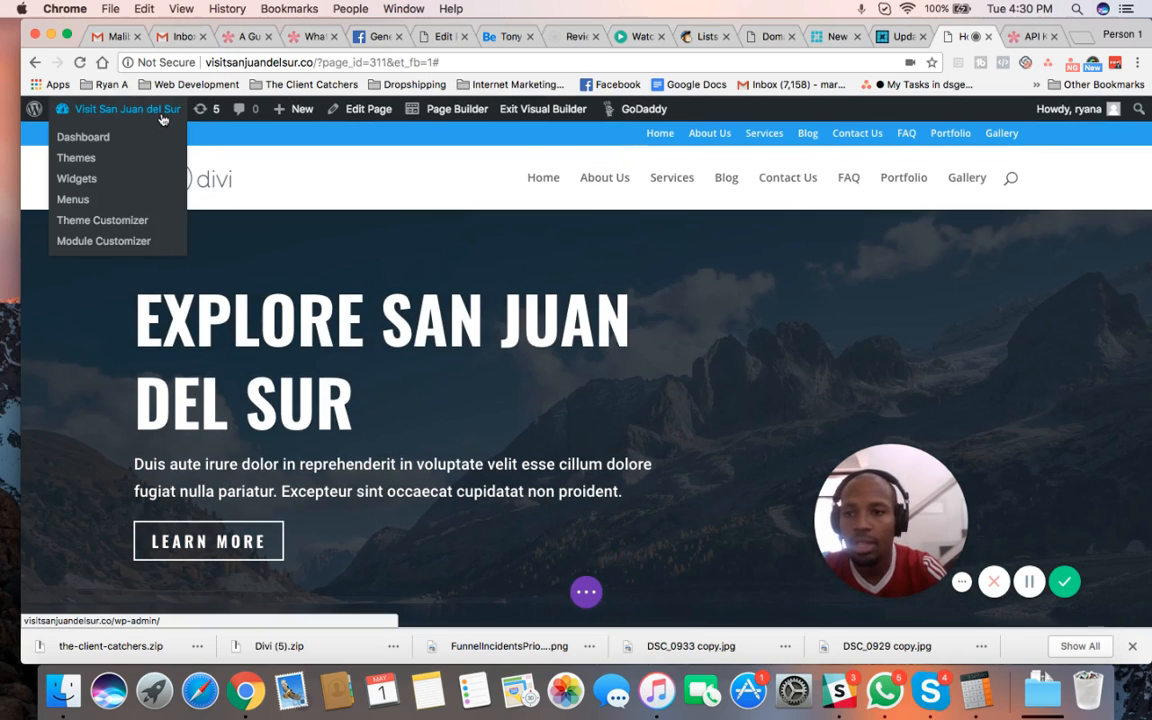
click(109, 229)
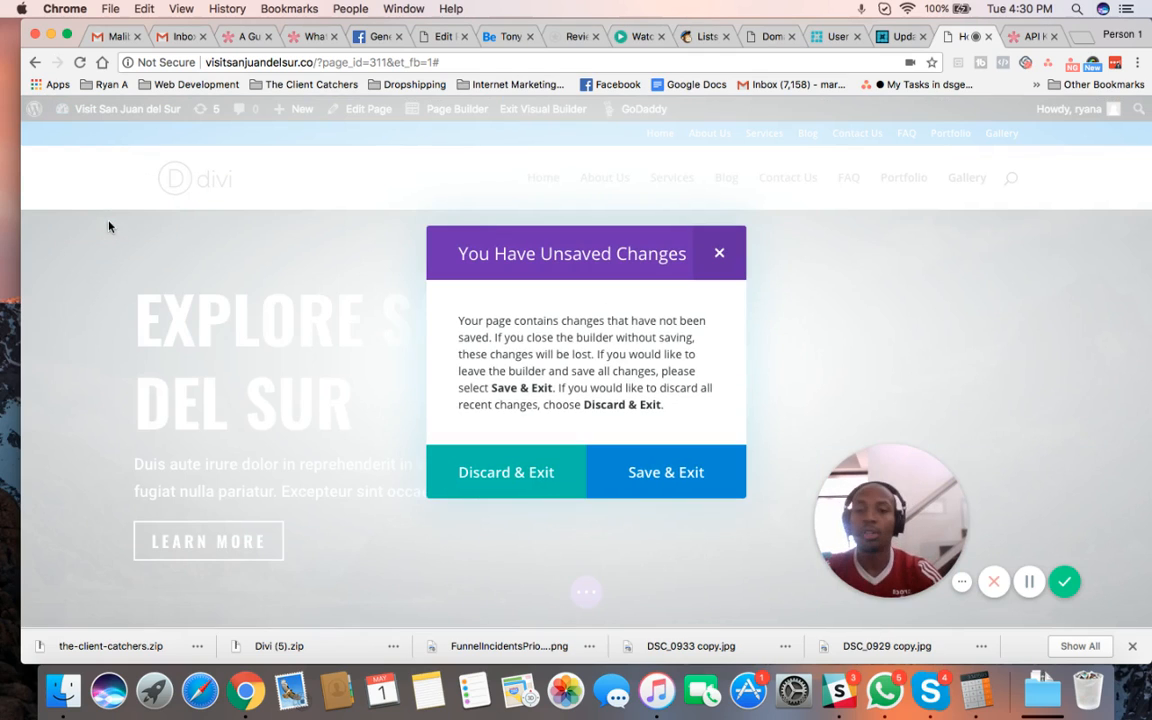
click(637, 476)
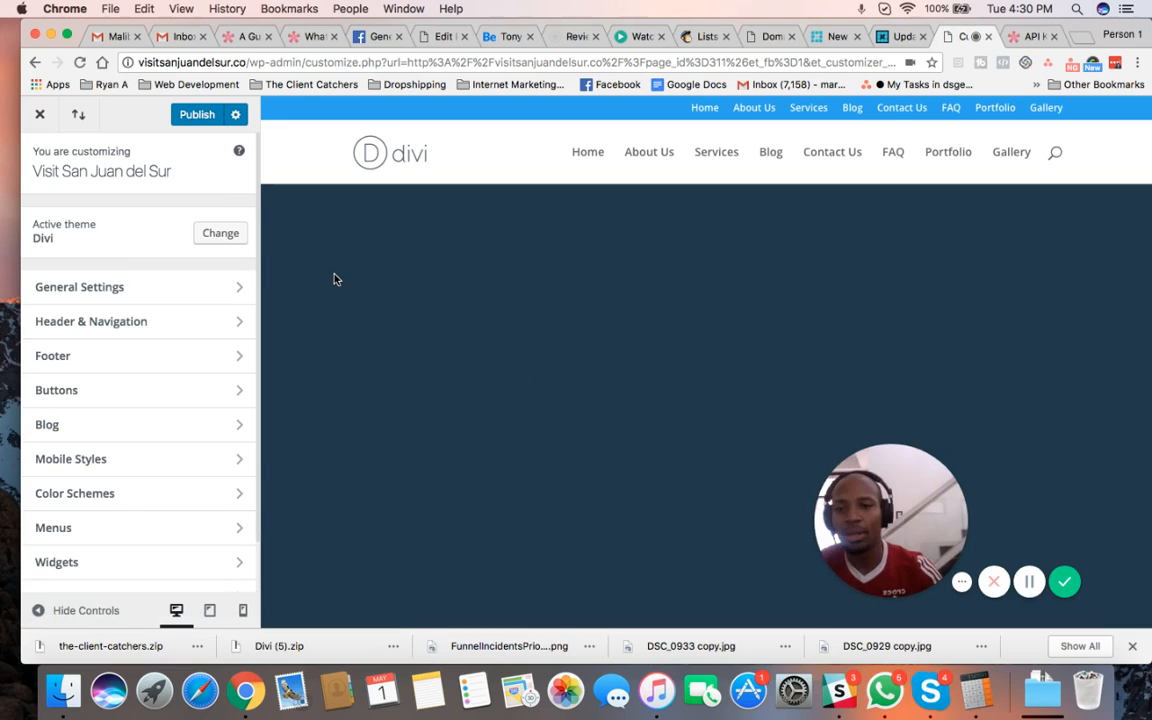
Try out vertical navigation in the Header Format settings of Header & Navigation and switch it back off.
scroll(175, 279, down, 1)
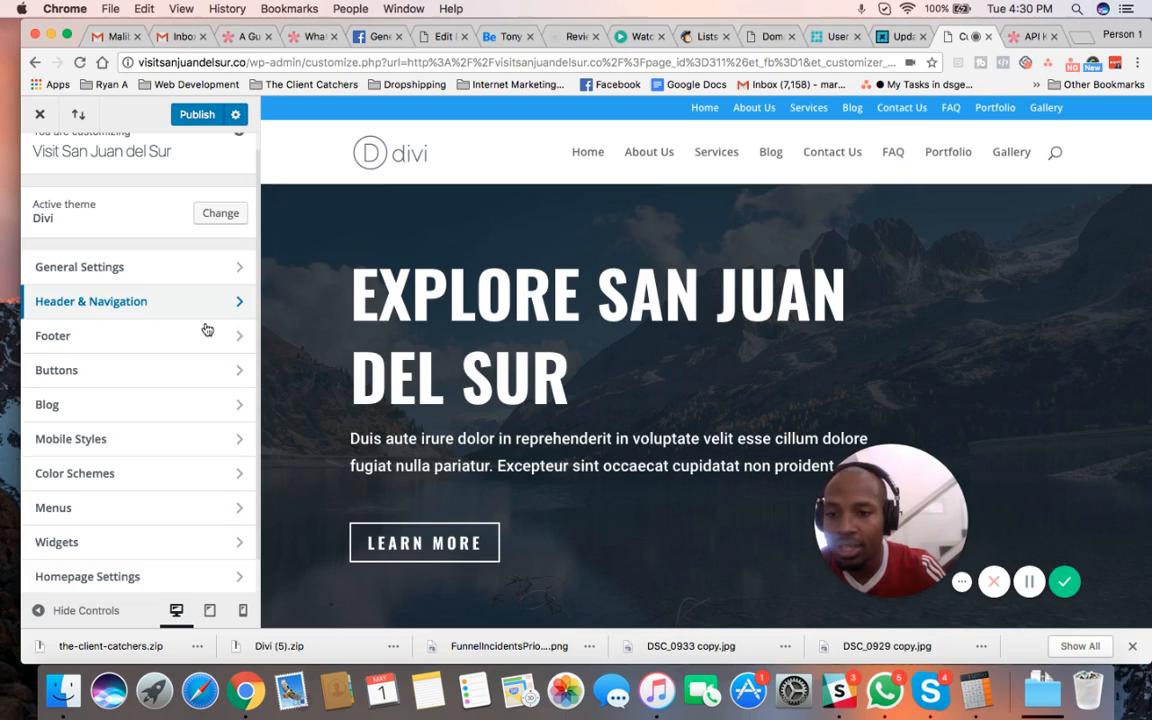
click(206, 312)
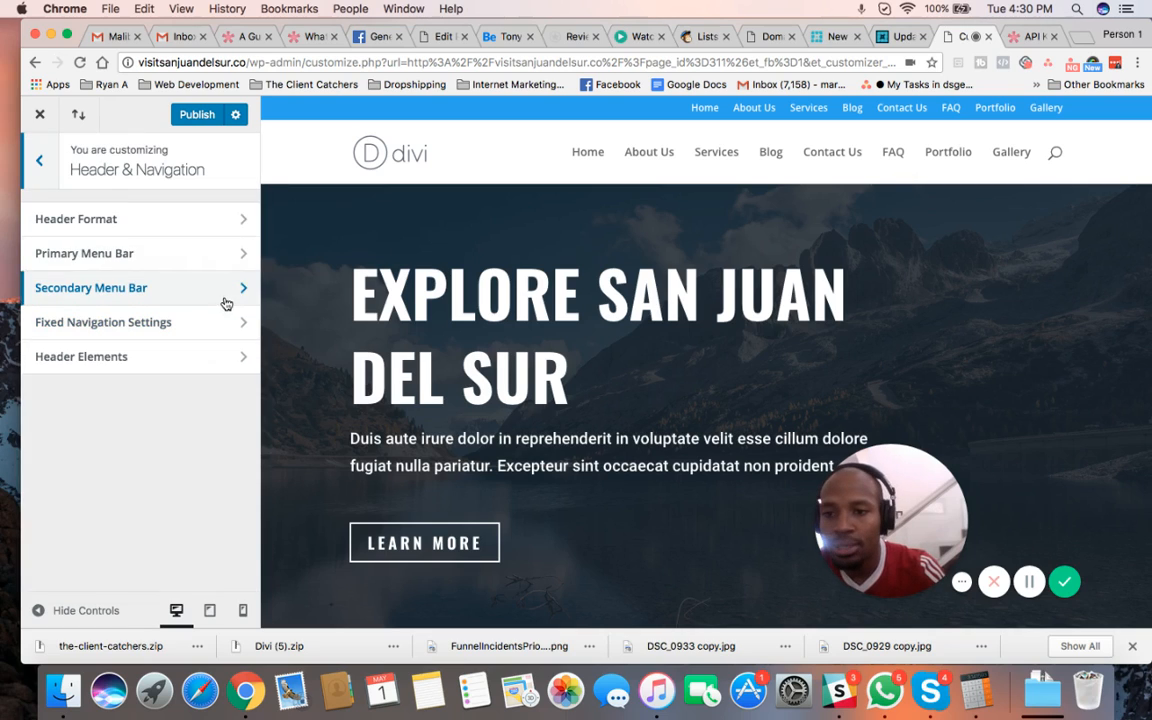
click(223, 234)
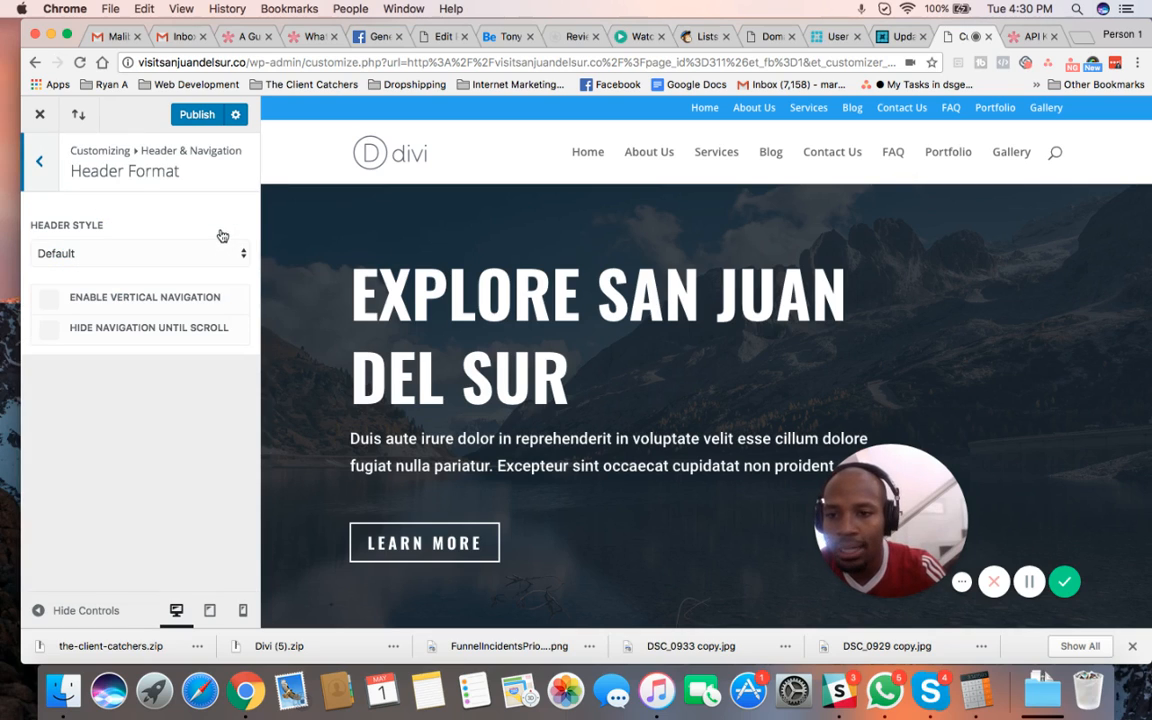
click(50, 301)
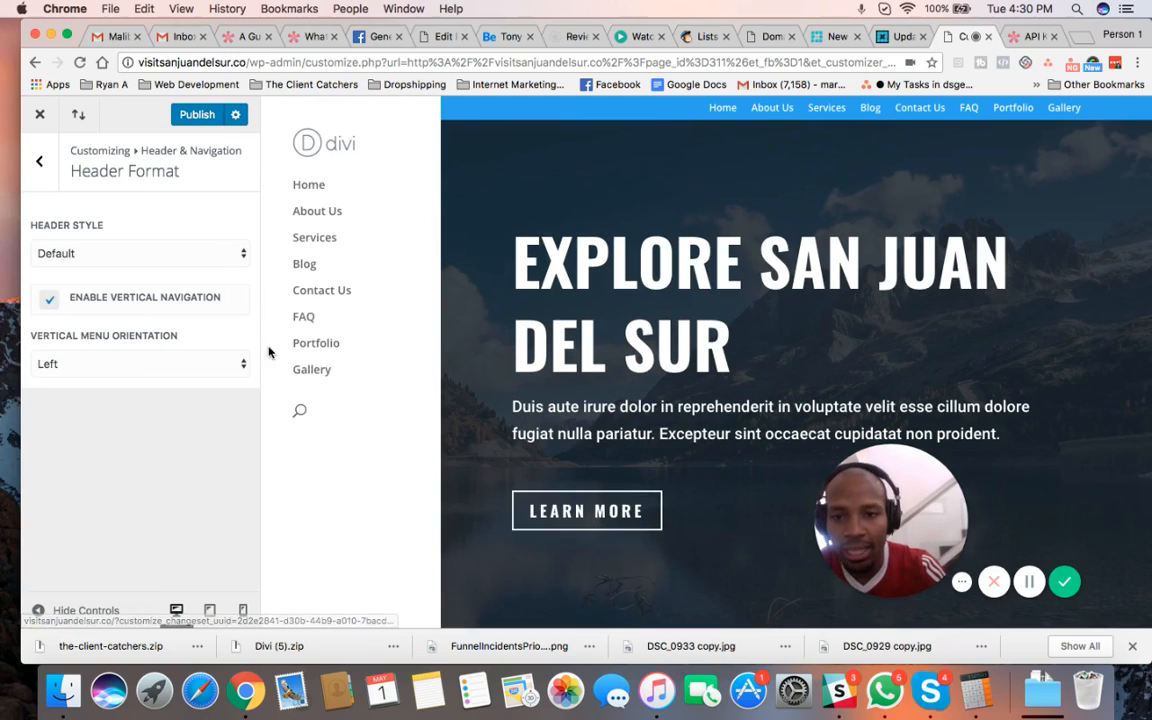
click(49, 297)
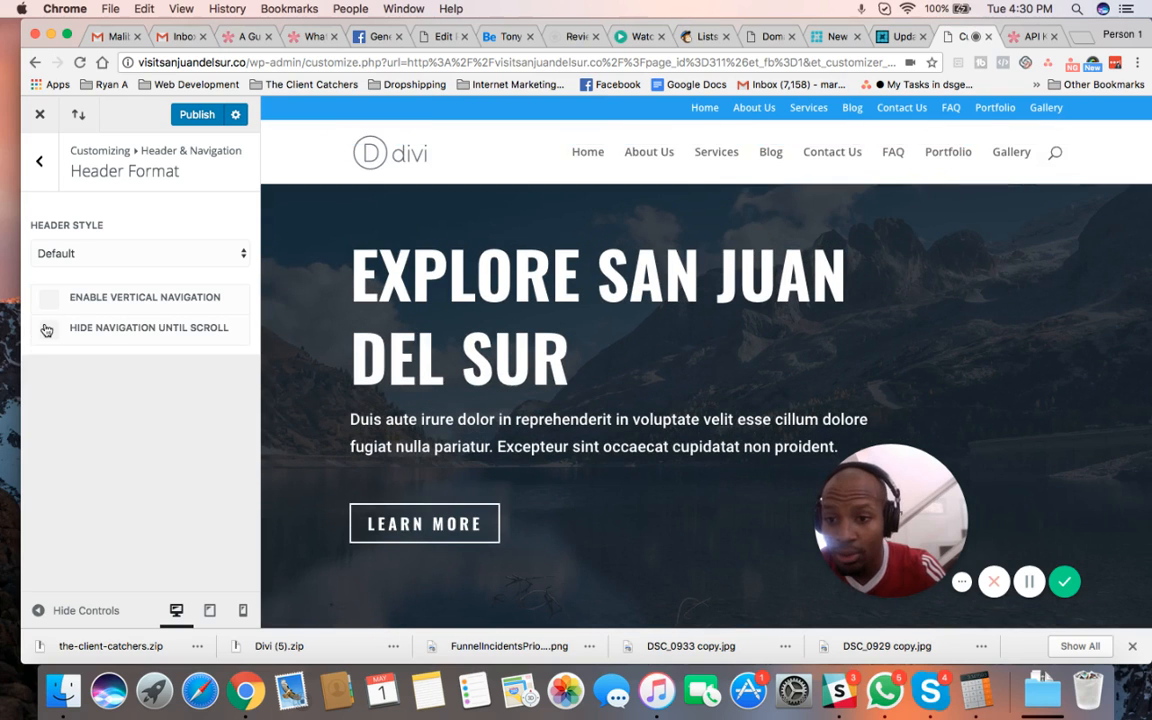
Try out hiding the navigation until scroll, check it in the page preview, and switch the option back off.
click(46, 328)
scroll(546, 343, down, 5)
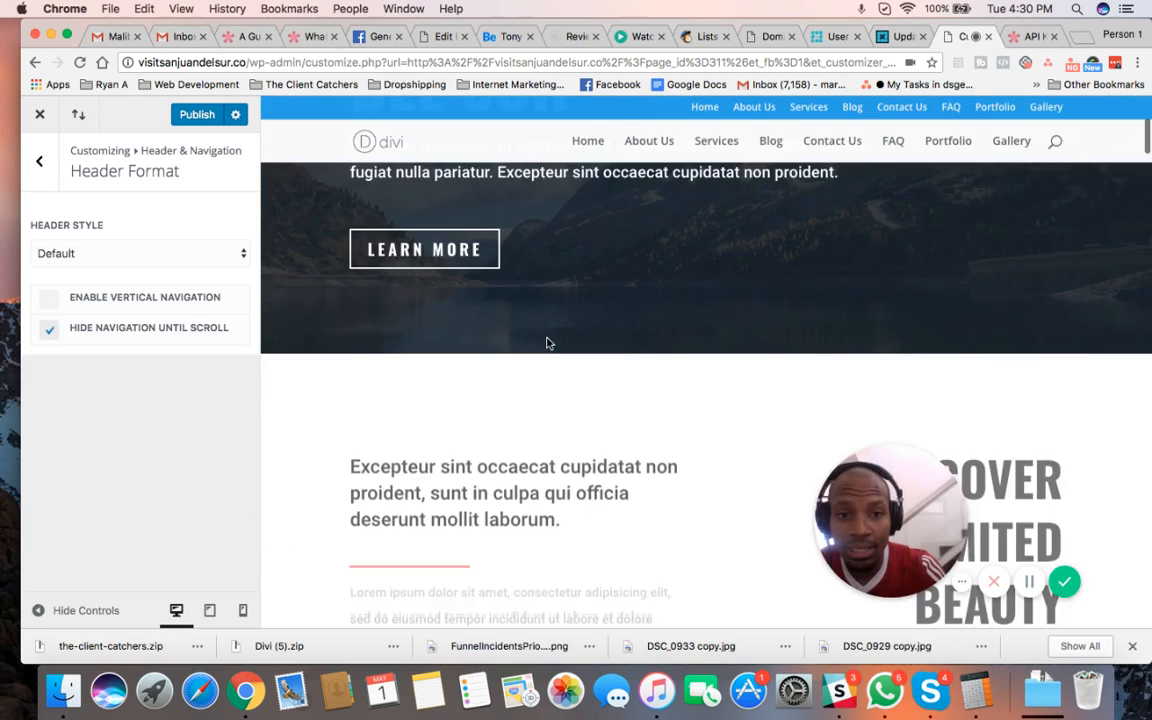
scroll(546, 343, down, 2)
scroll(545, 342, up, 5)
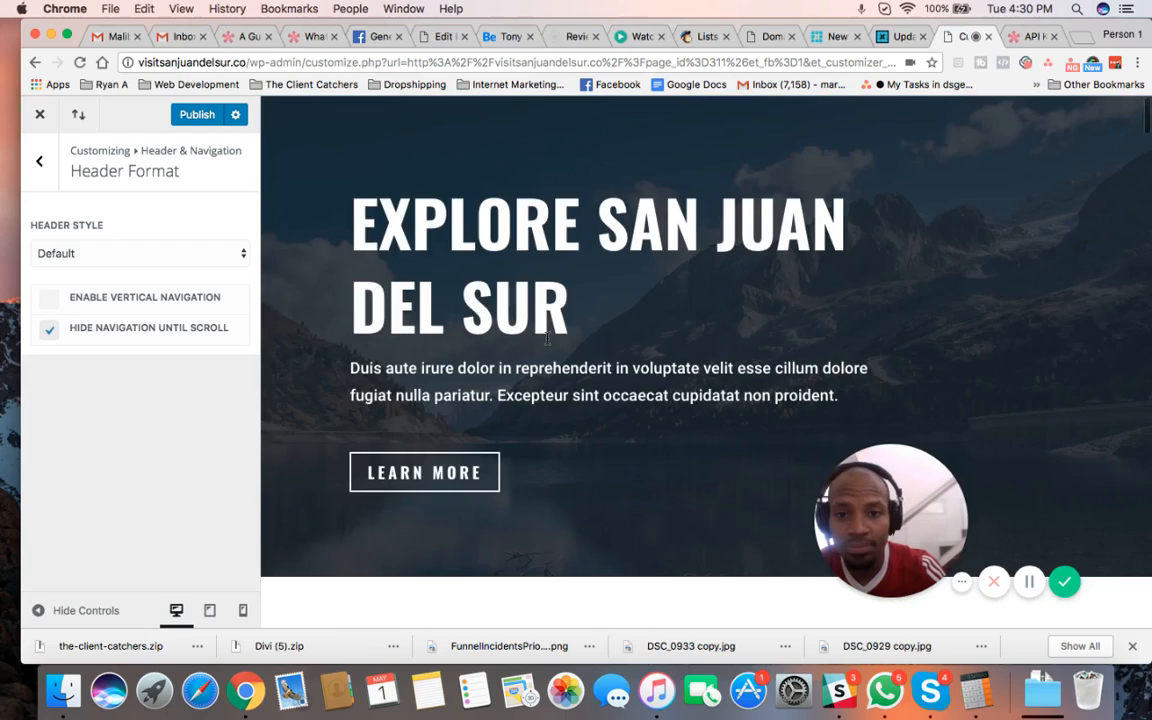
scroll(546, 342, down, 5)
scroll(546, 342, up, 6)
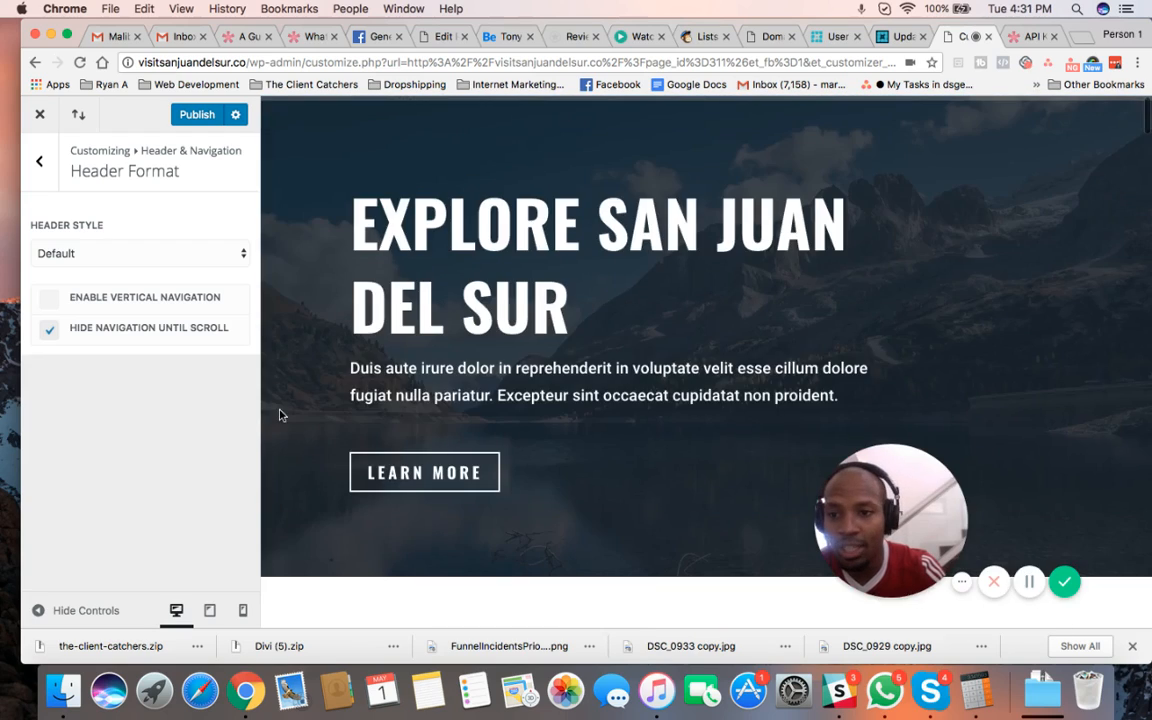
click(48, 329)
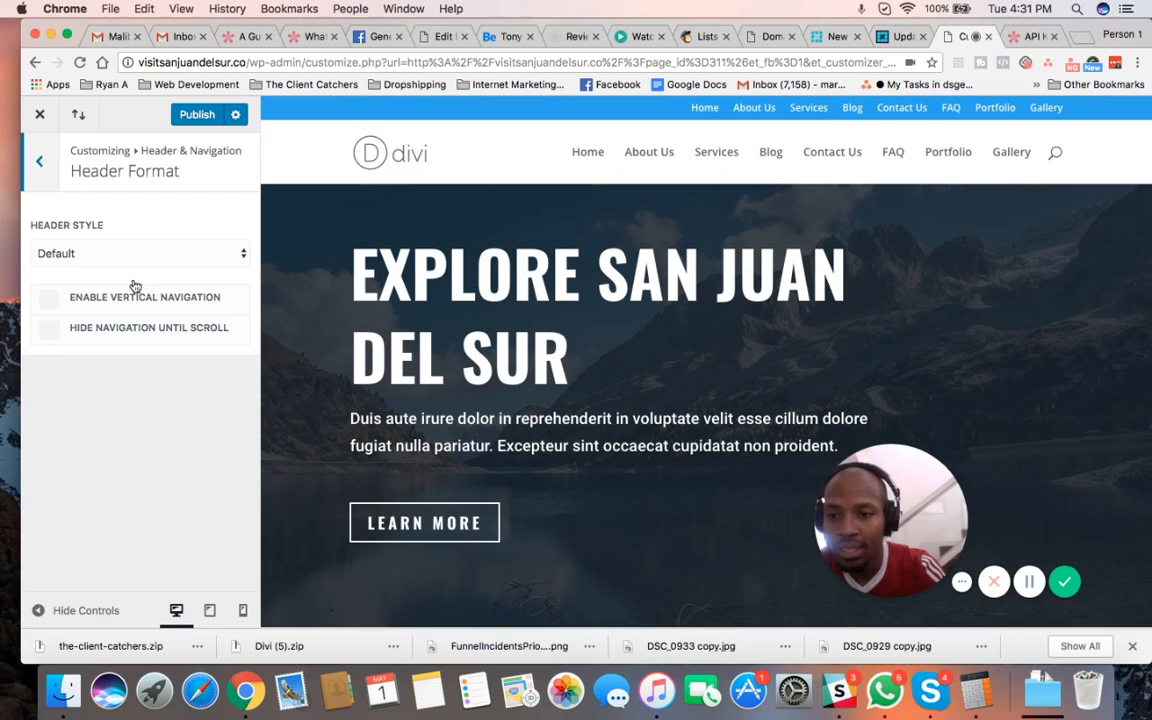
Return to the customizer's main list and look over its setting categories and the hero section preview.
key(Escape)
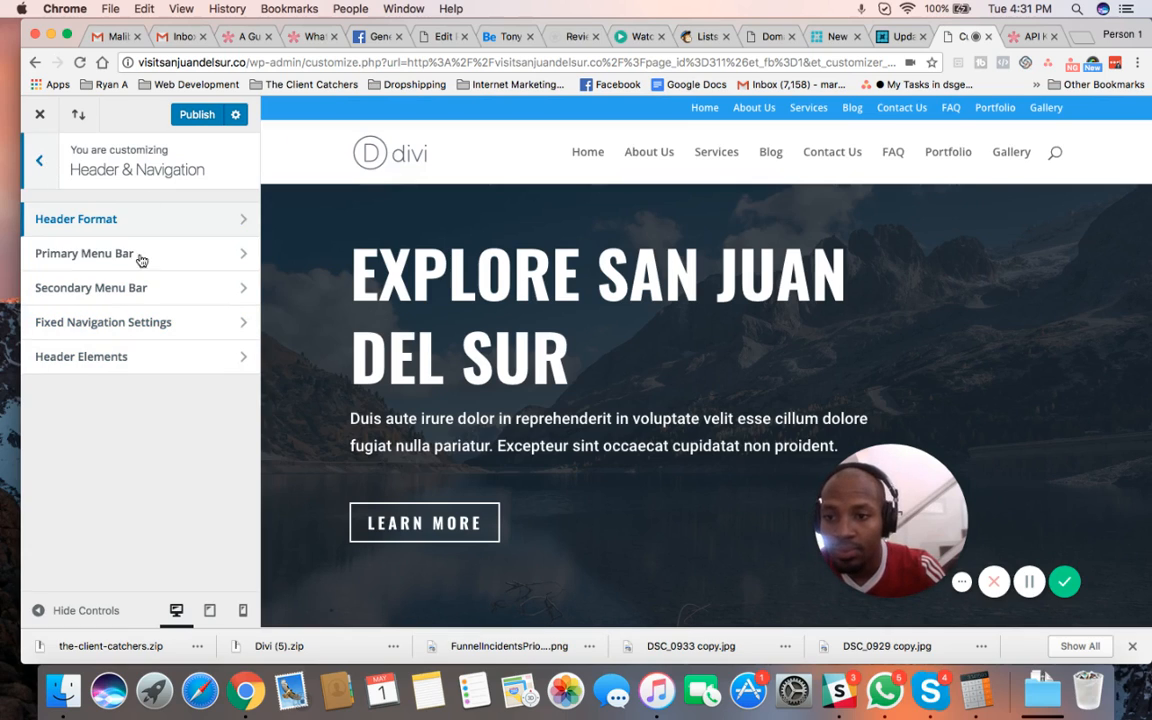
key(Escape)
scroll(185, 316, down, 1)
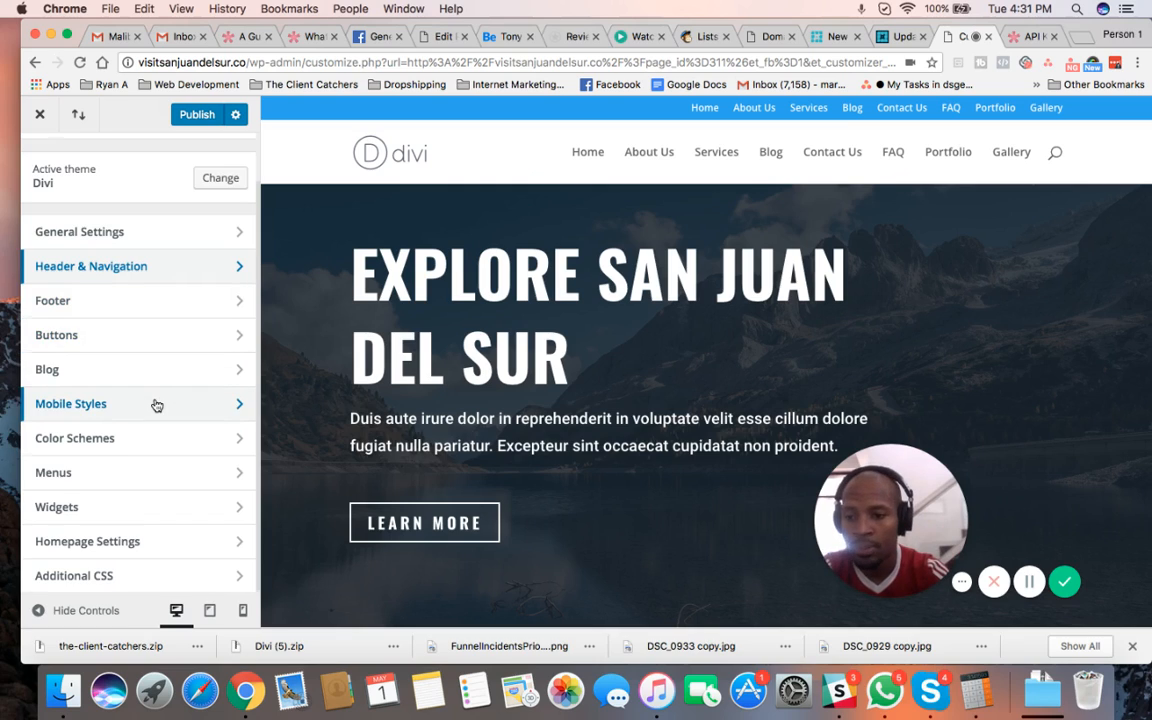
scroll(520, 410, down, 2)
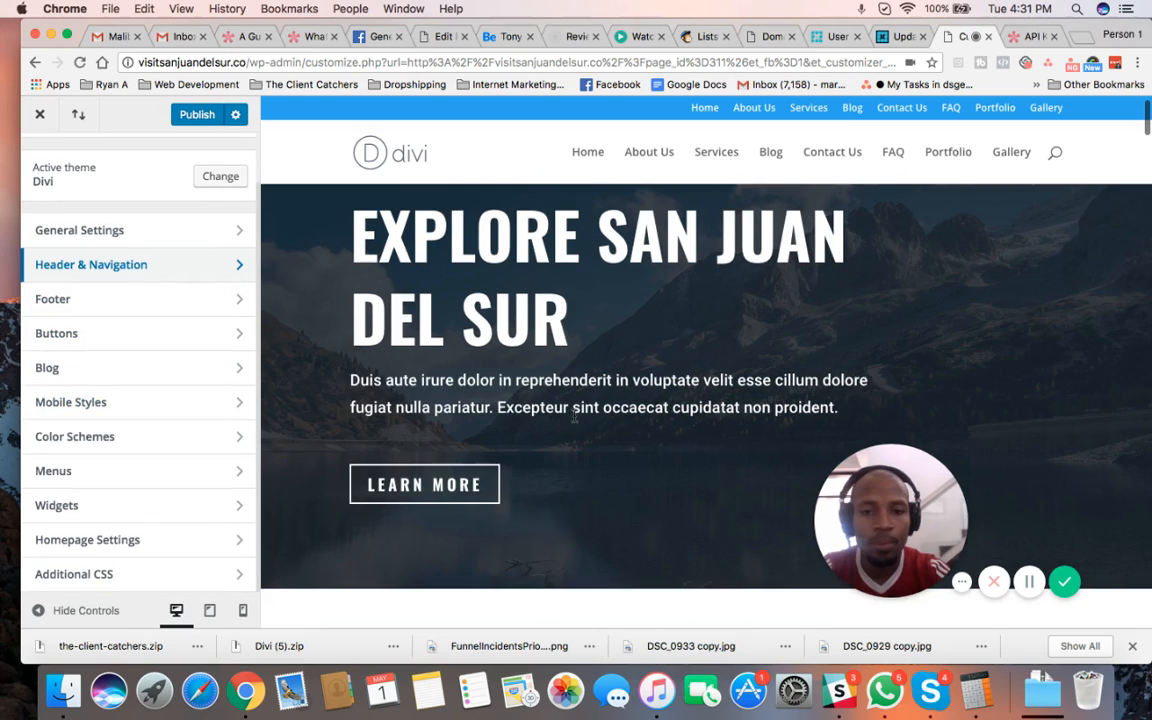
scroll(575, 420, up, 2)
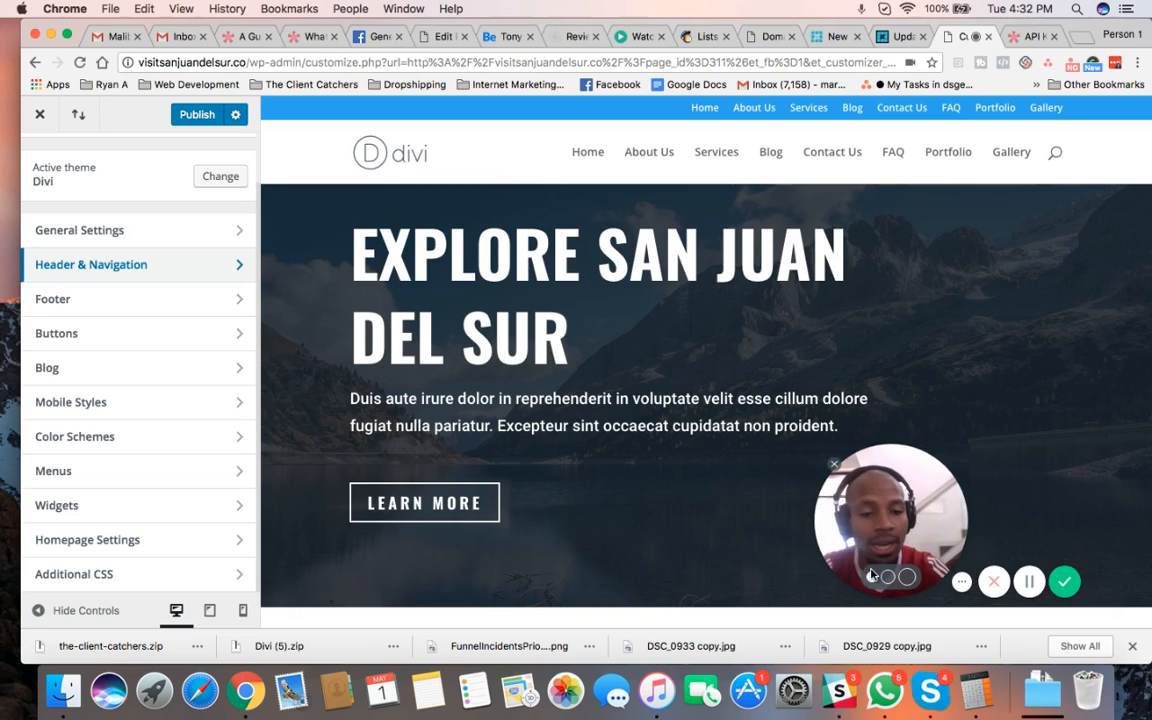
click(904, 583)
click(905, 579)
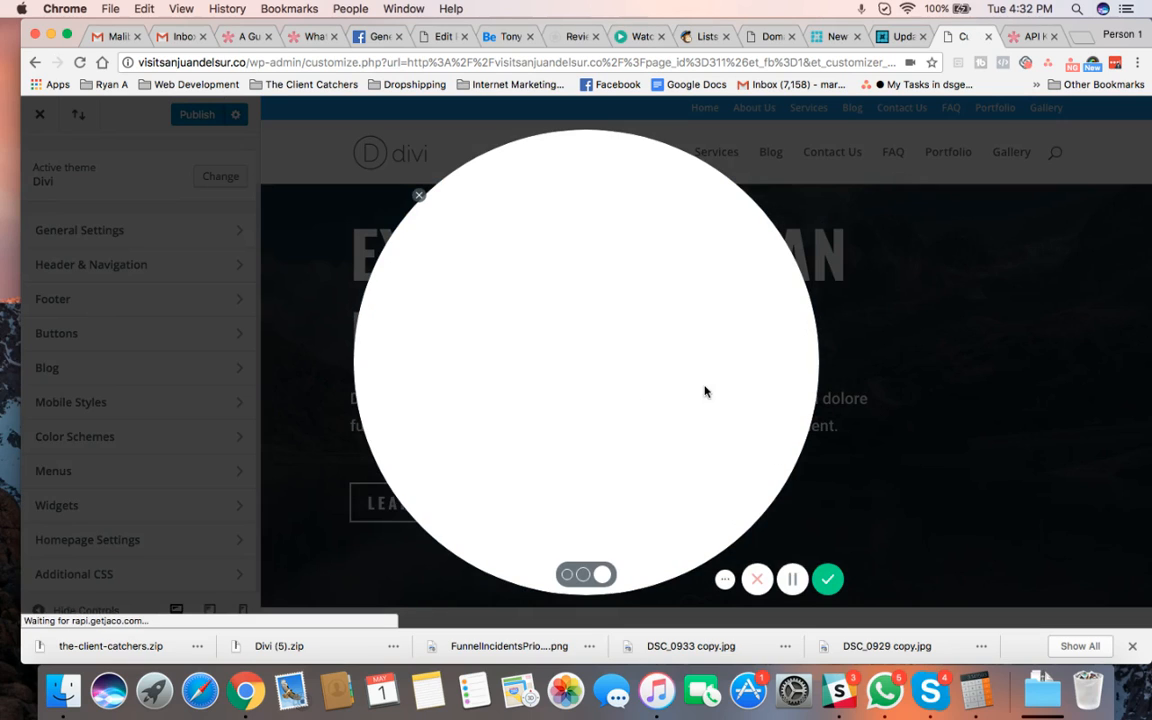